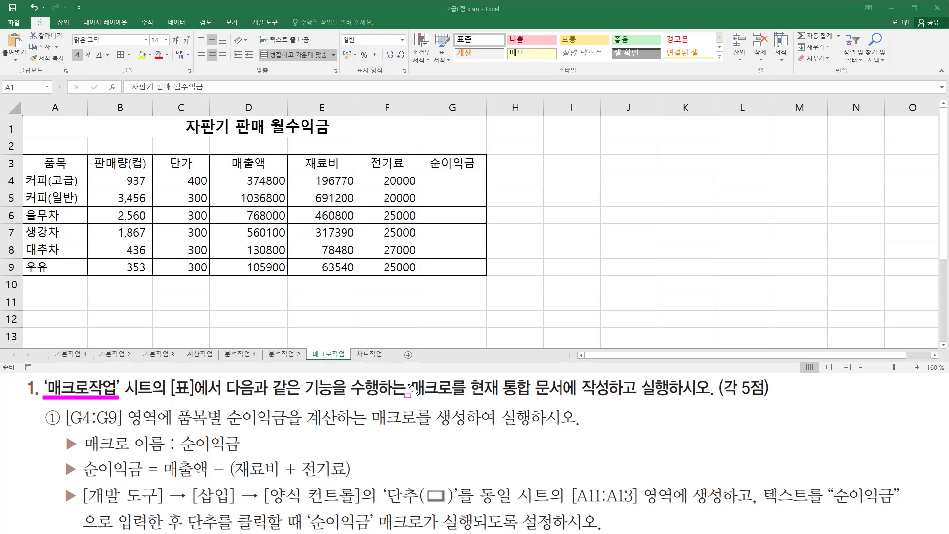
mouse_move(407, 375)
mouse_down()
mouse_move(464, 402)
mouse_move(455, 402)
mouse_move(561, 398)
mouse_up()
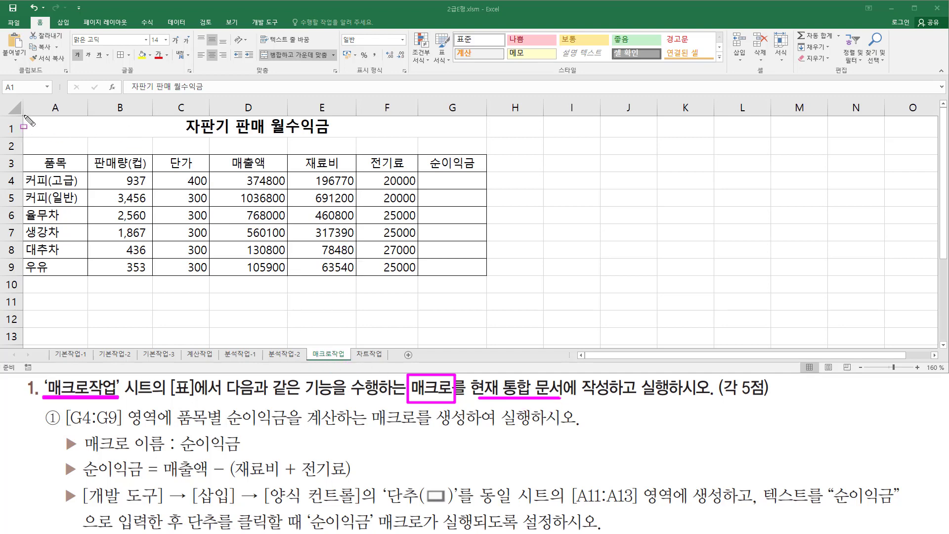
mouse_move(24, 115)
mouse_down()
mouse_move(36, 149)
mouse_move(491, 280)
mouse_up()
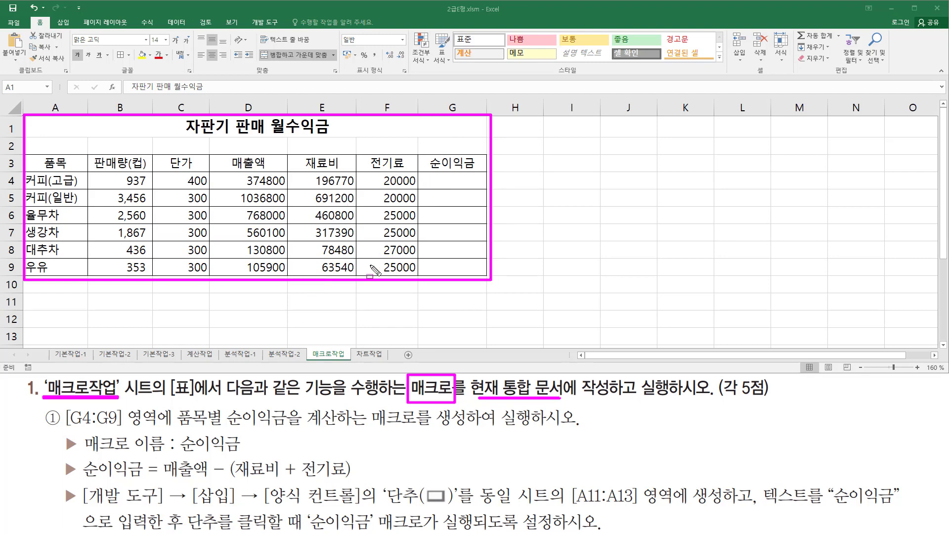
key(Escape)
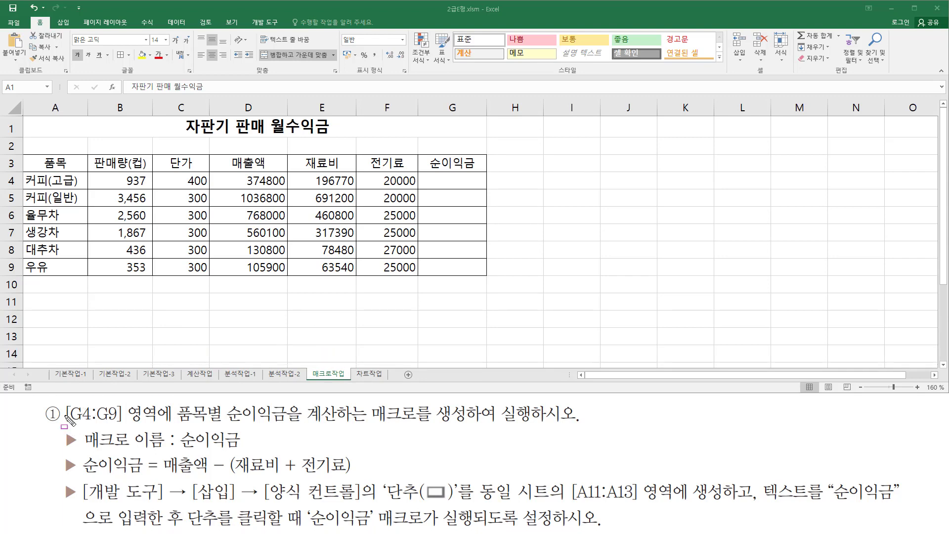
mouse_move(64, 402)
mouse_down()
mouse_move(89, 426)
mouse_move(177, 425)
mouse_up()
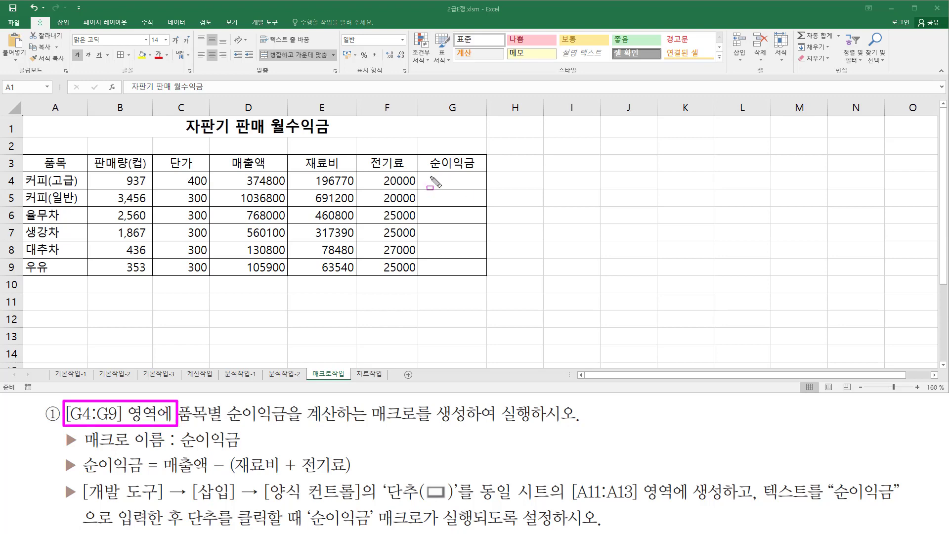
drag(430, 174, 478, 272)
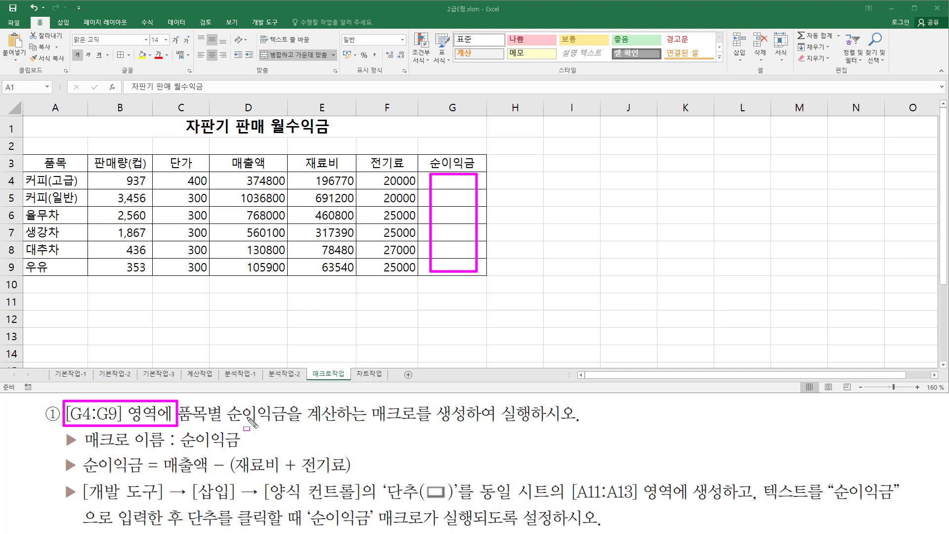
drag(230, 425, 342, 426)
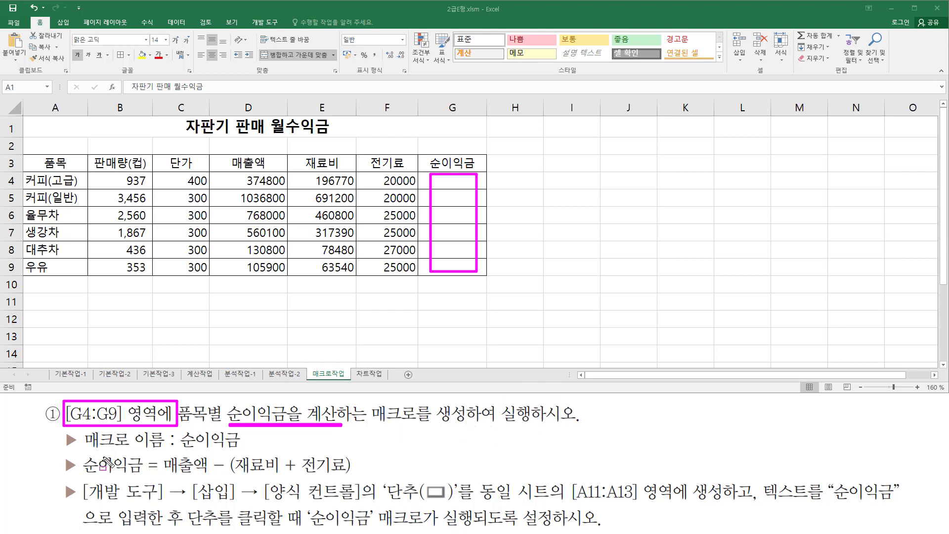
drag(84, 450, 247, 452)
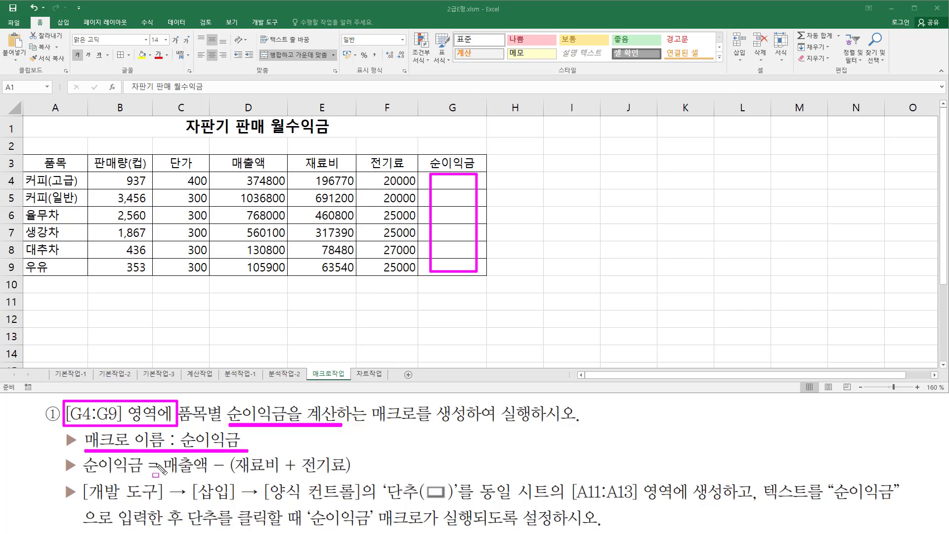
drag(164, 477, 359, 477)
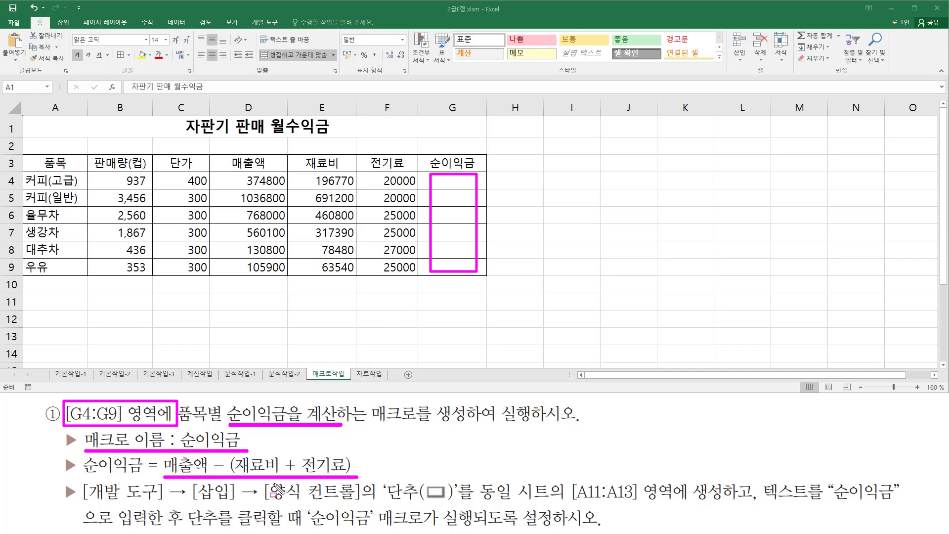
mouse_move(238, 173)
mouse_down()
mouse_move(286, 188)
mouse_move(417, 185)
mouse_up()
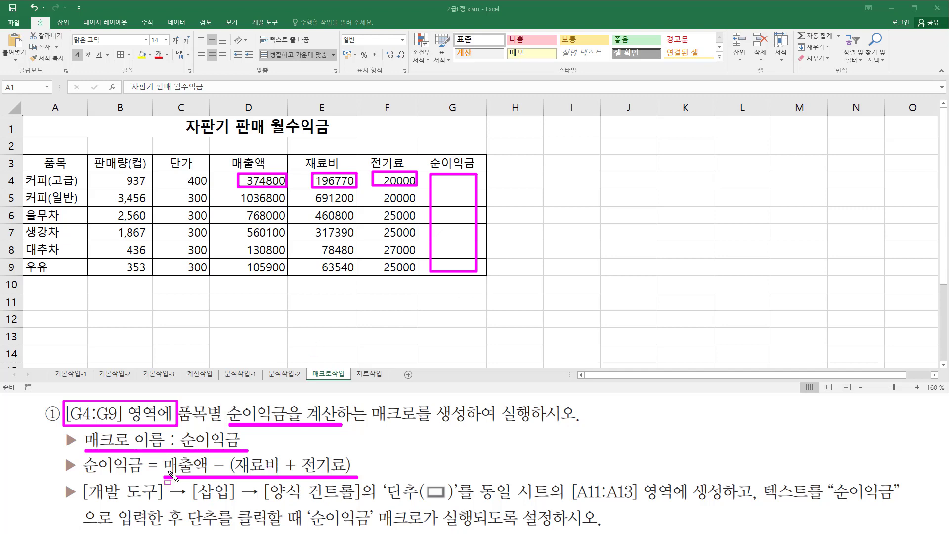
mouse_move(79, 480)
mouse_down()
mouse_move(135, 502)
mouse_move(378, 494)
mouse_move(455, 503)
mouse_up()
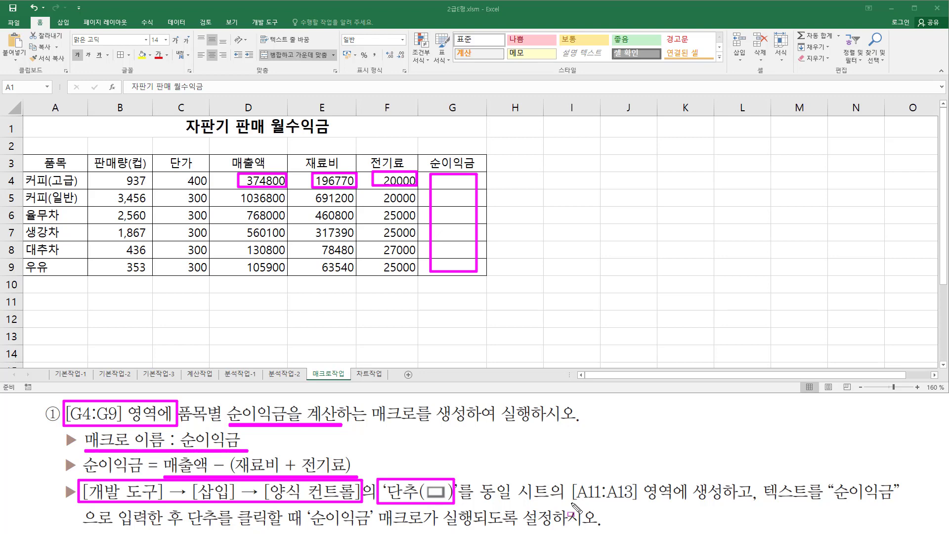
mouse_move(572, 503)
mouse_down()
mouse_move(732, 503)
mouse_move(726, 480)
mouse_up()
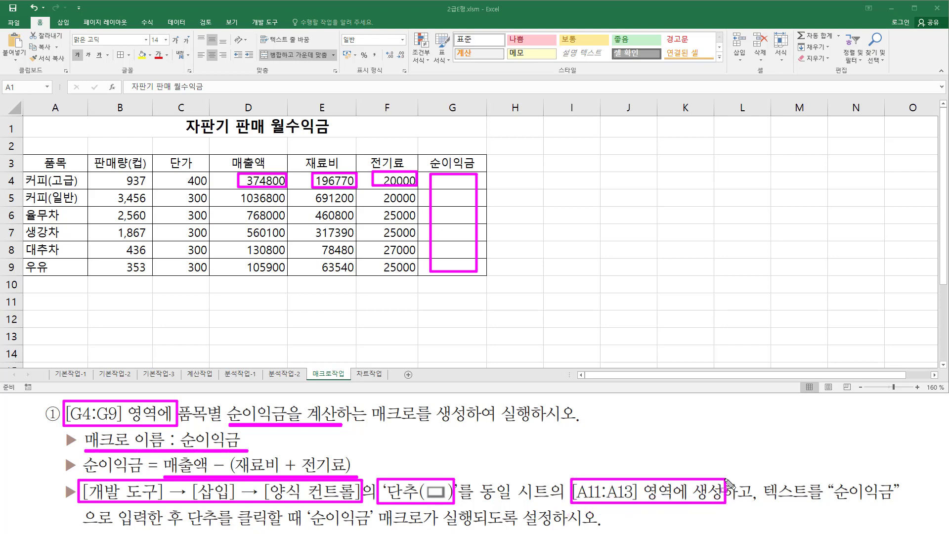
mouse_move(37, 294)
mouse_down()
mouse_move(23, 314)
mouse_move(86, 342)
mouse_up()
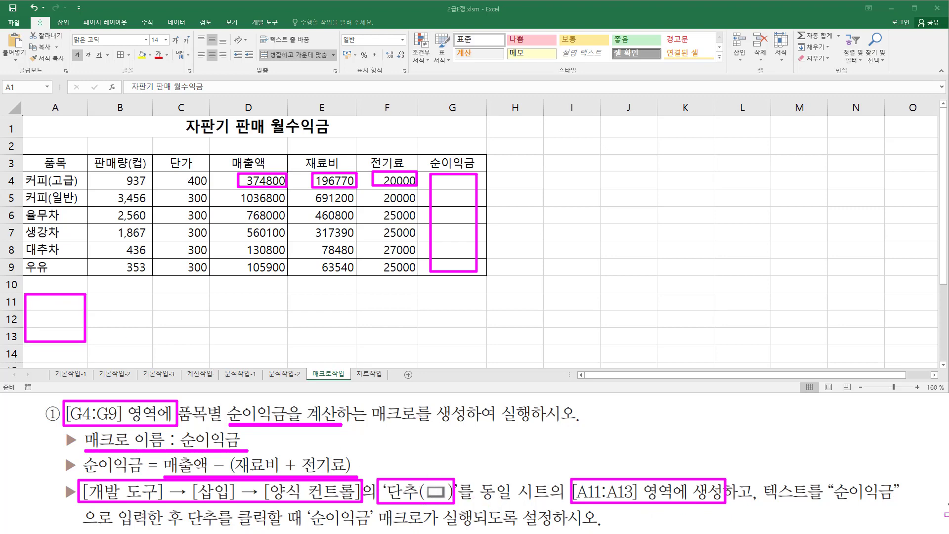
drag(765, 506, 899, 506)
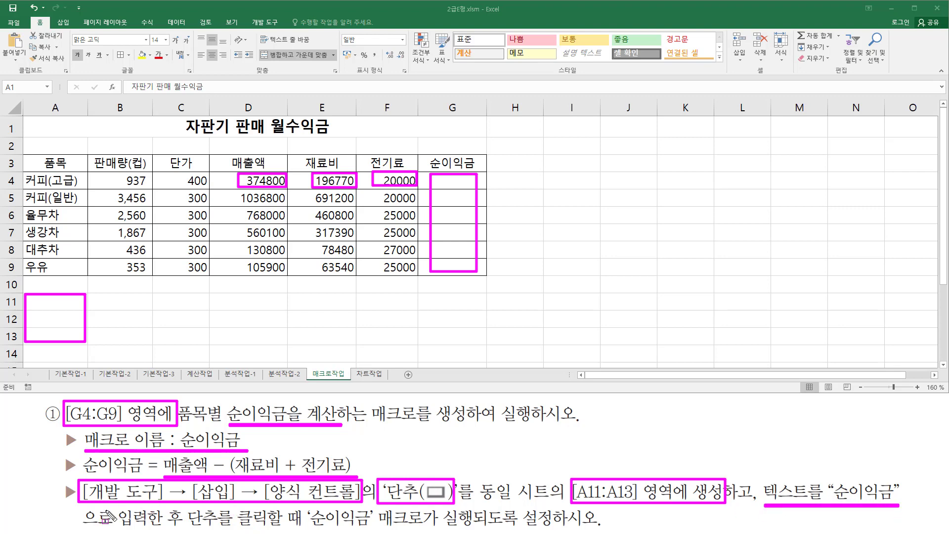
drag(84, 525, 466, 526)
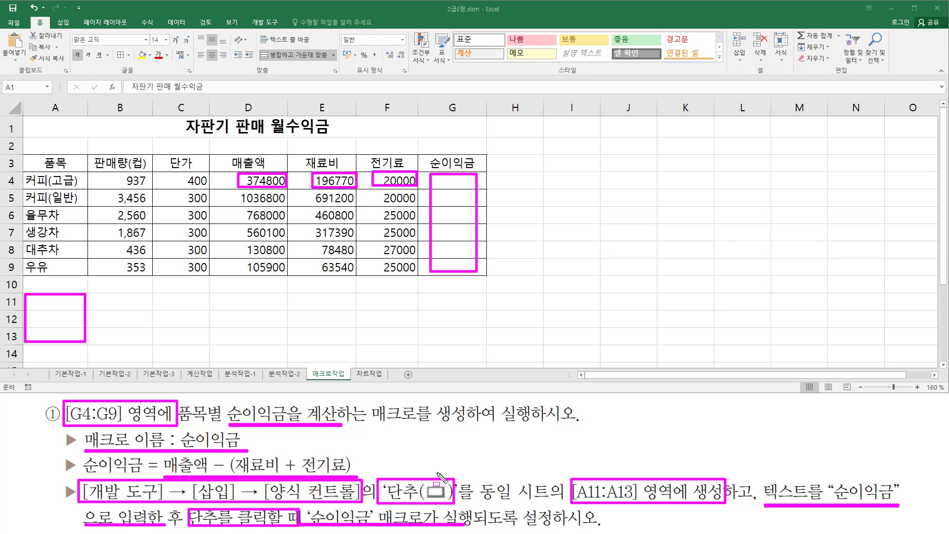
Insert a form-control button covering cells A11:A13 on the 매크로작업 sheet.
click(266, 23)
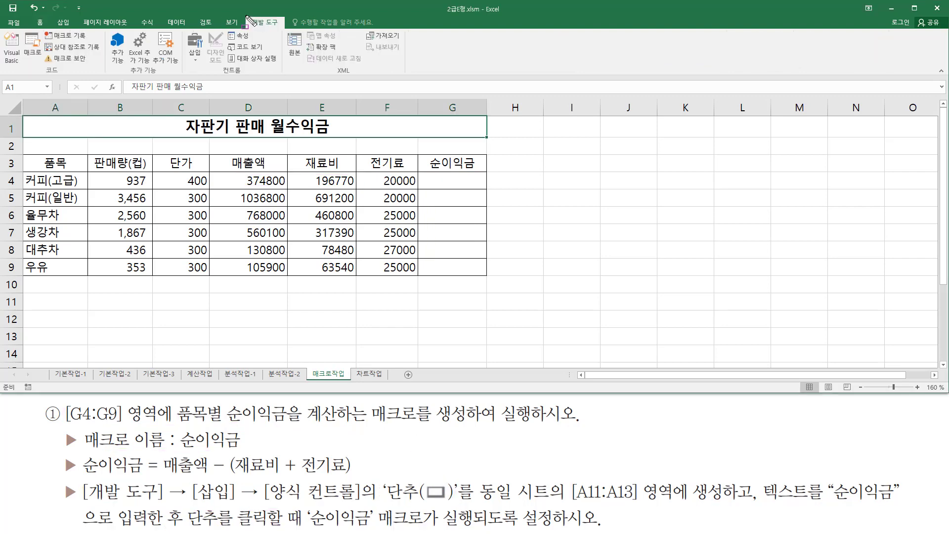
drag(246, 15, 284, 27)
drag(183, 29, 194, 53)
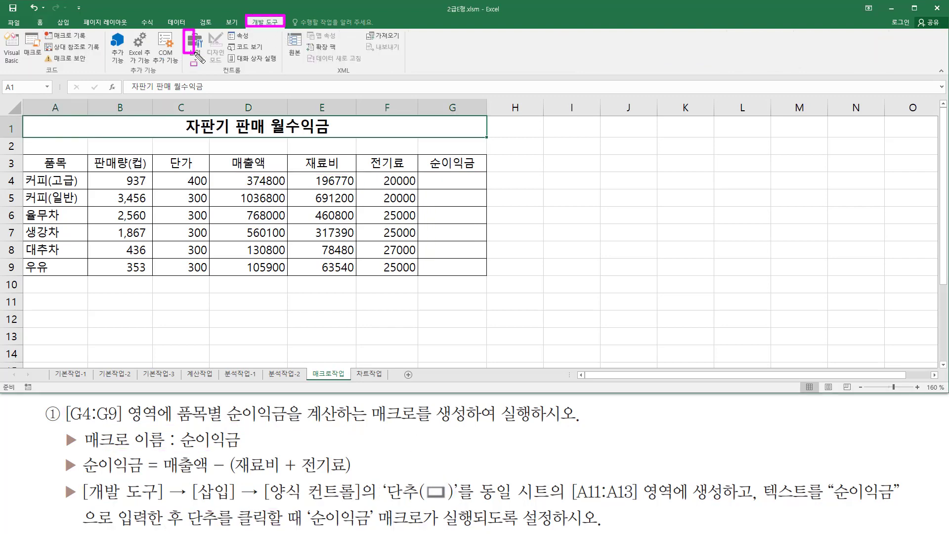
key(Escape)
click(197, 60)
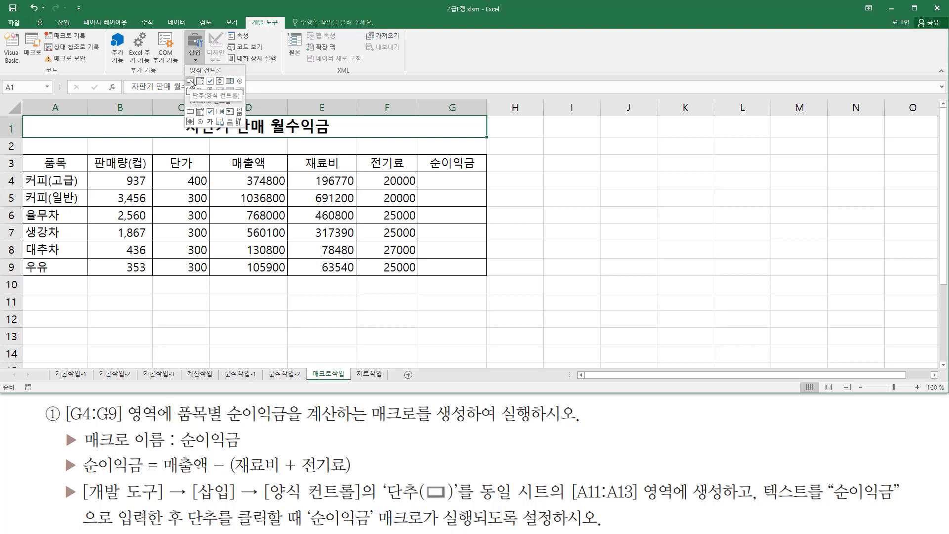
click(190, 82)
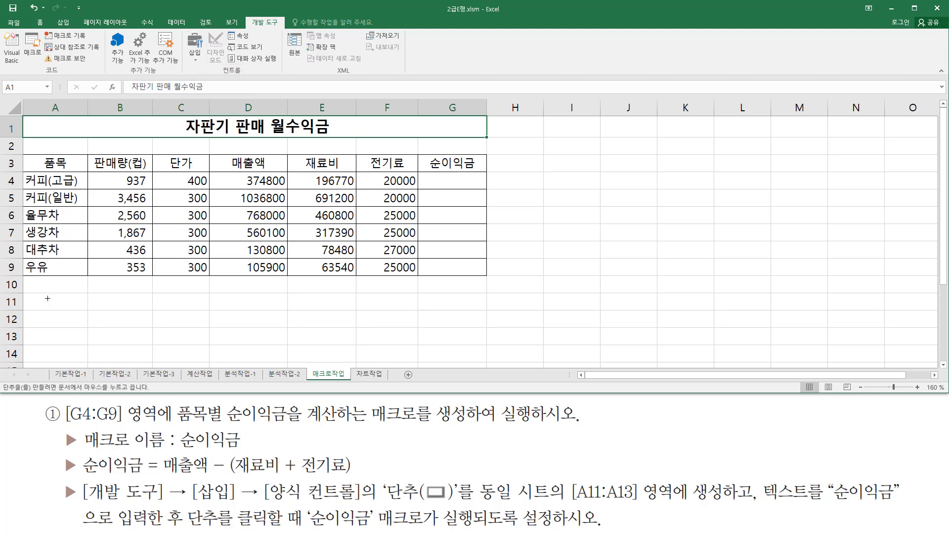
drag(25, 296, 48, 341)
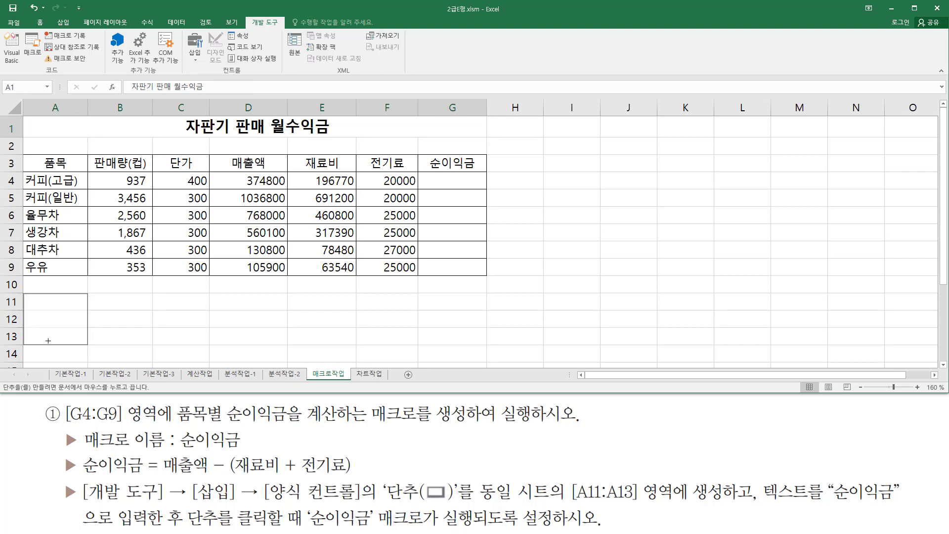
drag(48, 340, 47, 341)
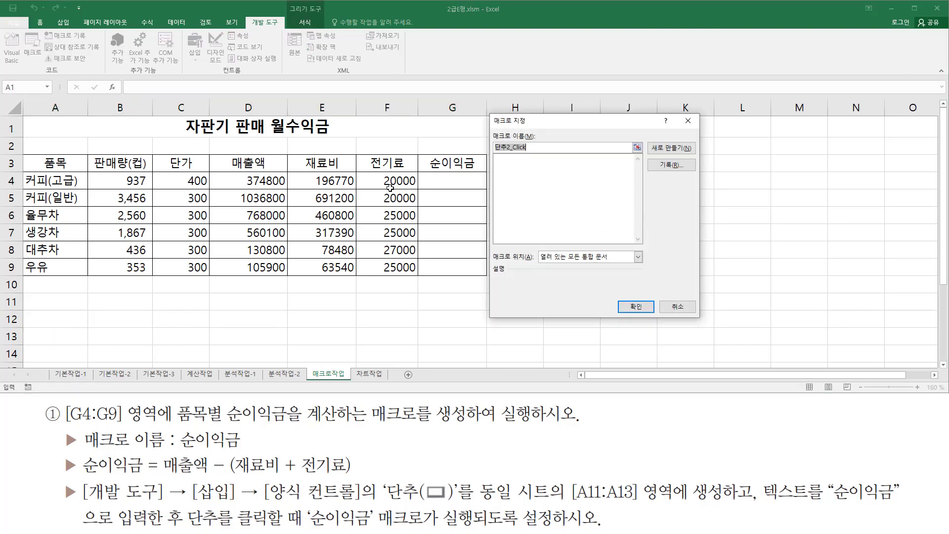
Name the button's assigned macro 순이익금 and choose to record it.
mouse_move(487, 110)
mouse_down()
mouse_move(712, 316)
mouse_move(712, 328)
mouse_up()
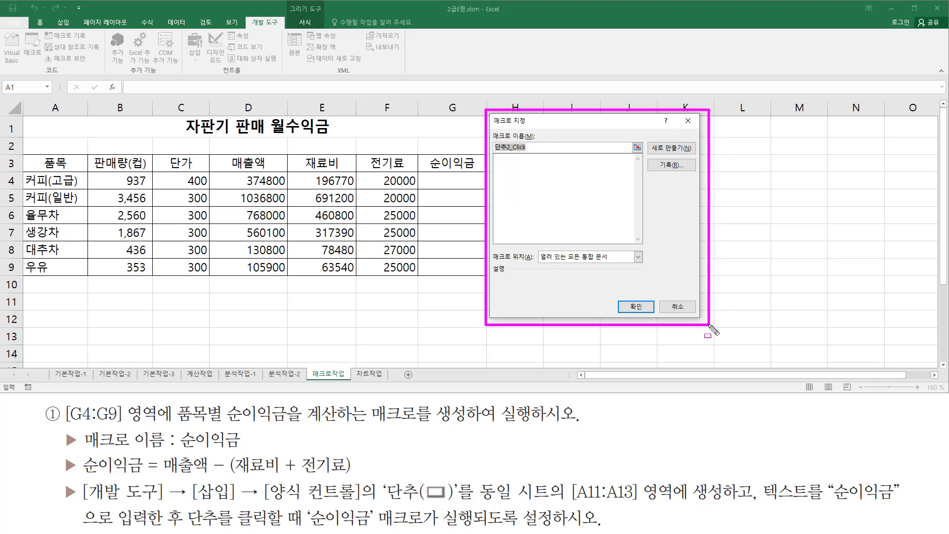
drag(494, 128, 539, 156)
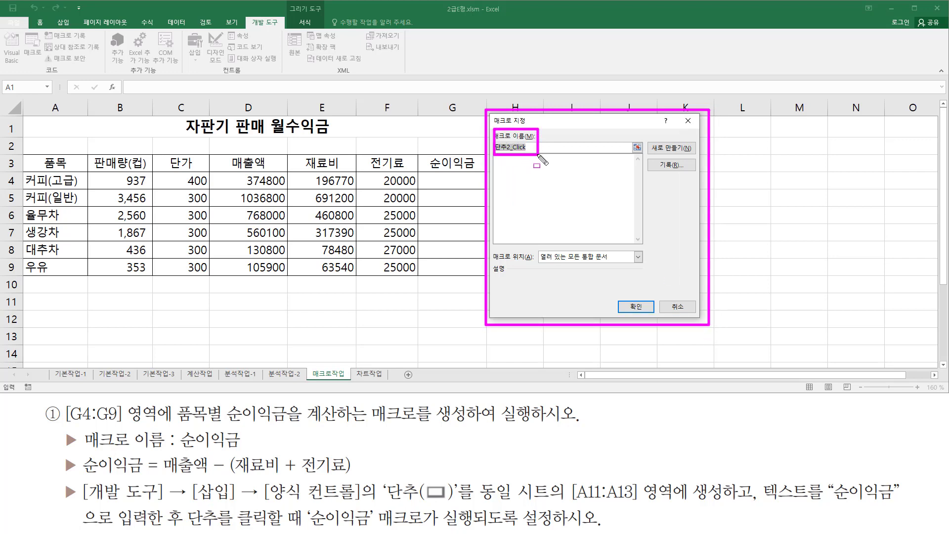
mouse_move(84, 451)
mouse_down()
mouse_move(277, 451)
mouse_move(251, 451)
mouse_up()
key(Escape)
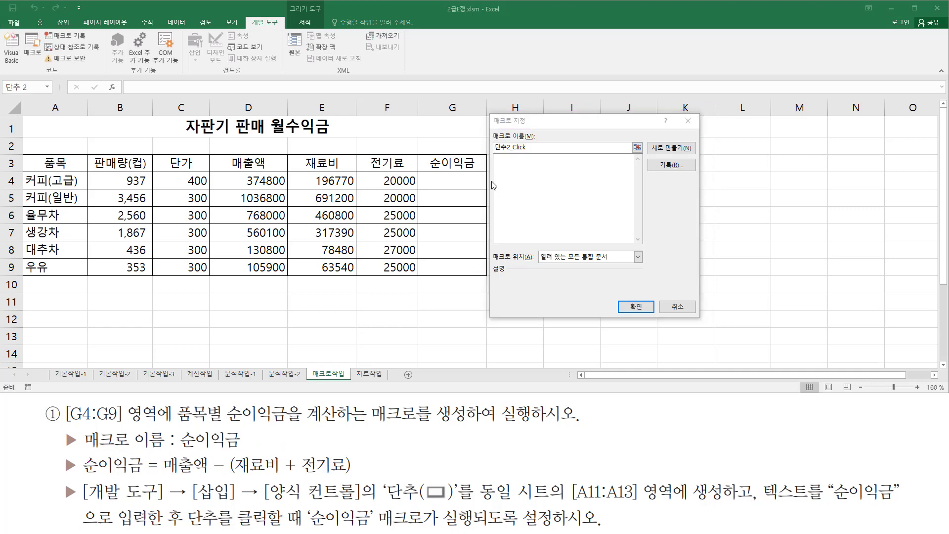
click(543, 124)
text(순이익금)
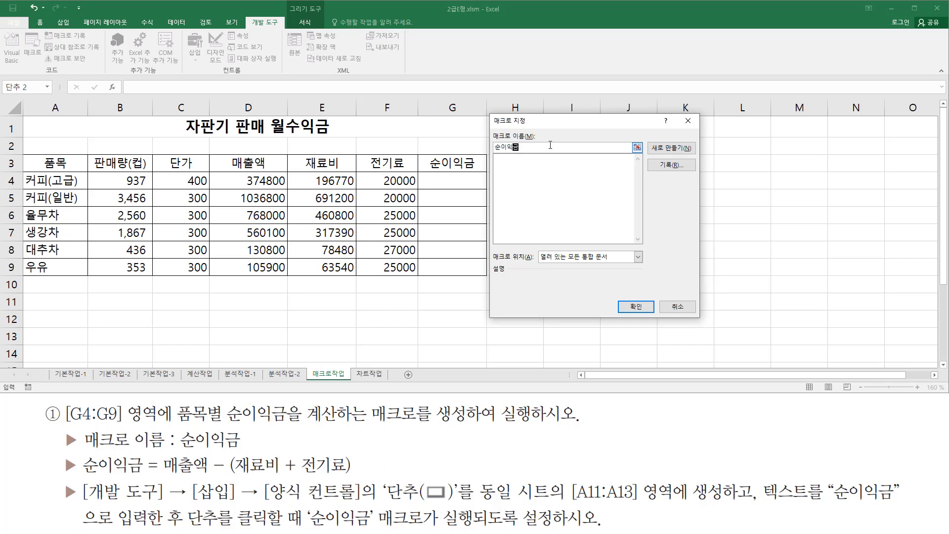
drag(488, 127, 545, 159)
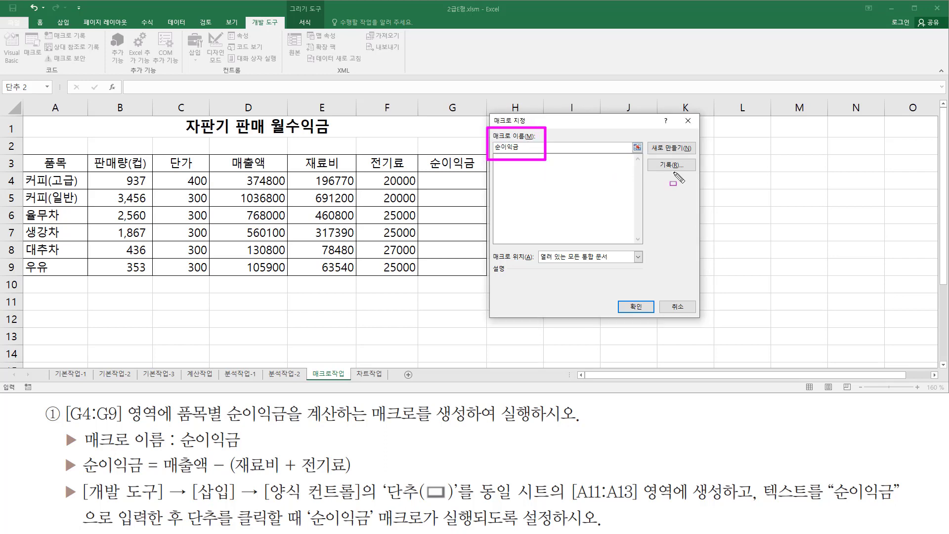
drag(657, 158, 687, 174)
key(Escape)
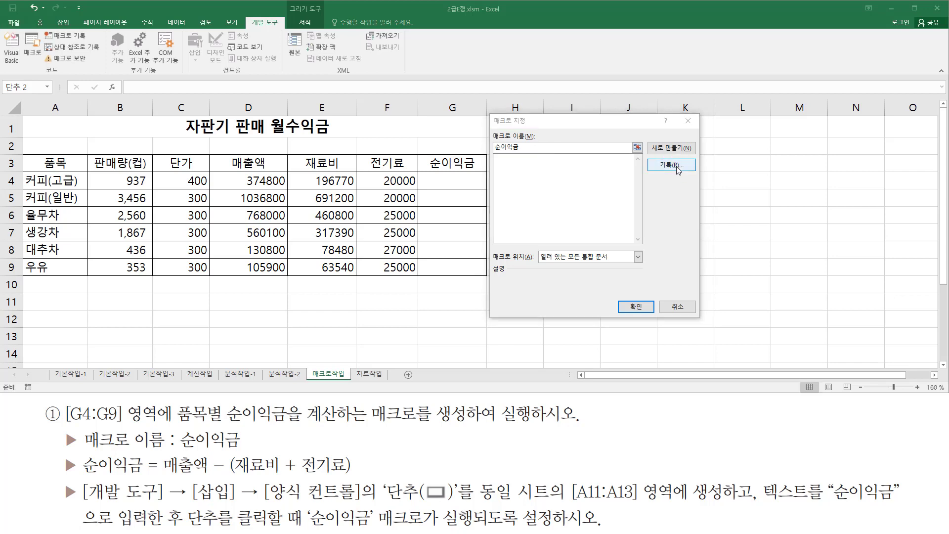
click(677, 167)
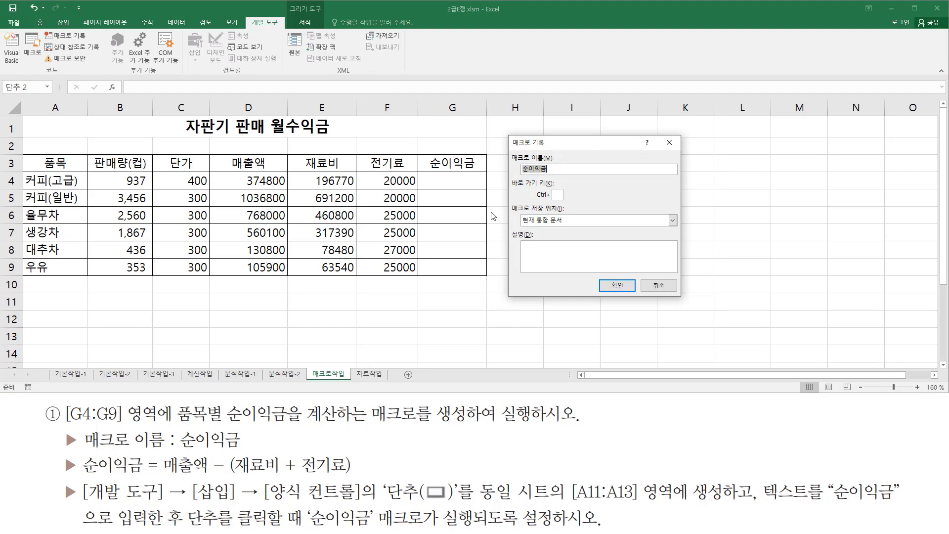
Start recording the 순이익금 macro with the current workbook (현재 통합 문서) as its storage location.
drag(510, 148, 570, 176)
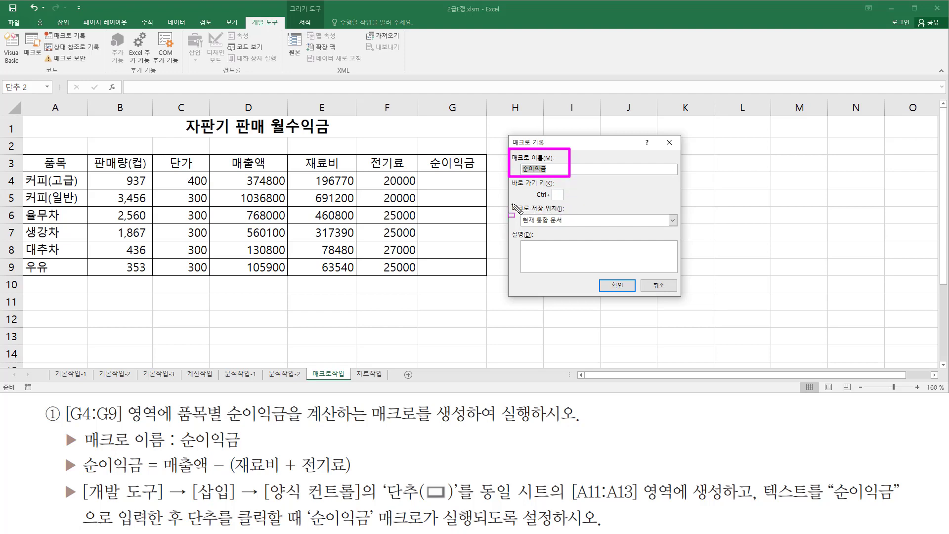
drag(510, 203, 576, 227)
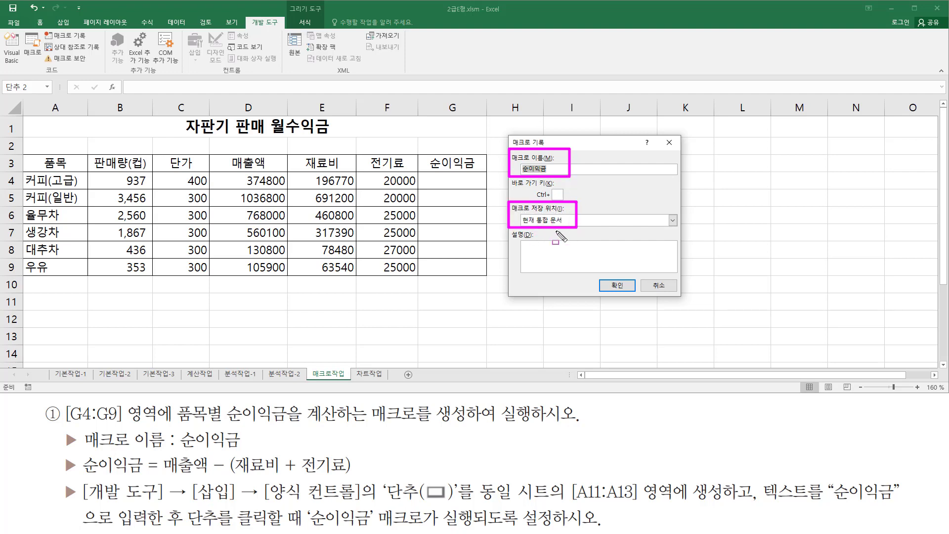
drag(599, 276, 636, 297)
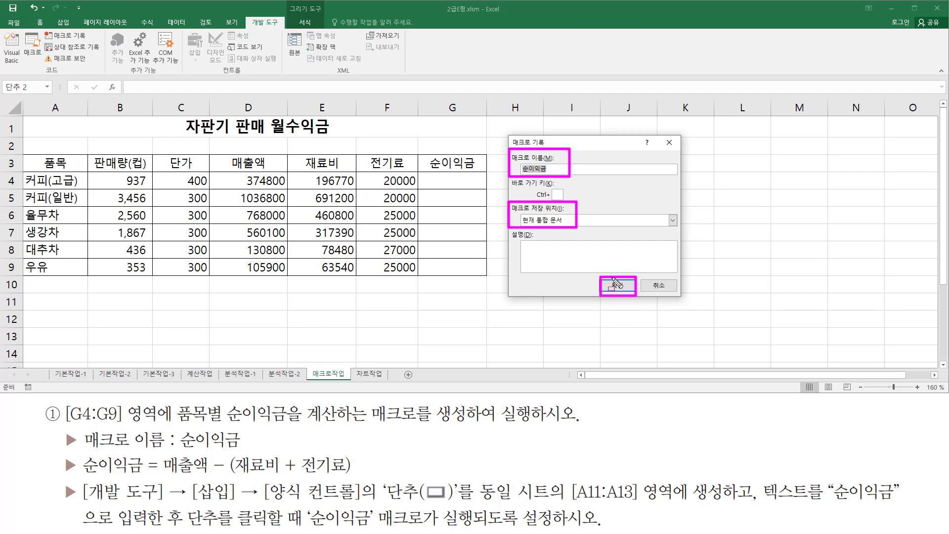
mouse_move(41, 41)
mouse_down()
mouse_move(104, 56)
mouse_move(96, 32)
mouse_up()
mouse_move(23, 378)
mouse_down()
mouse_move(23, 394)
mouse_move(41, 394)
mouse_up()
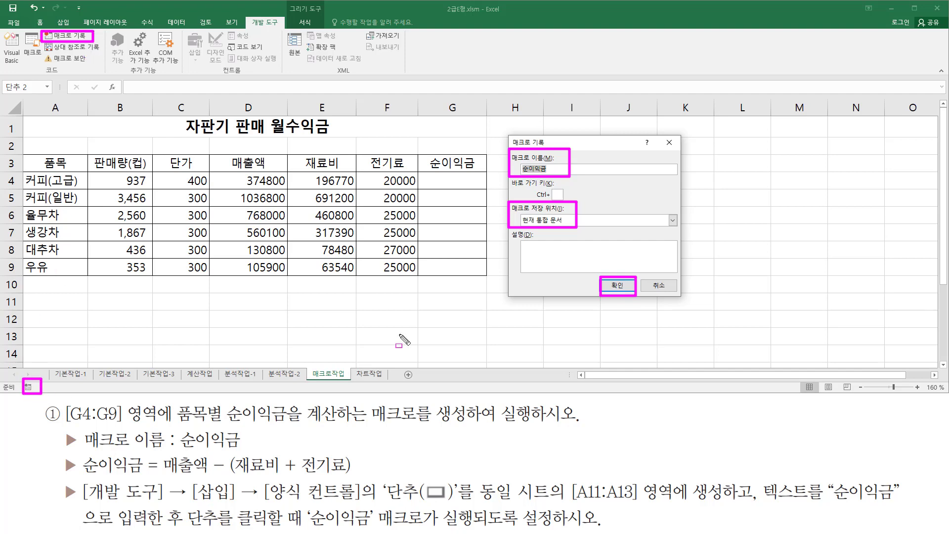
key(Escape)
click(619, 286)
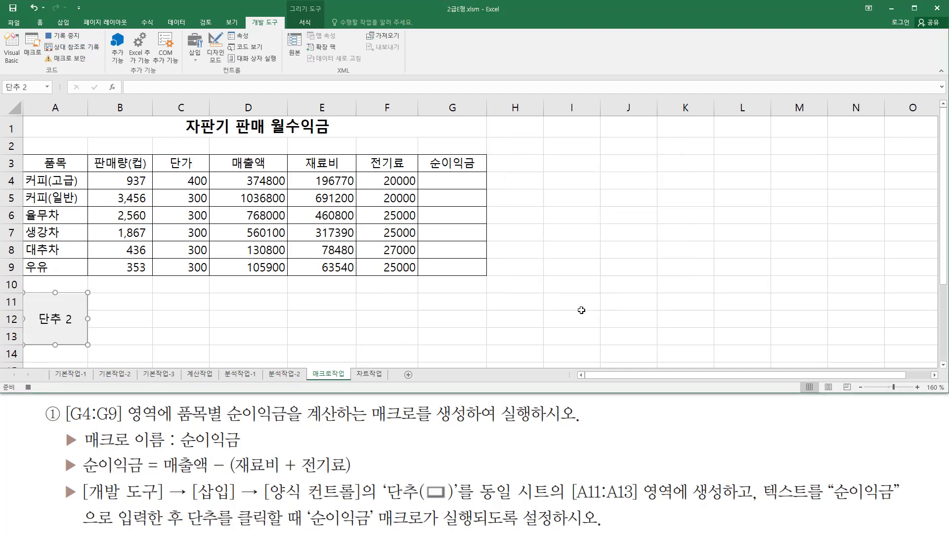
key(ctrl+alt+d)
drag(41, 30, 83, 45)
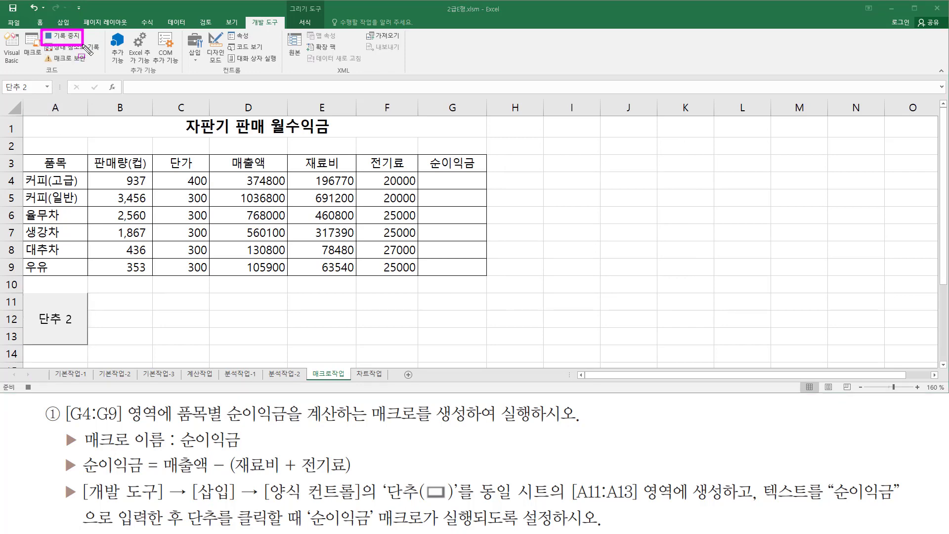
drag(22, 389, 39, 380)
drag(425, 177, 482, 188)
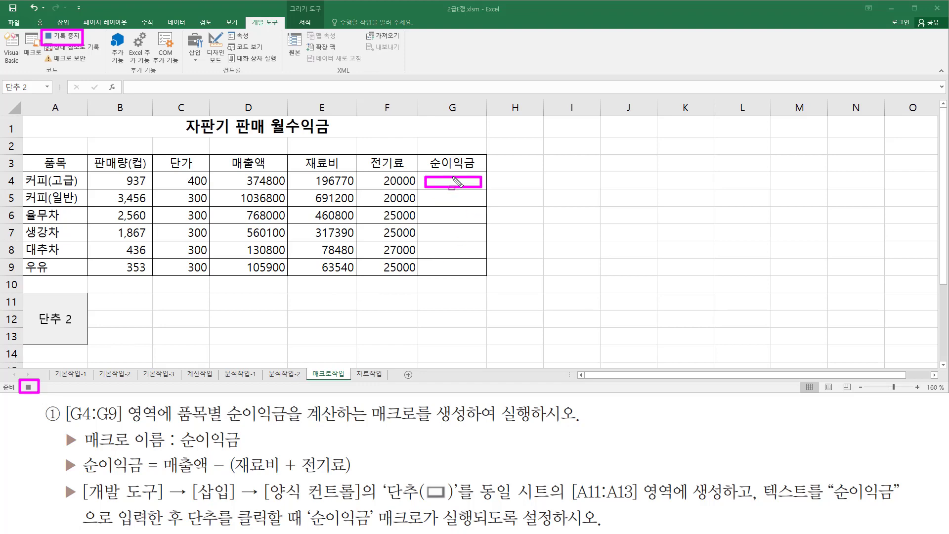
key(Escape)
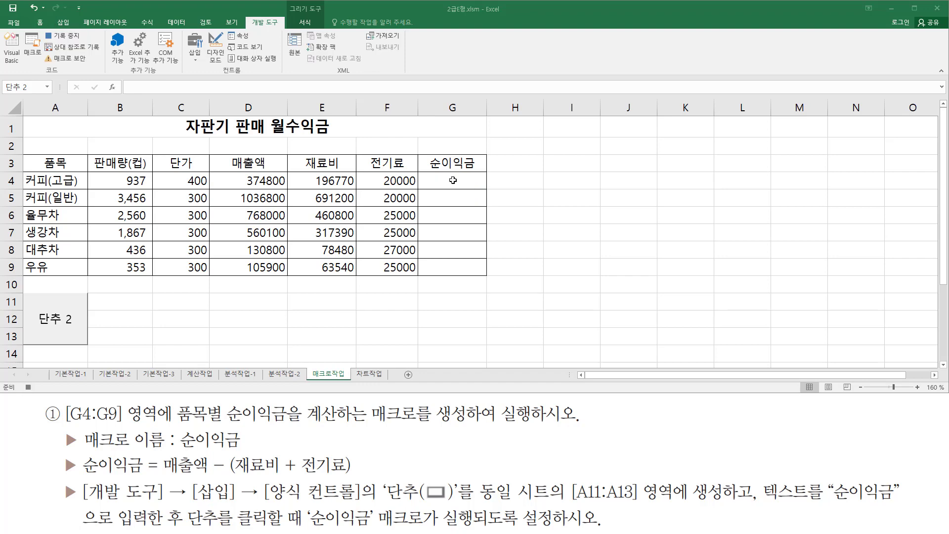
Enter the formula =D4-(E4+F4) in cell G4 to calculate the first item's net profit.
click(452, 180)
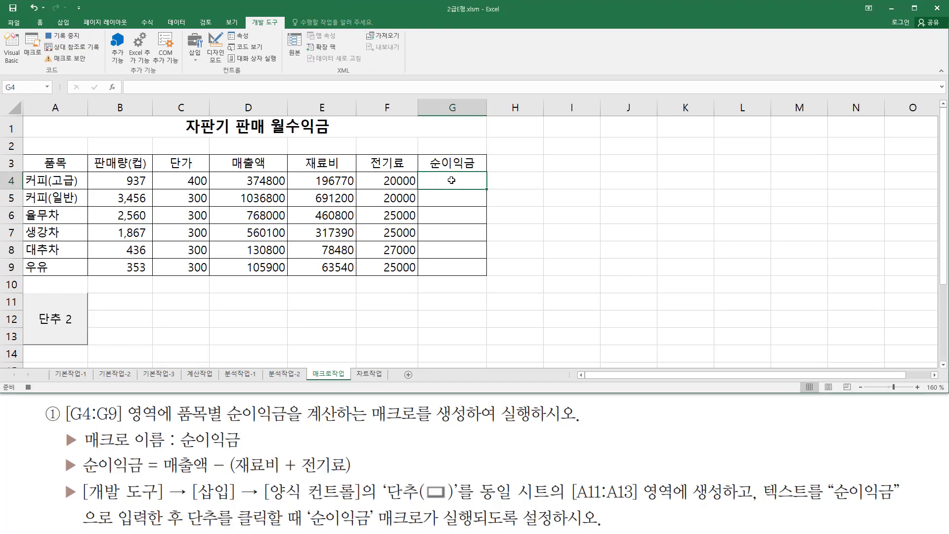
text(=)
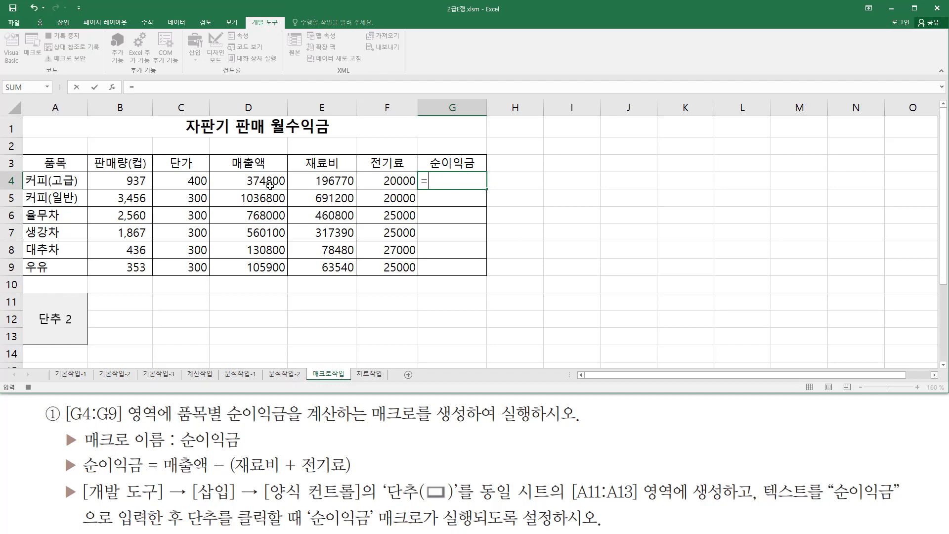
click(262, 178)
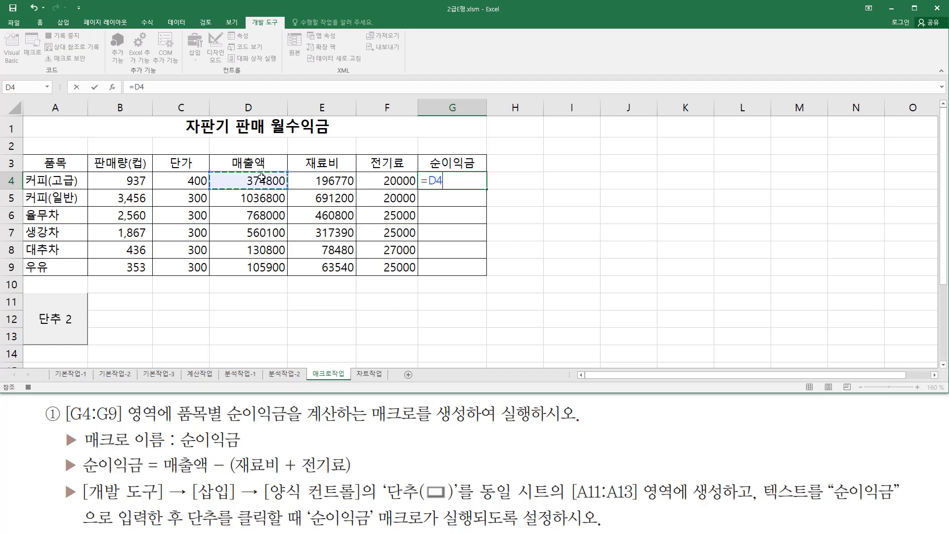
text(-()
click(333, 181)
text(+)
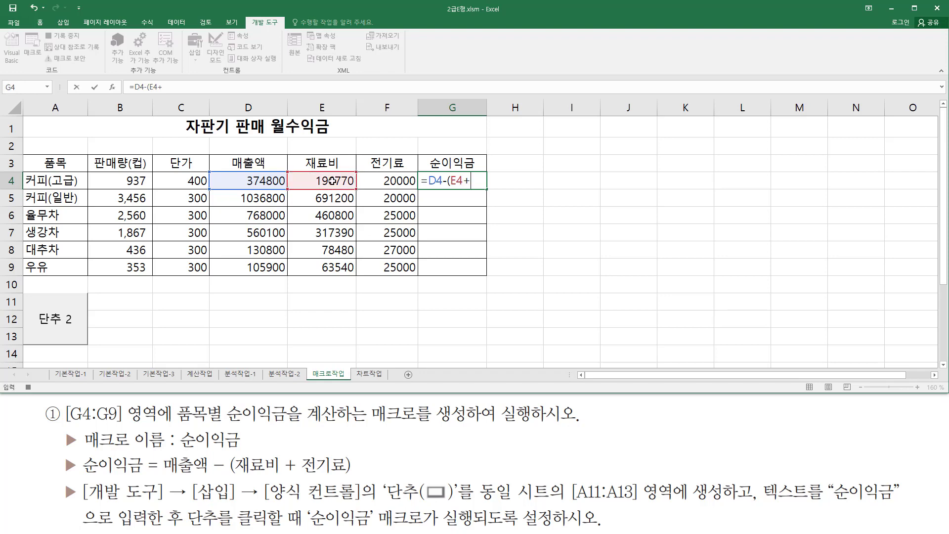
click(378, 185)
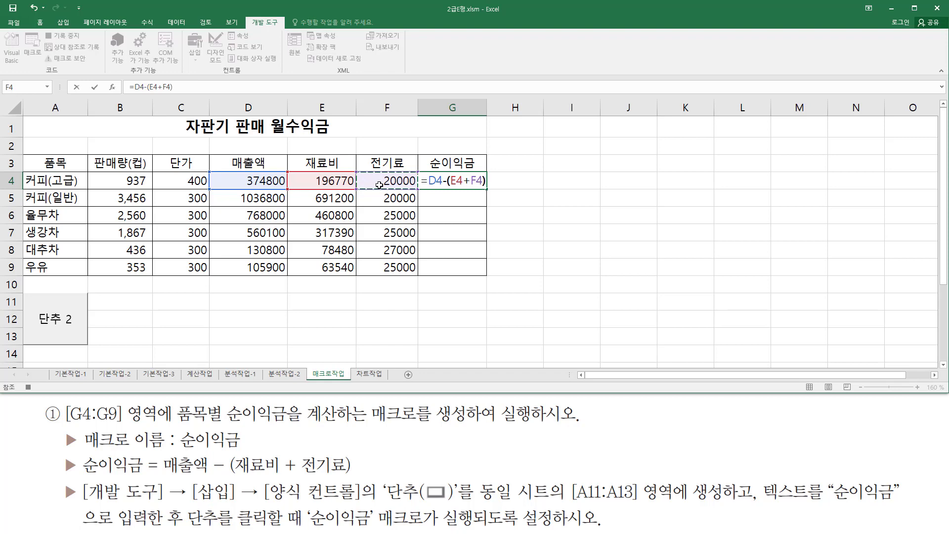
text())
drag(162, 476, 356, 474)
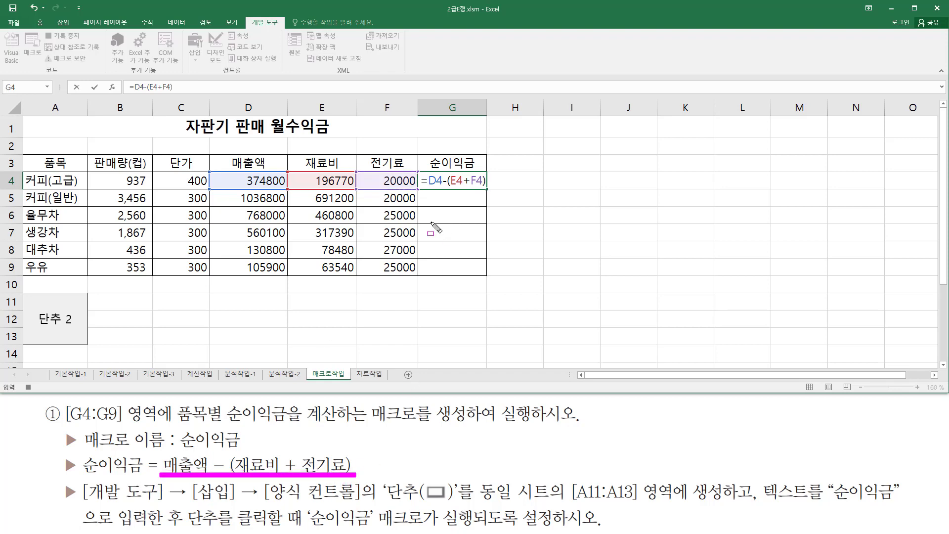
drag(421, 188, 487, 188)
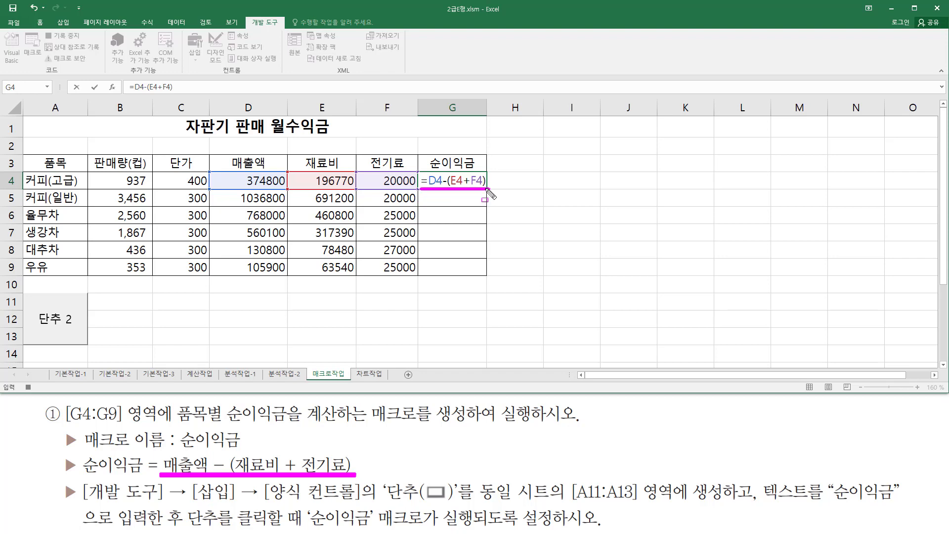
key(Return)
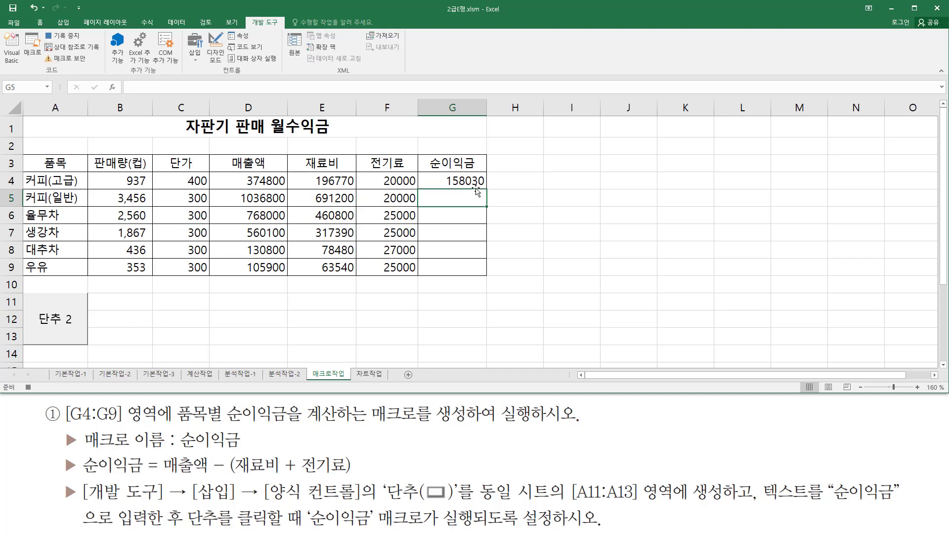
Fill the G4 formula down through G9, deselect the range and stop recording the macro.
click(475, 181)
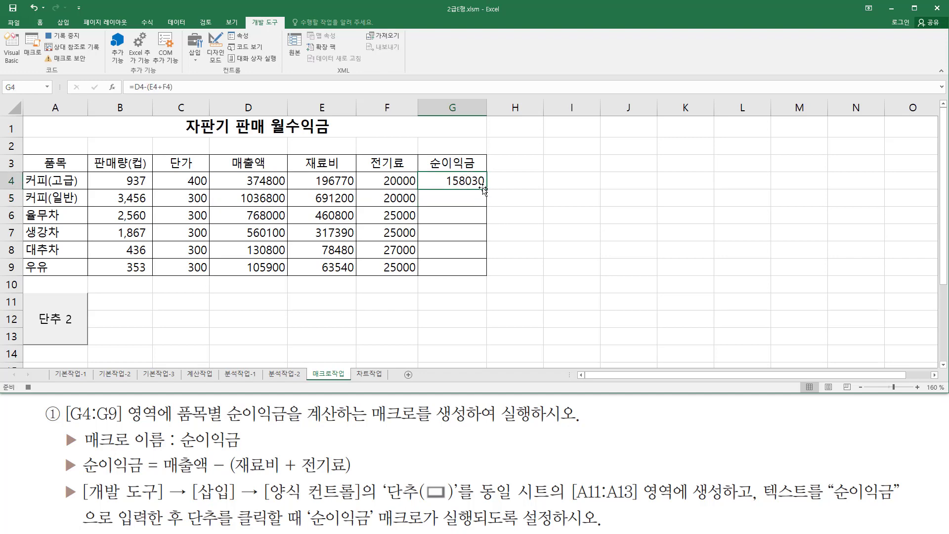
drag(487, 189, 489, 272)
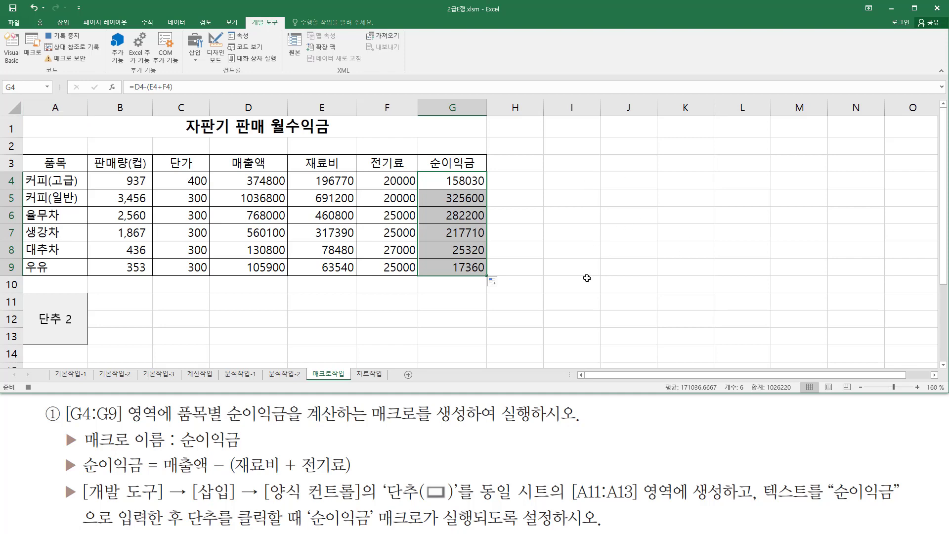
click(568, 236)
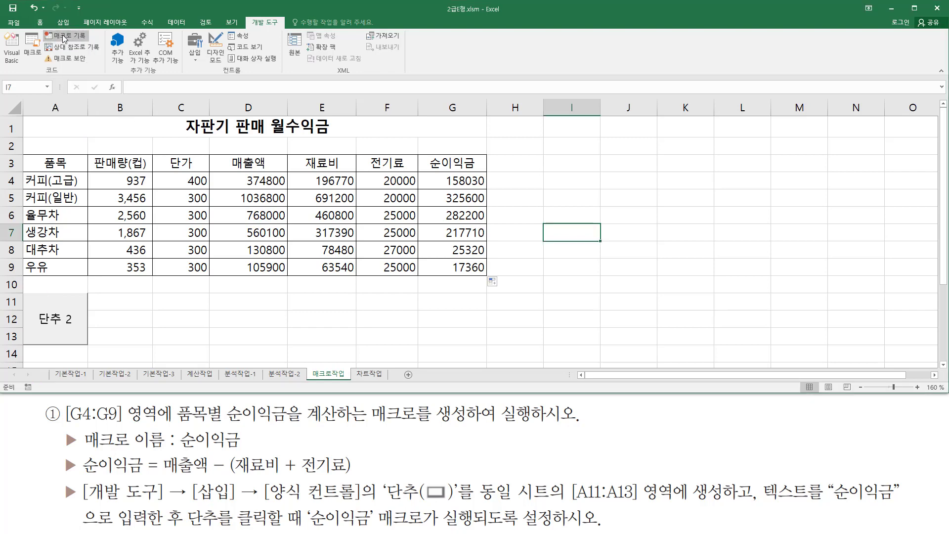
click(63, 39)
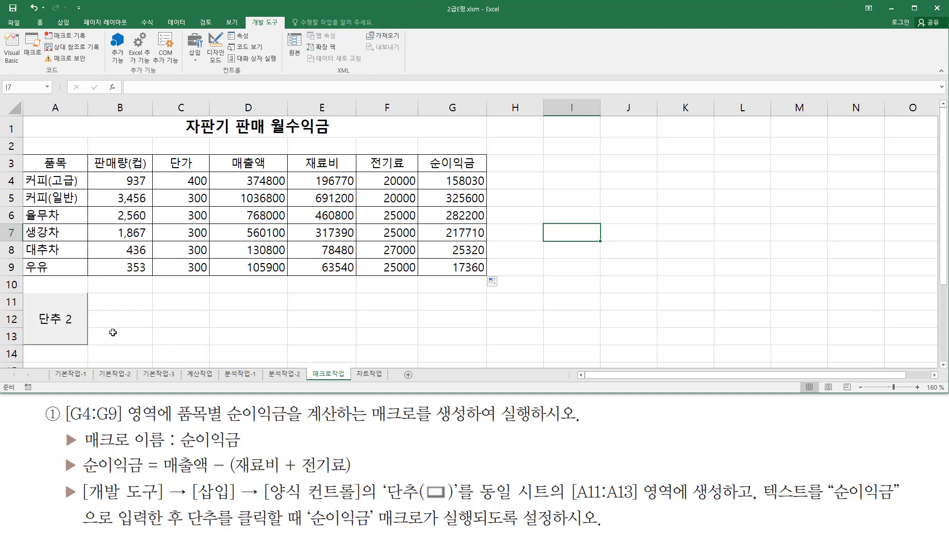
Replace the text on the button over A11:A13 with 순이익금.
drag(30, 298, 90, 347)
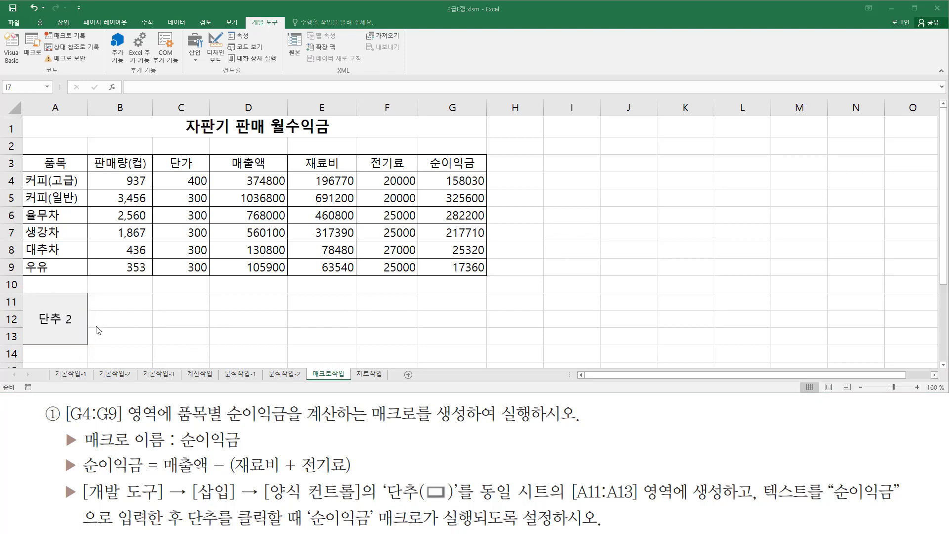
right_click(57, 297)
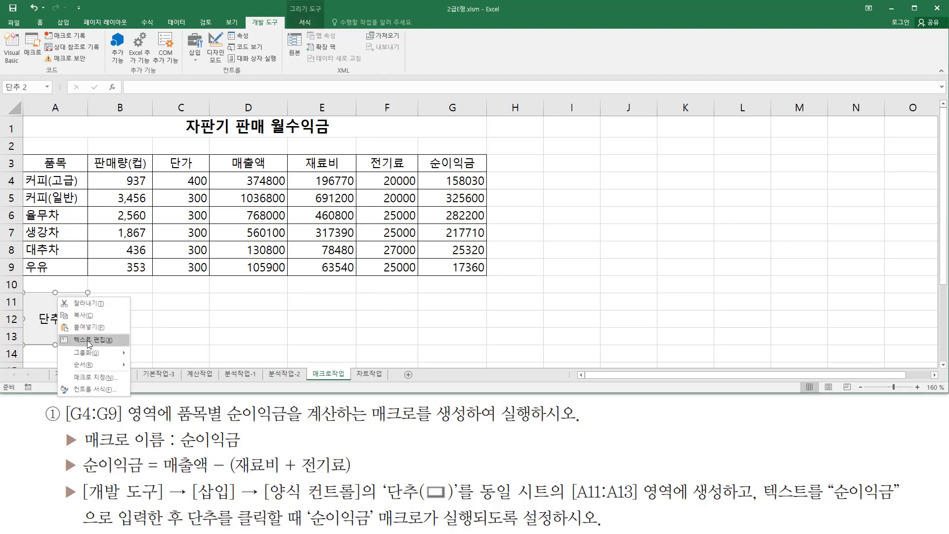
click(87, 340)
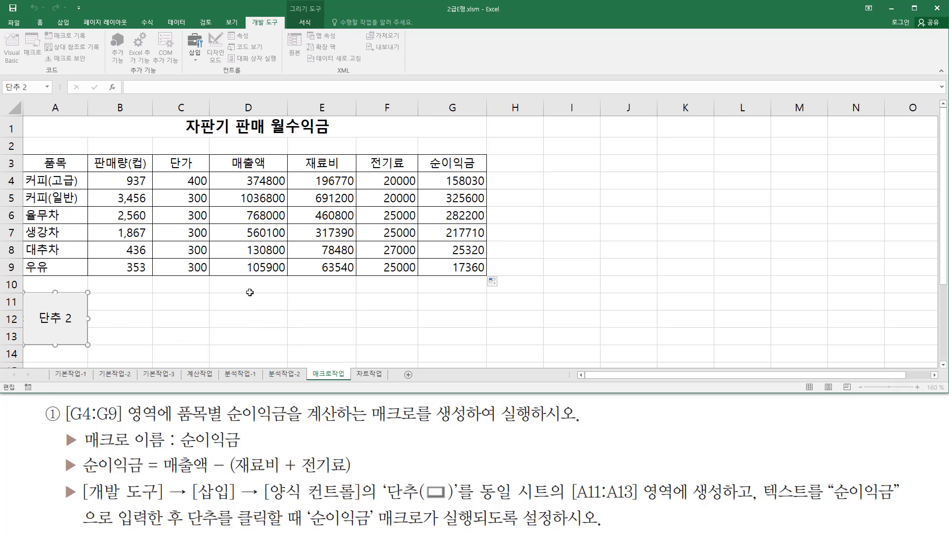
key(Delete)
key(Delete)
key(Delete)
text(ㅅ이익그)
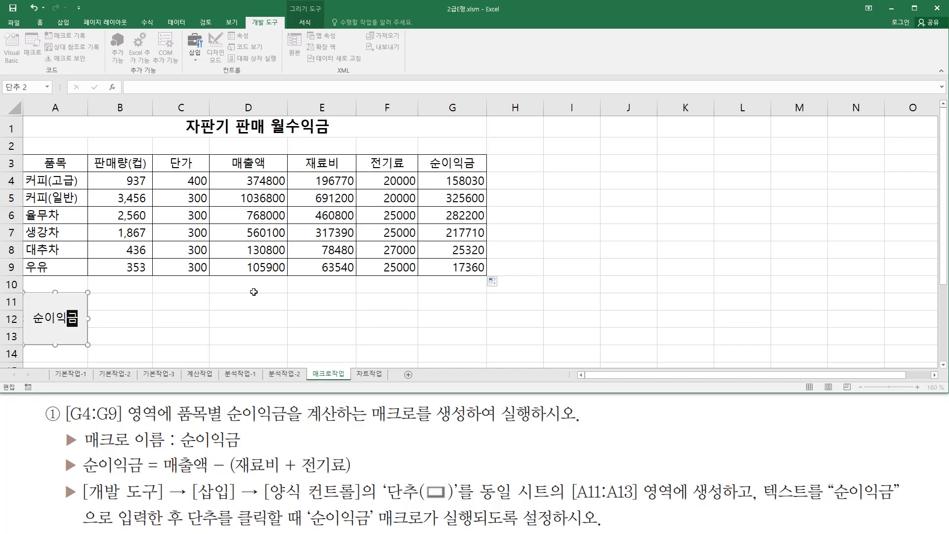
click(195, 286)
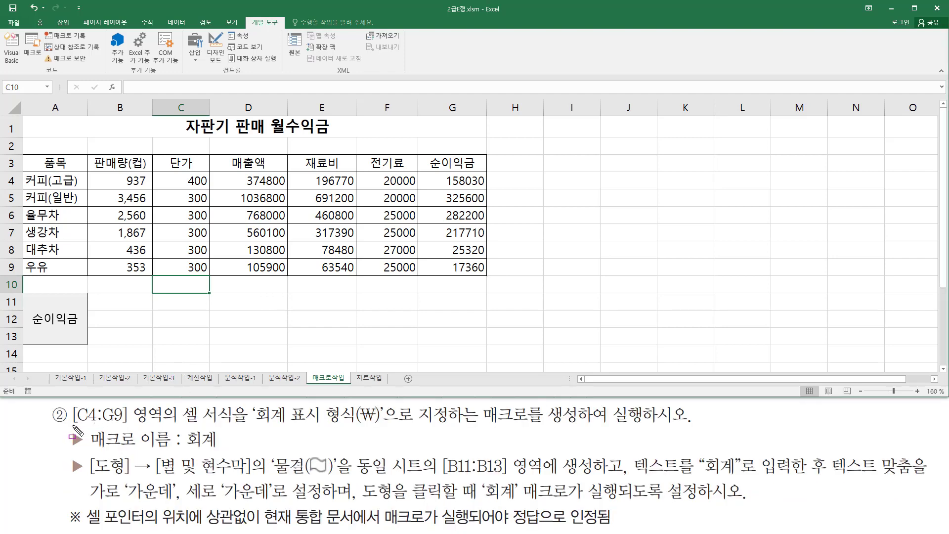
drag(73, 424, 179, 424)
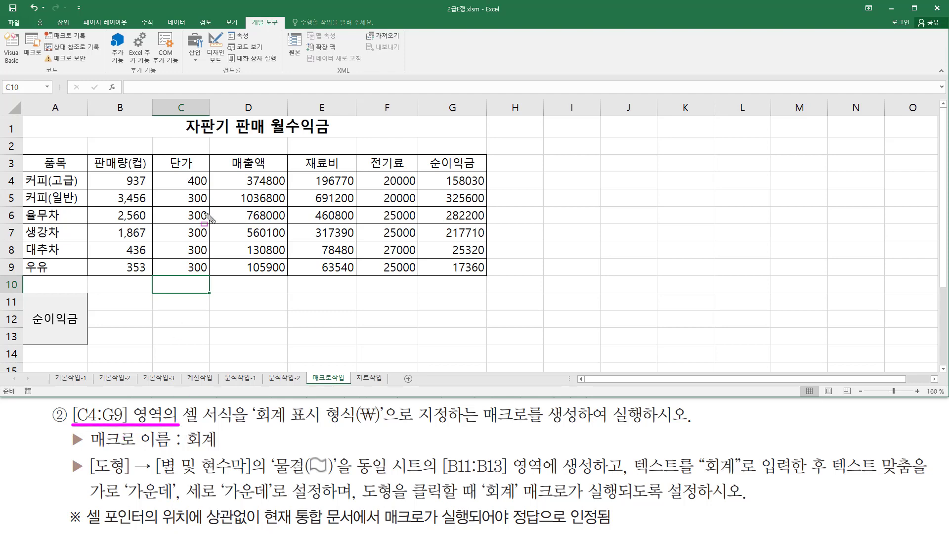
mouse_move(165, 172)
mouse_down()
mouse_move(209, 174)
mouse_move(166, 186)
mouse_move(209, 186)
mouse_move(302, 238)
mouse_move(484, 277)
mouse_up()
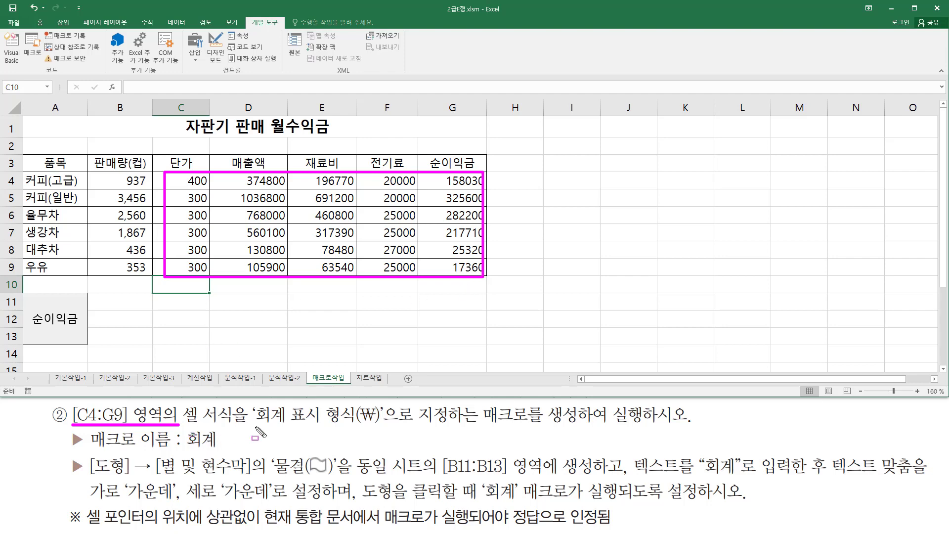
drag(255, 426, 380, 426)
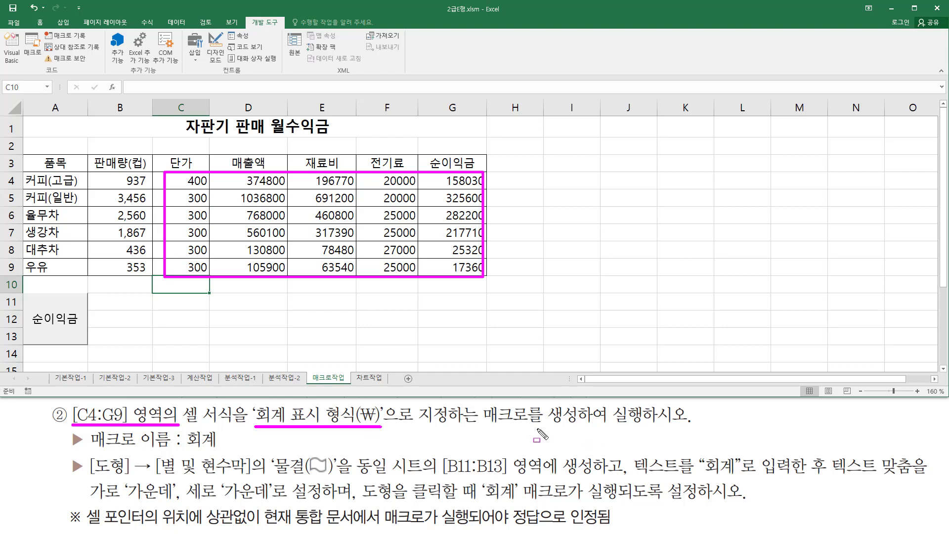
drag(89, 451, 220, 451)
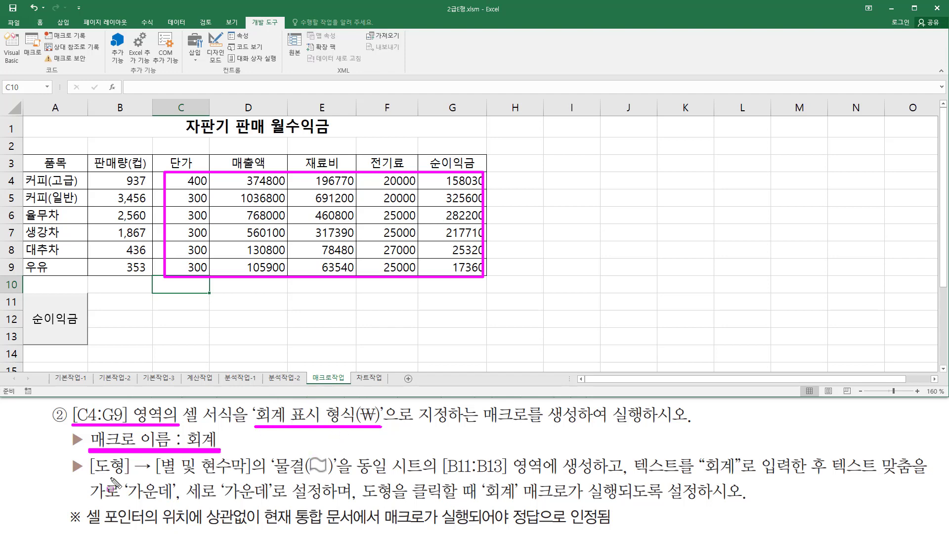
mouse_move(88, 456)
mouse_down()
mouse_move(102, 476)
mouse_move(133, 482)
mouse_move(250, 457)
mouse_move(253, 477)
mouse_move(331, 476)
mouse_up()
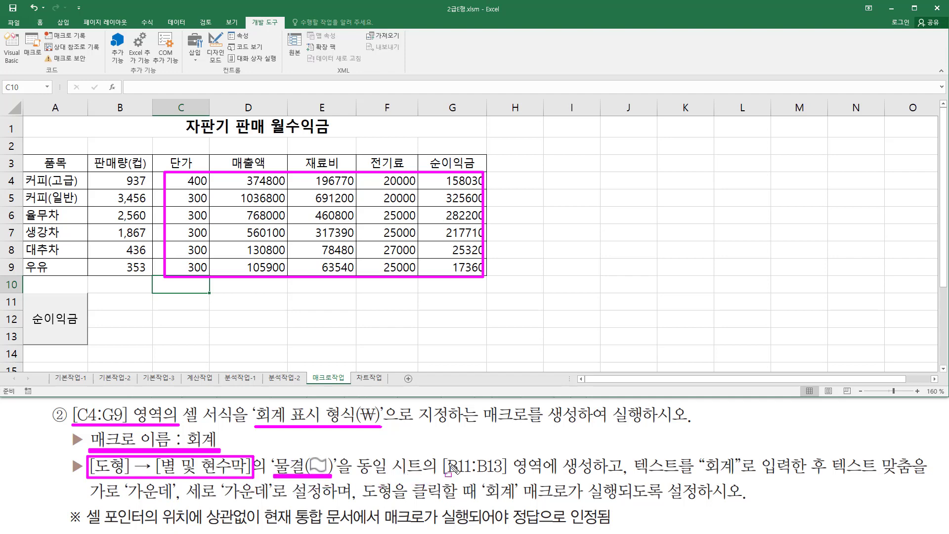
mouse_move(441, 454)
mouse_down()
mouse_move(457, 478)
mouse_move(603, 483)
mouse_up()
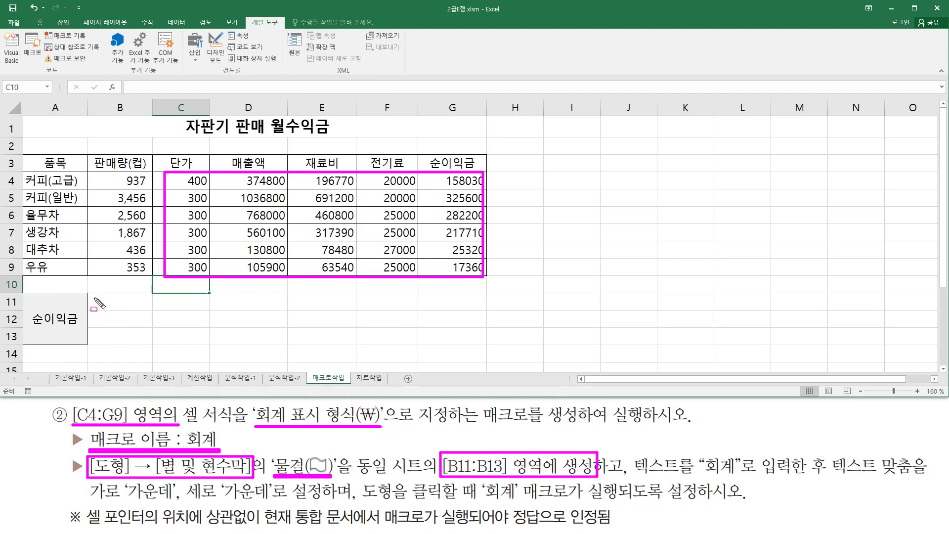
drag(89, 296, 152, 348)
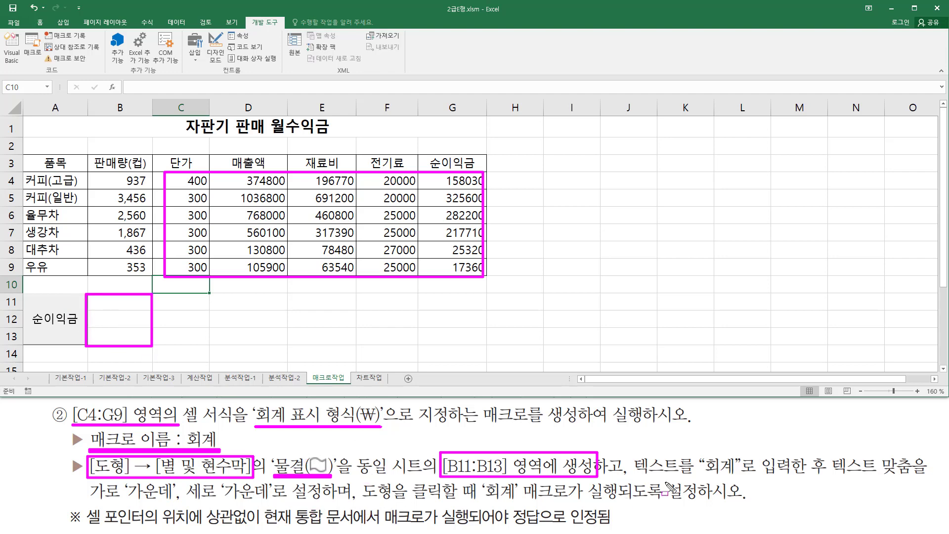
drag(637, 476, 743, 477)
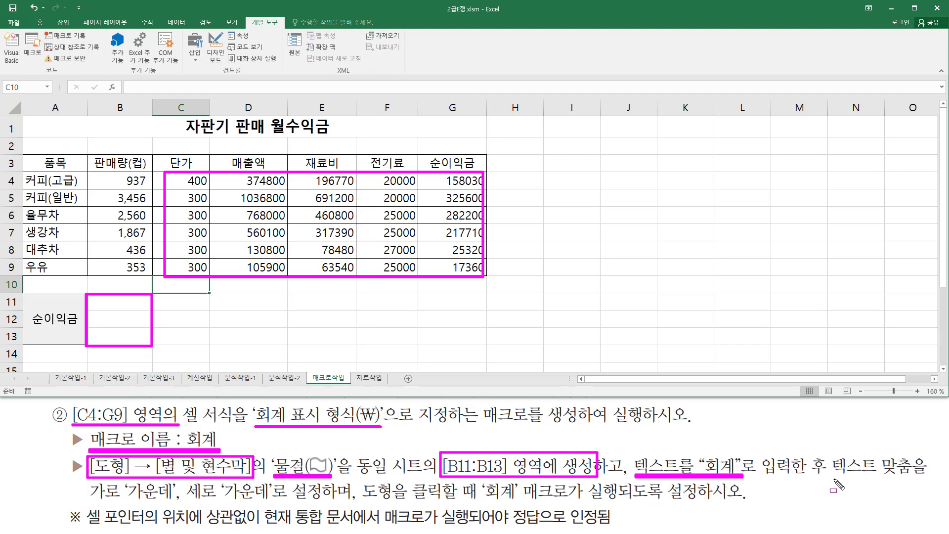
drag(834, 479, 913, 479)
drag(80, 497, 696, 501)
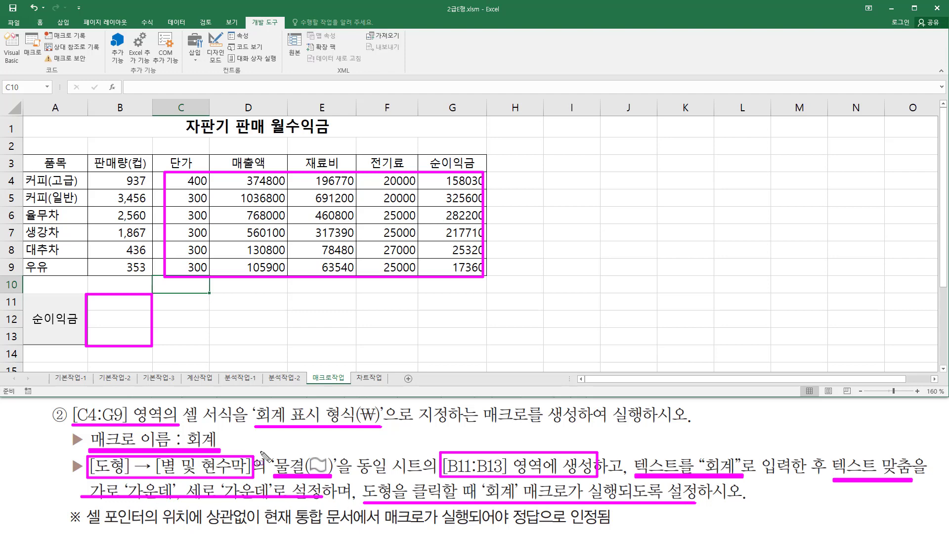
key(Escape)
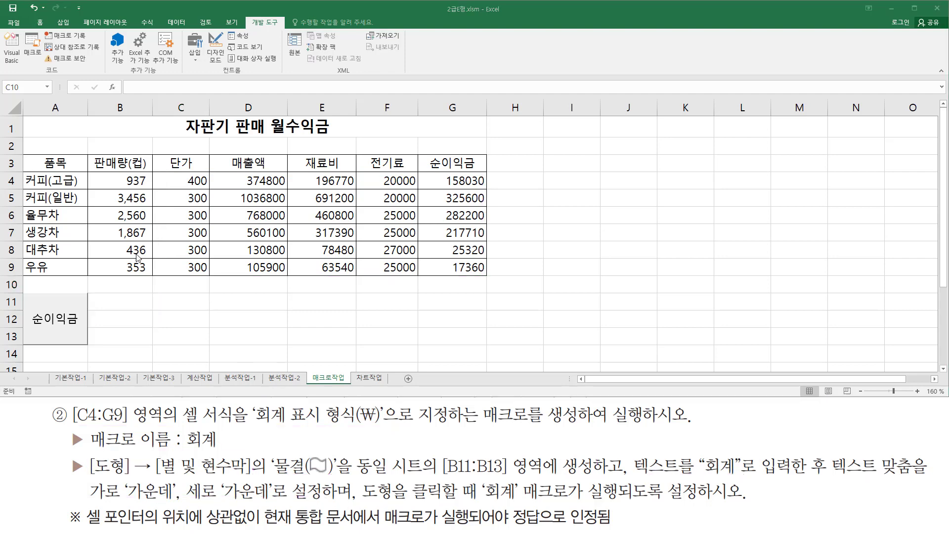
Insert a 물결 (wave) shape from the 별 및 현수막 group, sized to cover cells B11:B13.
click(63, 23)
drag(47, 19, 144, 63)
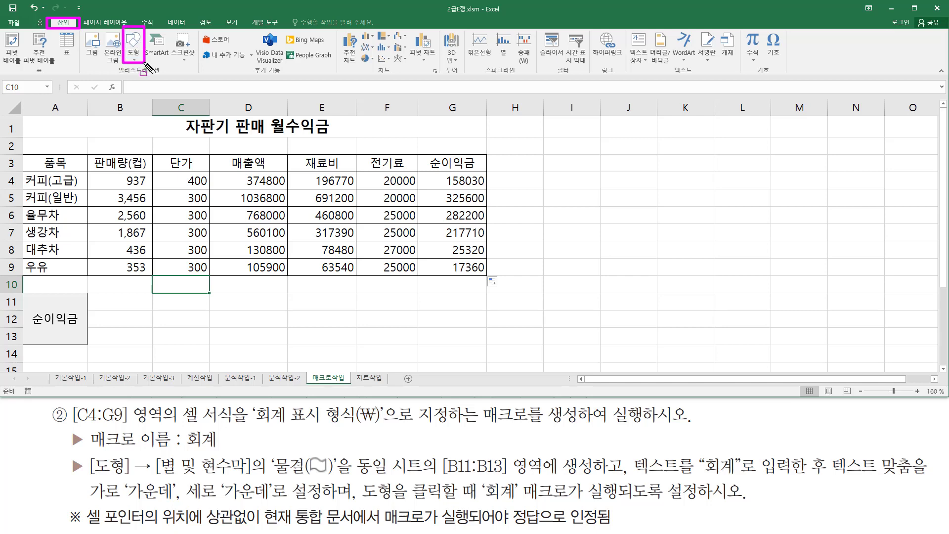
click(134, 60)
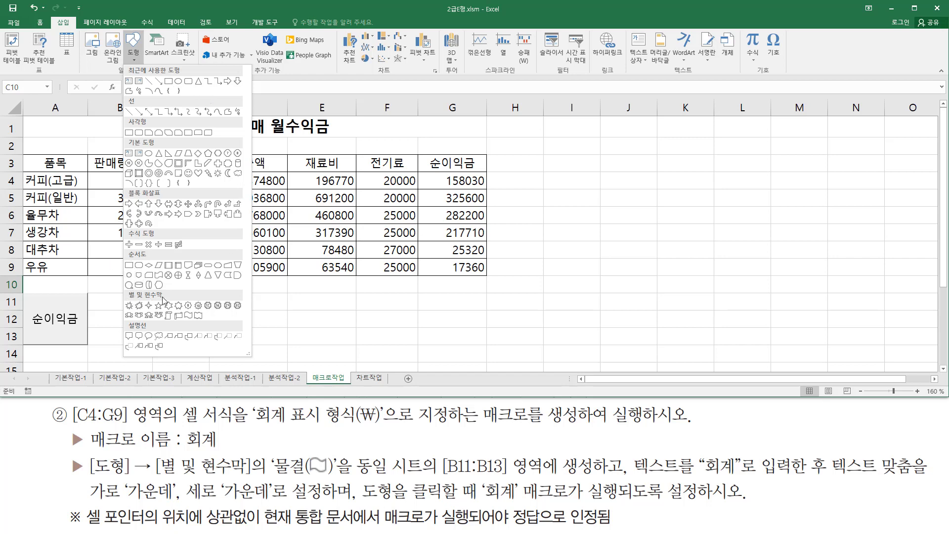
click(189, 315)
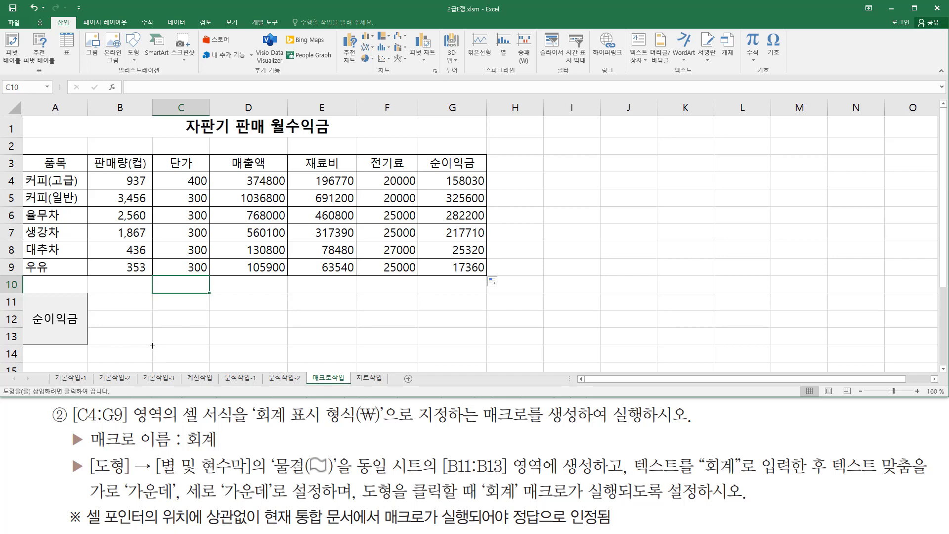
mouse_move(152, 345)
mouse_down()
mouse_move(94, 310)
mouse_move(81, 286)
mouse_move(89, 293)
mouse_up()
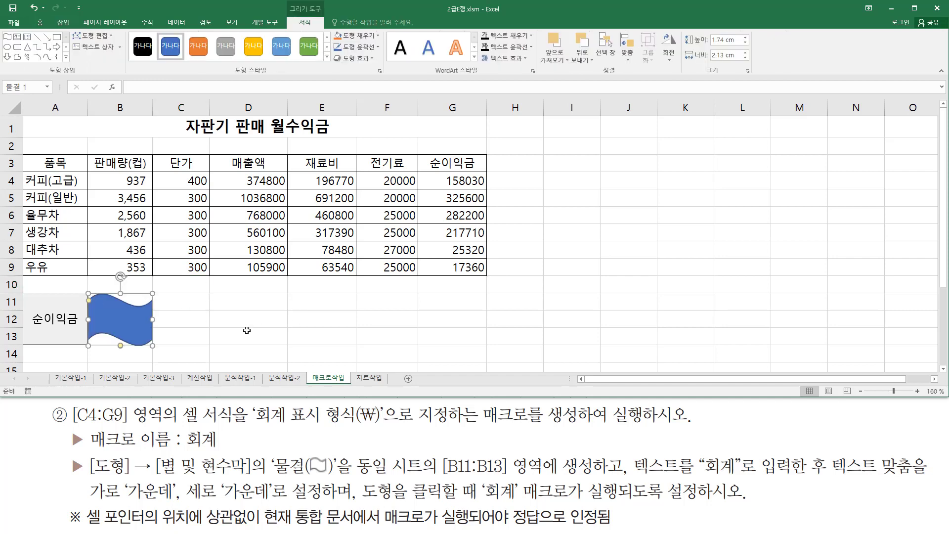
click(384, 322)
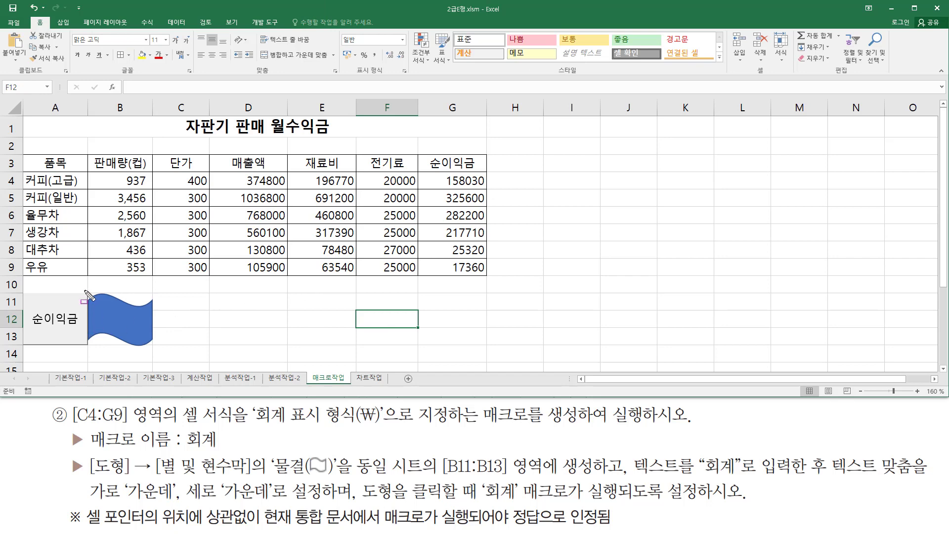
drag(84, 286, 159, 355)
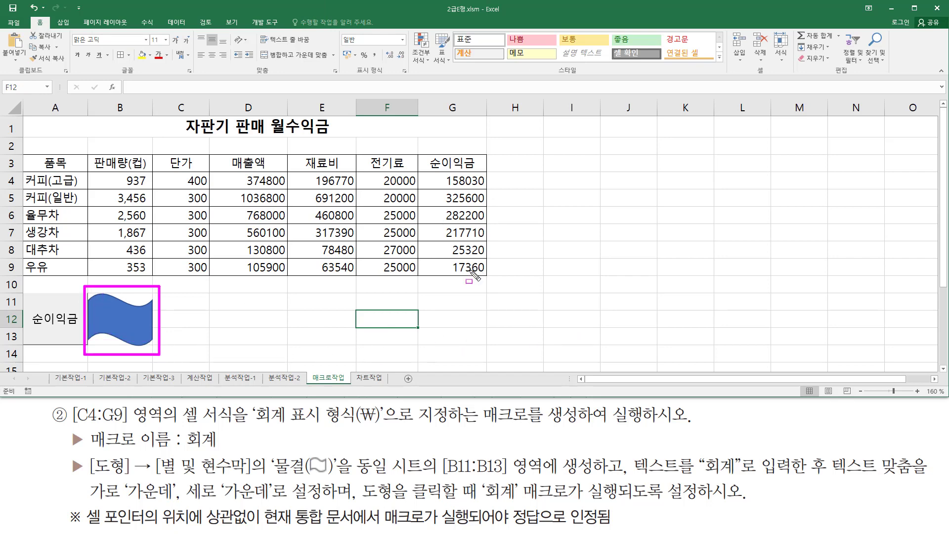
key(Escape)
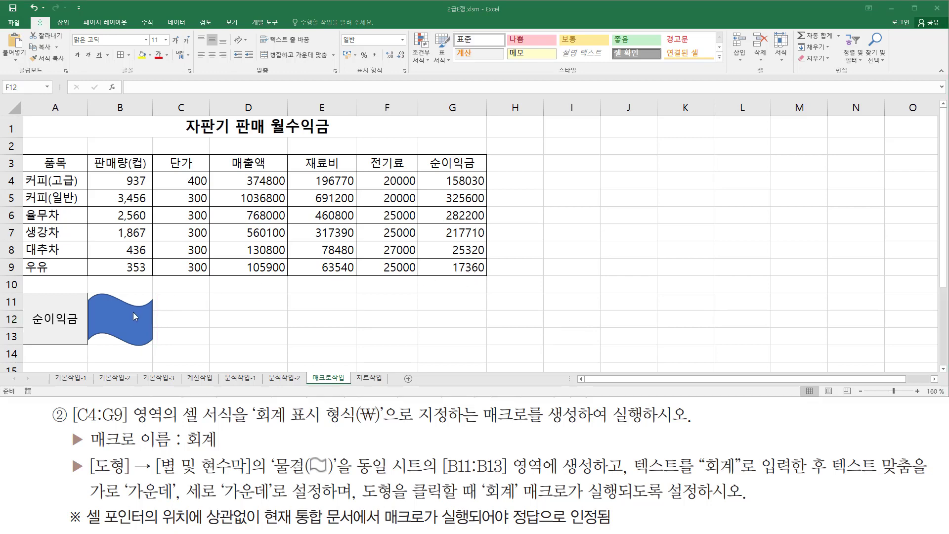
Assign a new macro named 회계 to the wave shape over B11:B13 and choose to record it.
right_click(133, 313)
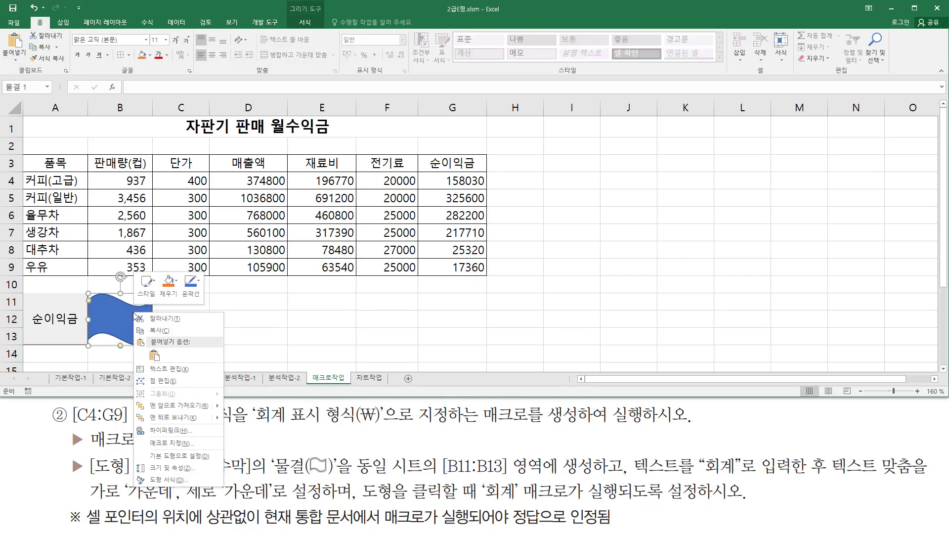
click(192, 443)
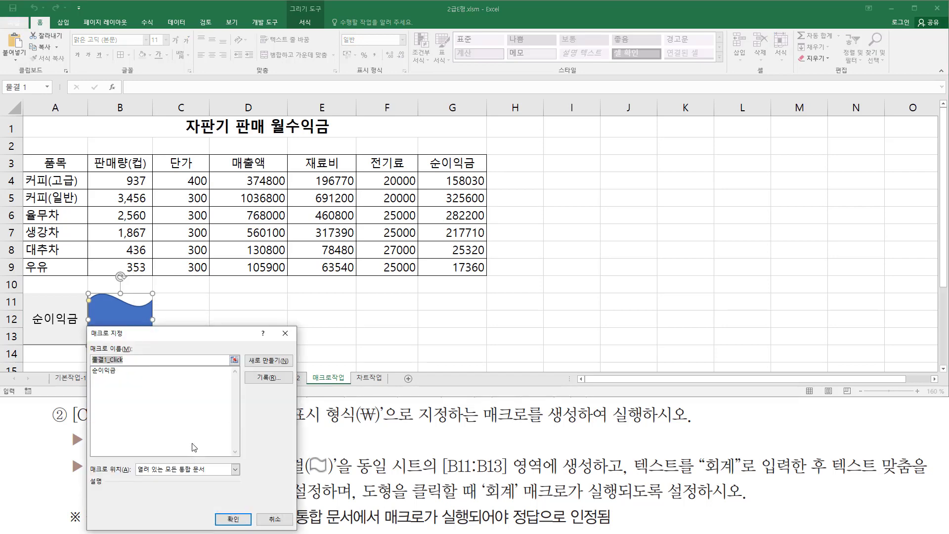
drag(192, 340, 614, 152)
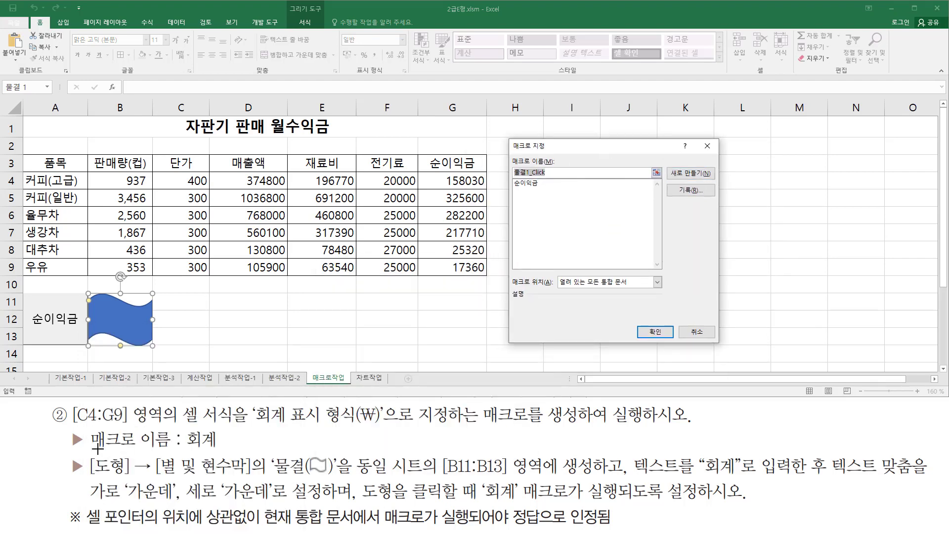
drag(89, 451, 222, 451)
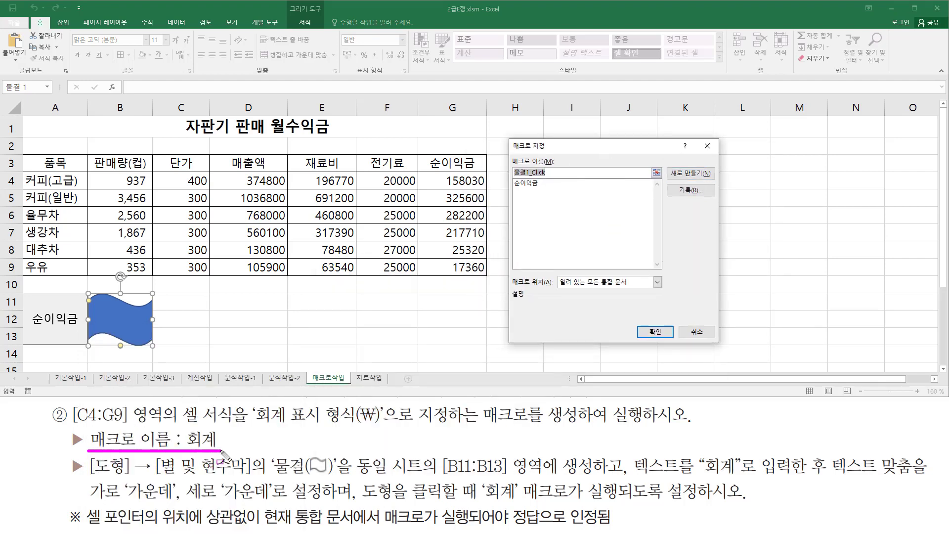
key(Escape)
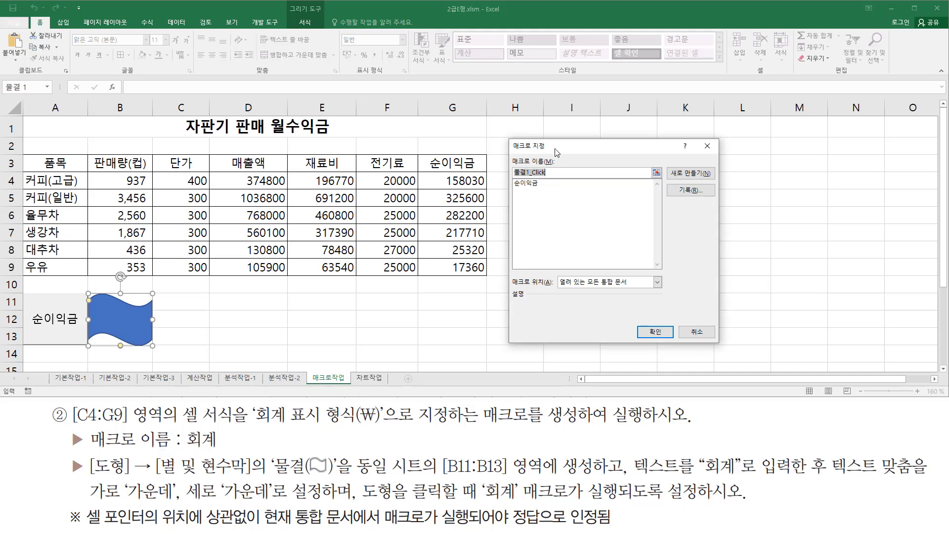
text(회계)
key(ctrl+2)
mouse_move(510, 155)
mouse_down()
mouse_move(521, 177)
mouse_move(568, 179)
mouse_up()
mouse_move(672, 183)
mouse_down()
mouse_move(712, 207)
mouse_move(708, 198)
mouse_up()
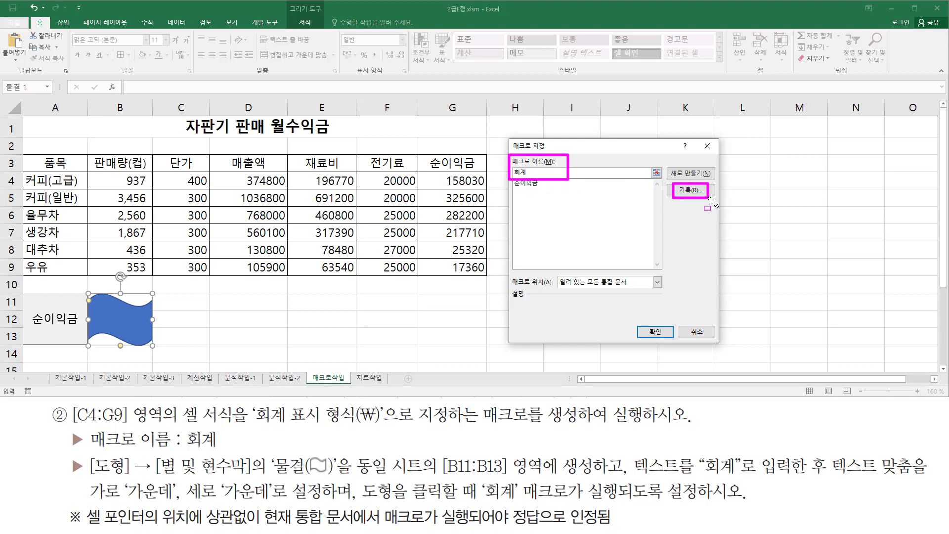
key(Escape)
click(698, 193)
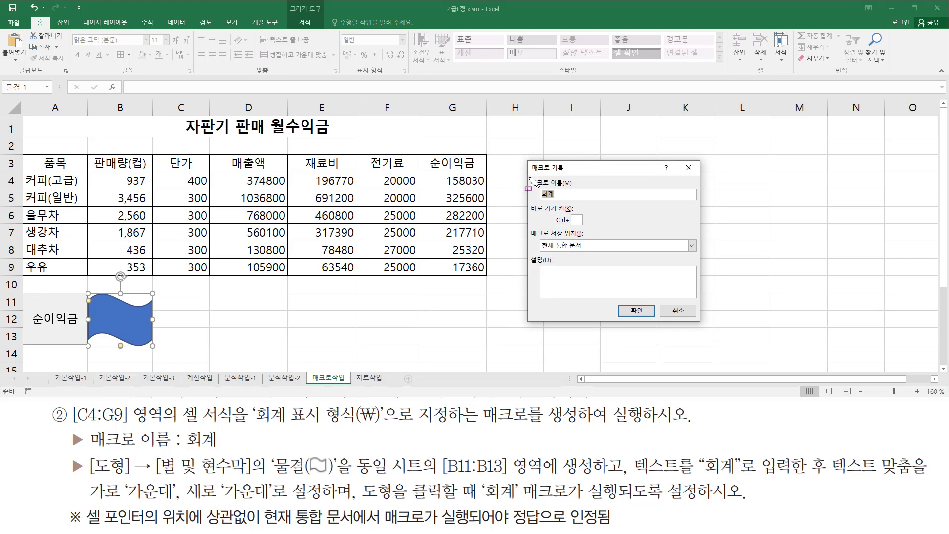
Start recording the 회계 macro with 현재 통합 문서 as its storage location.
drag(527, 175, 579, 202)
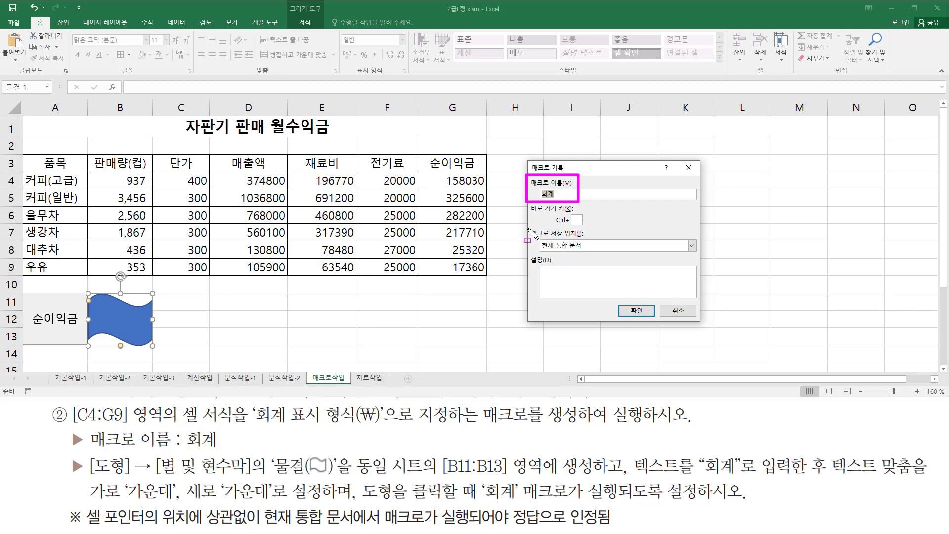
mouse_move(525, 228)
mouse_down()
mouse_move(593, 262)
mouse_move(600, 254)
mouse_up()
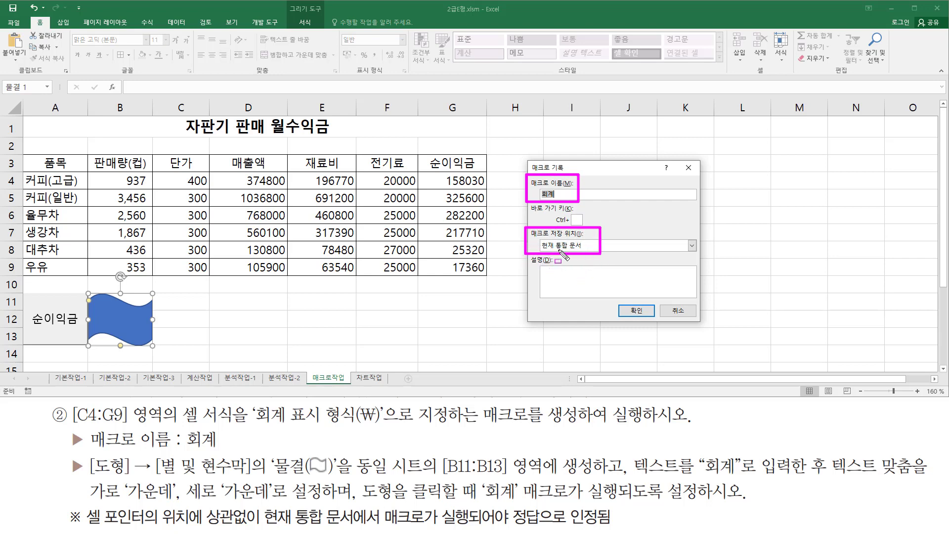
drag(620, 299, 656, 323)
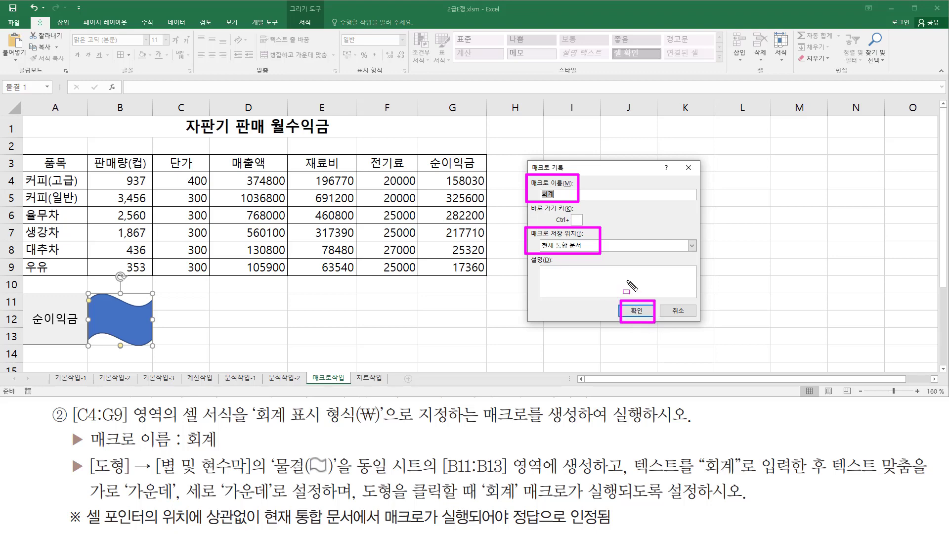
click(637, 310)
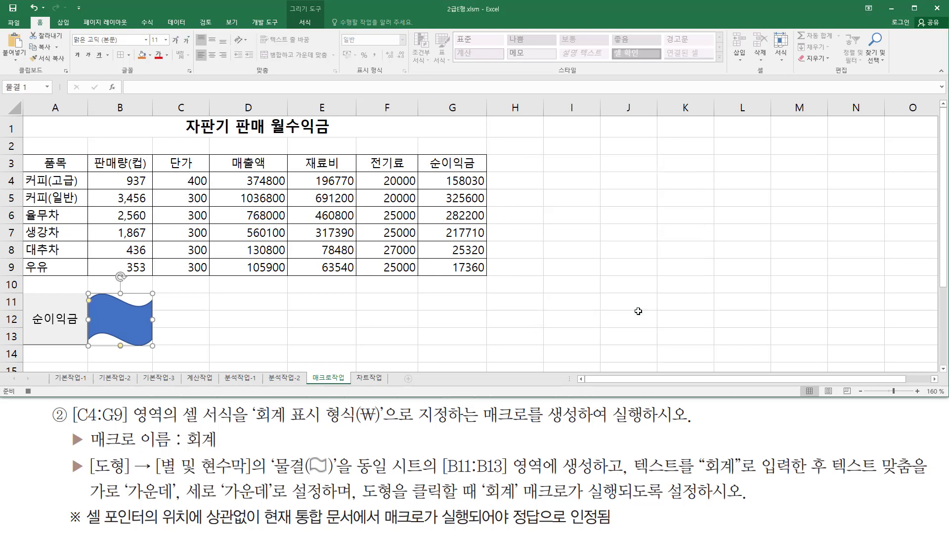
drag(21, 384, 38, 398)
mouse_move(73, 402)
mouse_down()
mouse_move(85, 425)
mouse_move(165, 429)
mouse_up()
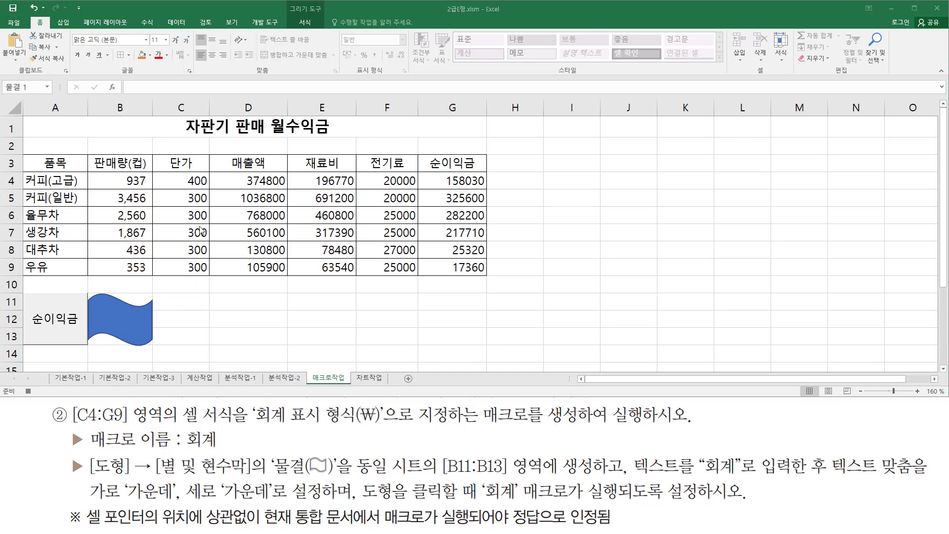
Apply the accounting number format with the ₩ symbol to cells C4:G9.
click(180, 180)
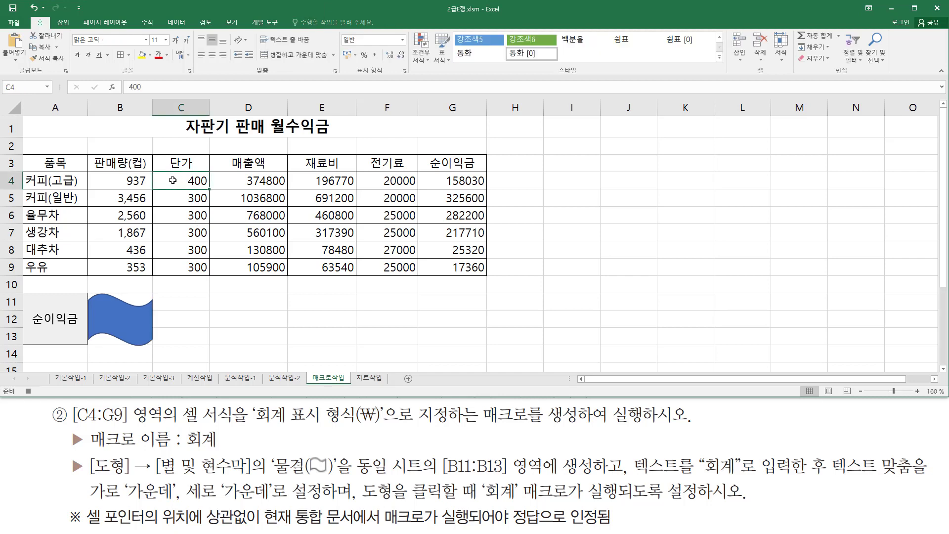
drag(172, 180, 444, 277)
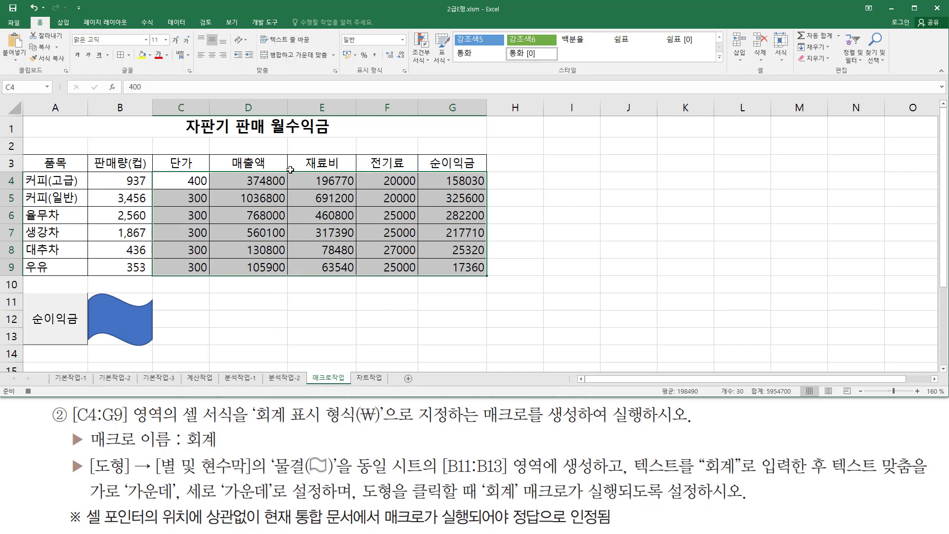
click(40, 23)
drag(349, 76, 411, 75)
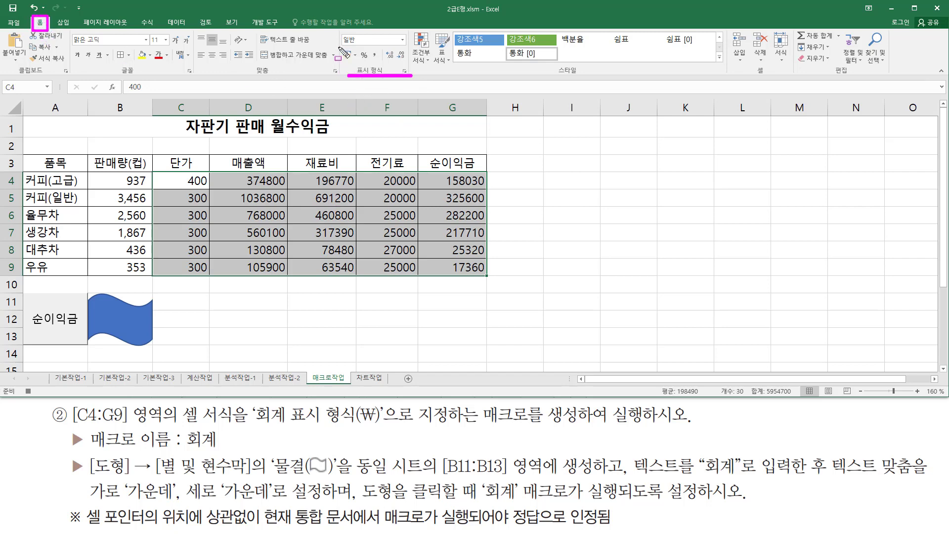
drag(337, 43, 360, 64)
key(Escape)
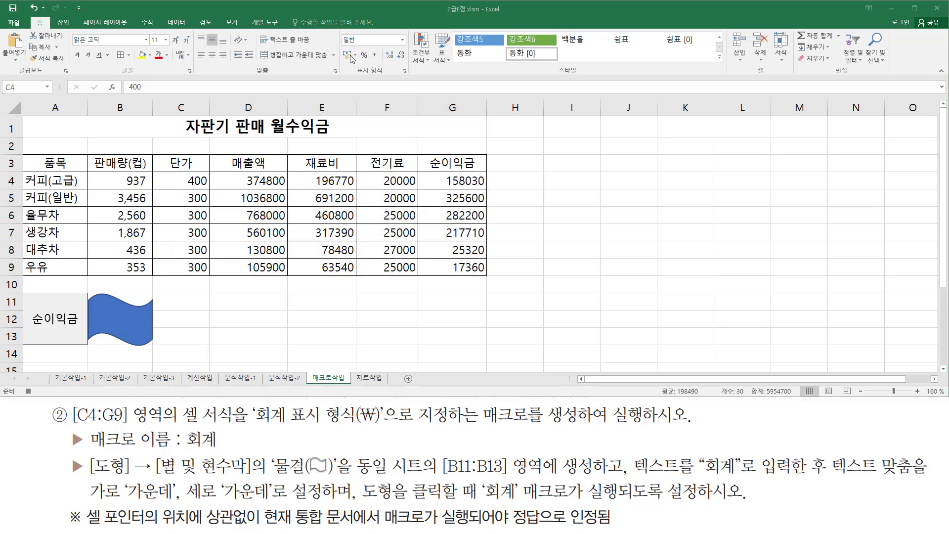
click(348, 55)
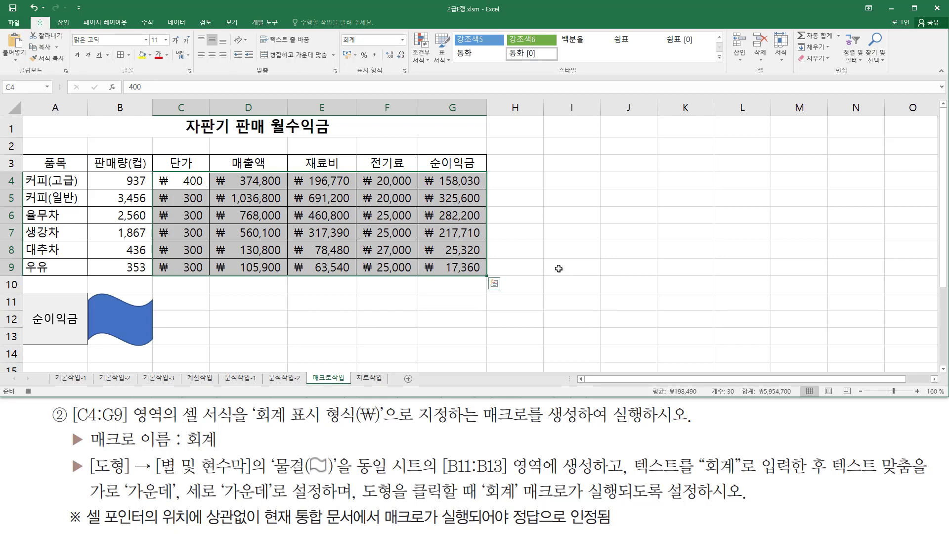
Deselect the formatted range and stop recording the 회계 macro.
click(559, 220)
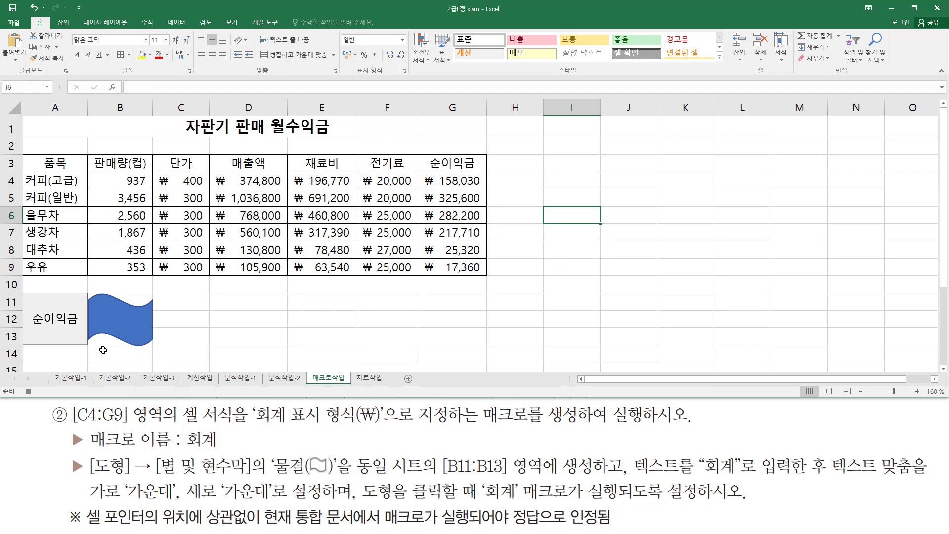
key(ctrl+shift+d)
drag(19, 384, 43, 399)
key(Escape)
click(30, 391)
Add the text 회계 to the wave shape over B11:B13.
click(115, 307)
right_click(116, 307)
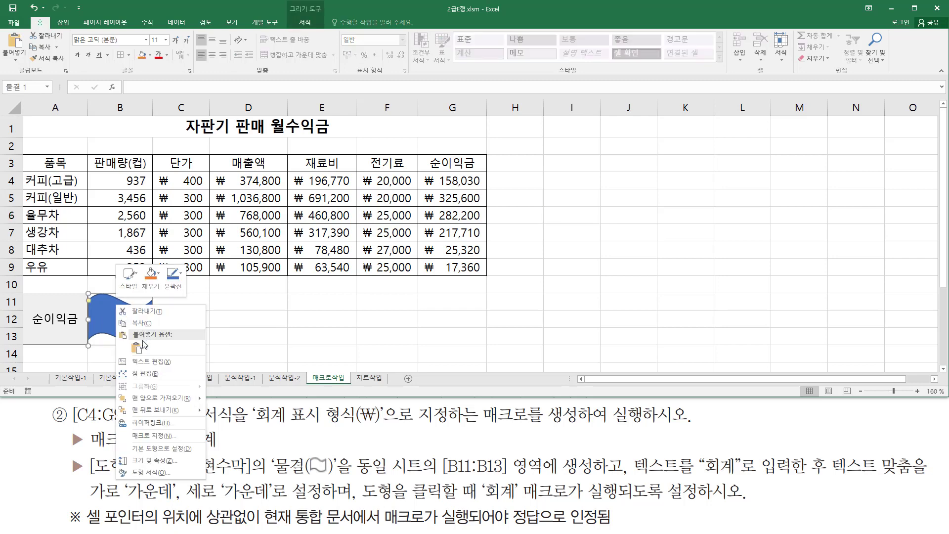
click(161, 363)
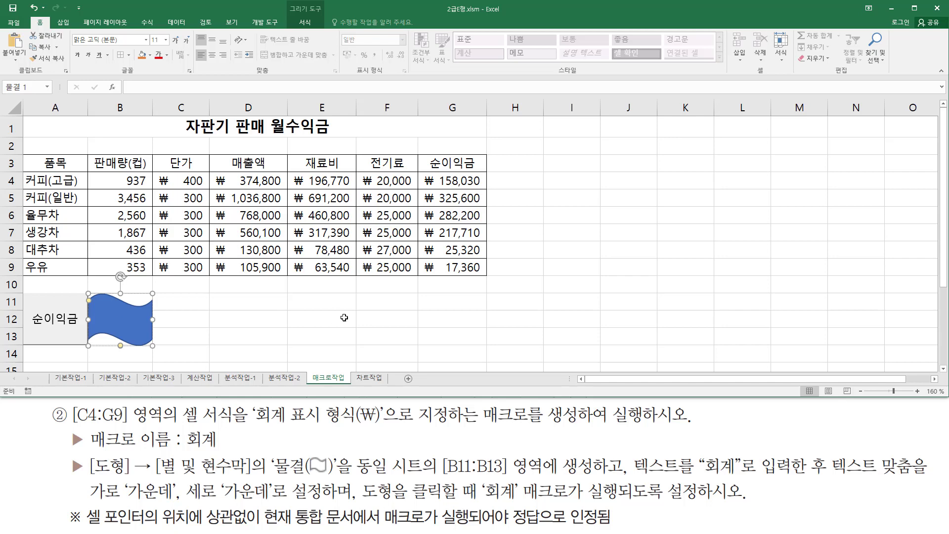
drag(638, 474, 810, 476)
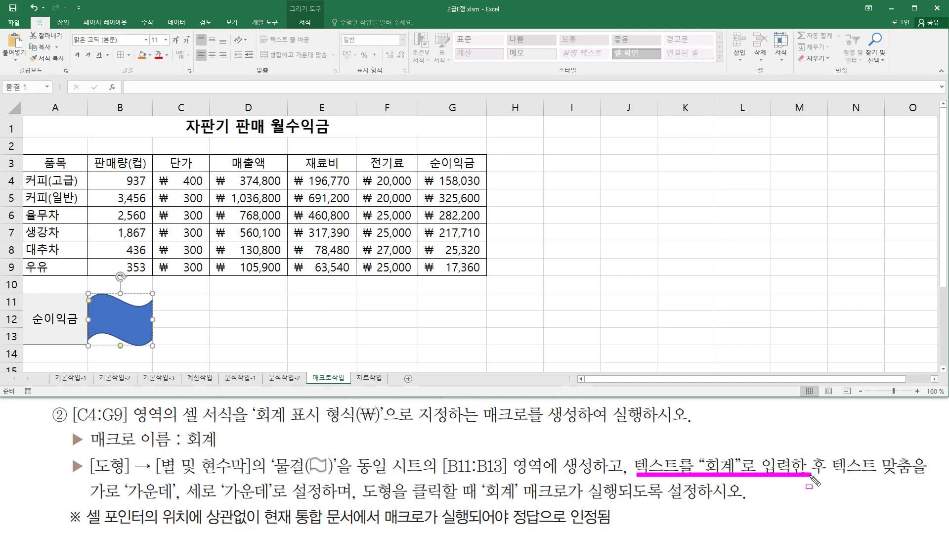
key(Escape)
click(238, 9)
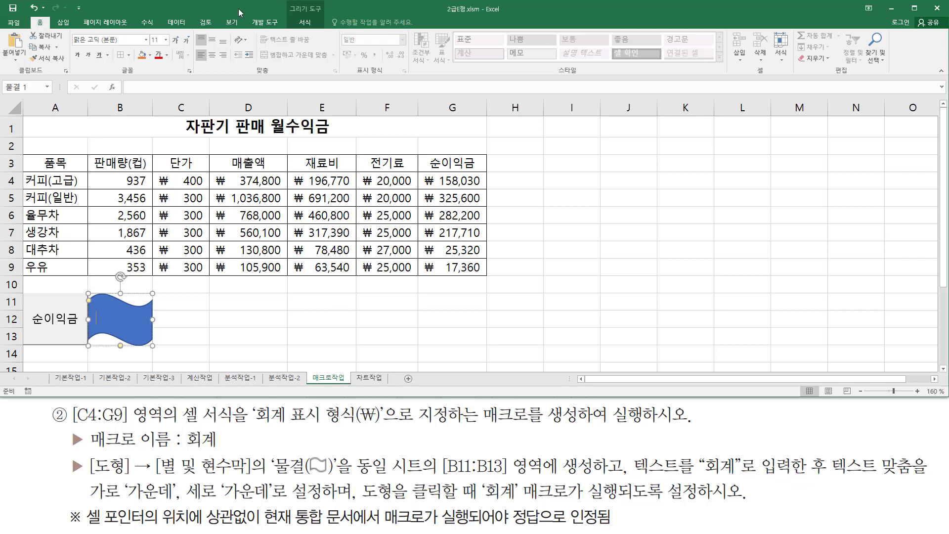
text(회계)
Center the wave shape's text both vertically and horizontally, and deselect the shape.
mouse_move(693, 478)
mouse_down()
mouse_move(931, 486)
mouse_move(919, 486)
mouse_up()
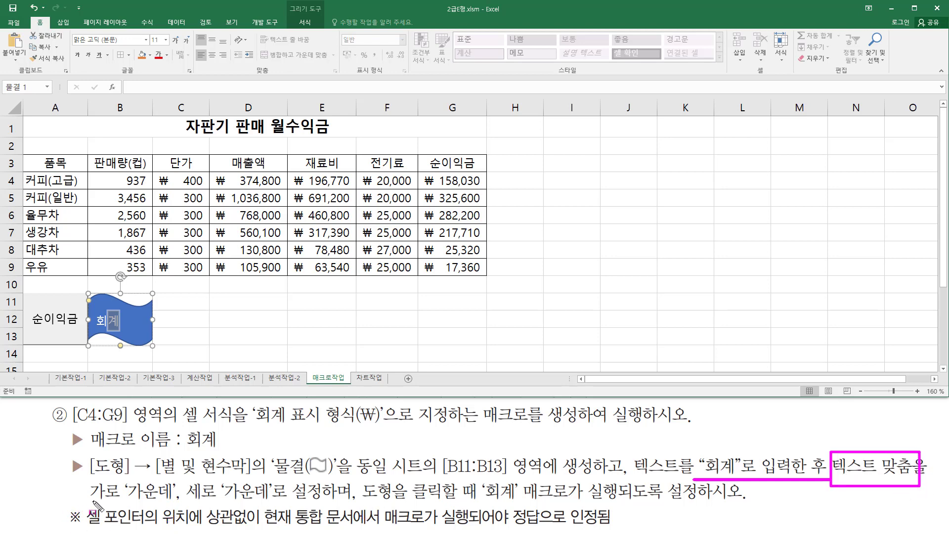
drag(87, 503, 288, 505)
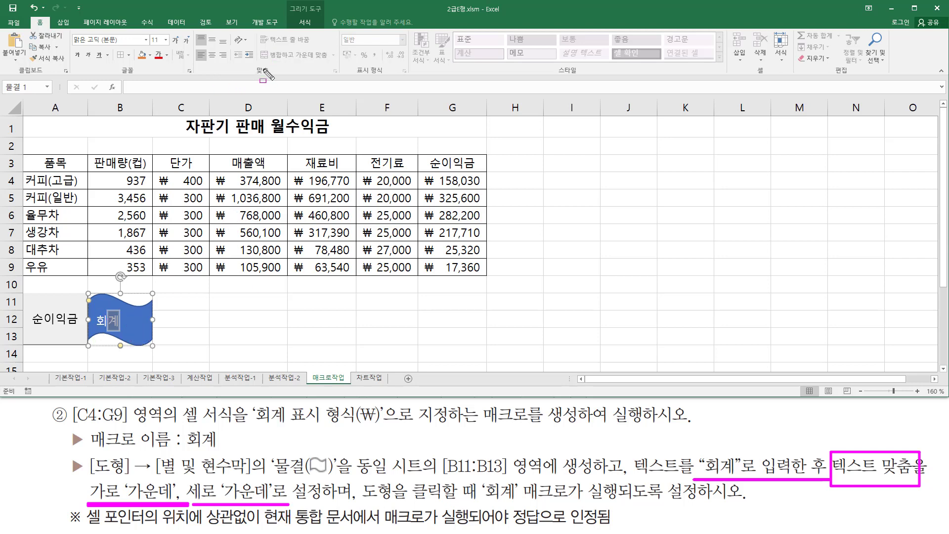
mouse_move(269, 74)
mouse_down()
mouse_move(253, 66)
mouse_move(273, 77)
mouse_up()
drag(209, 32, 221, 66)
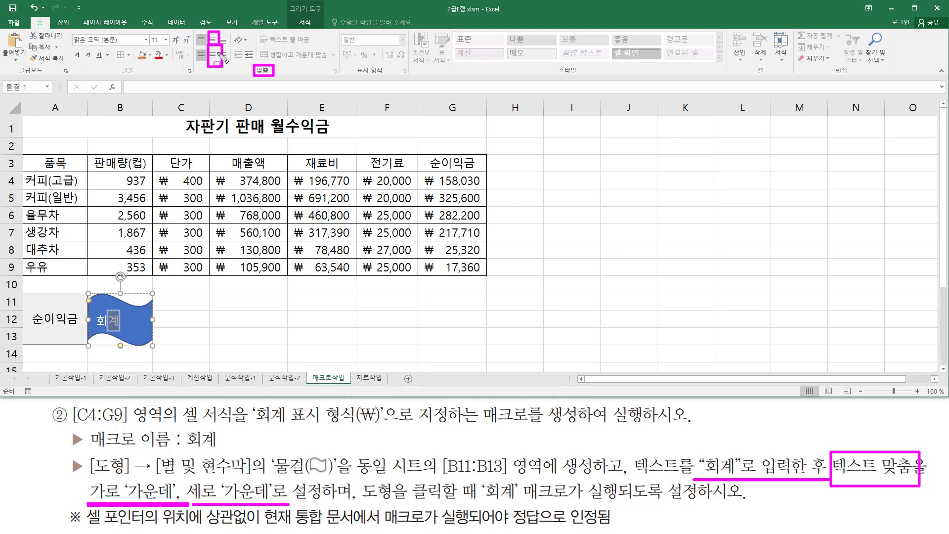
key(Escape)
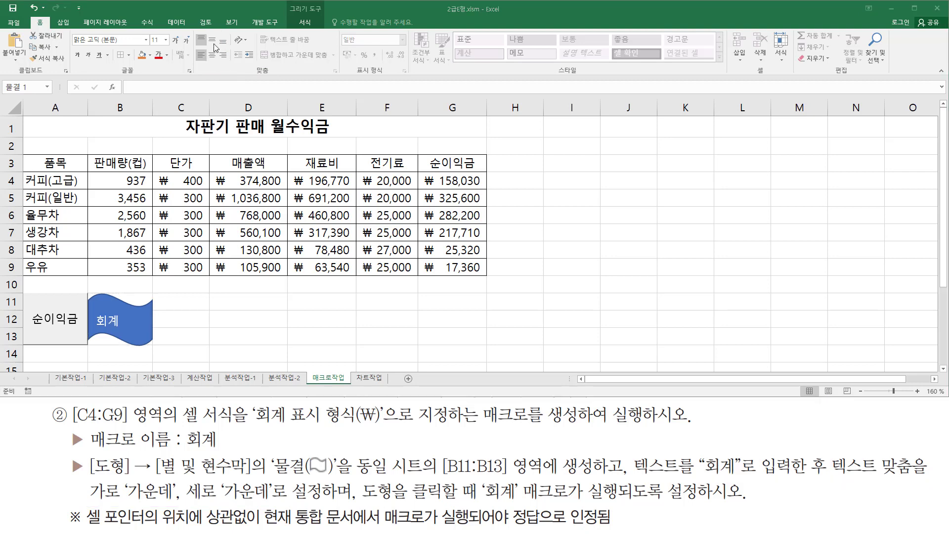
click(214, 41)
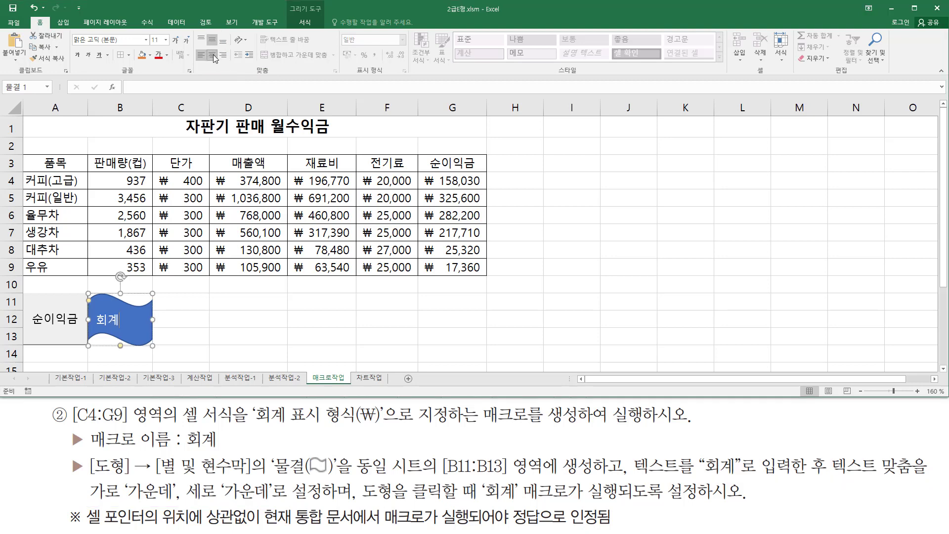
click(213, 54)
click(434, 320)
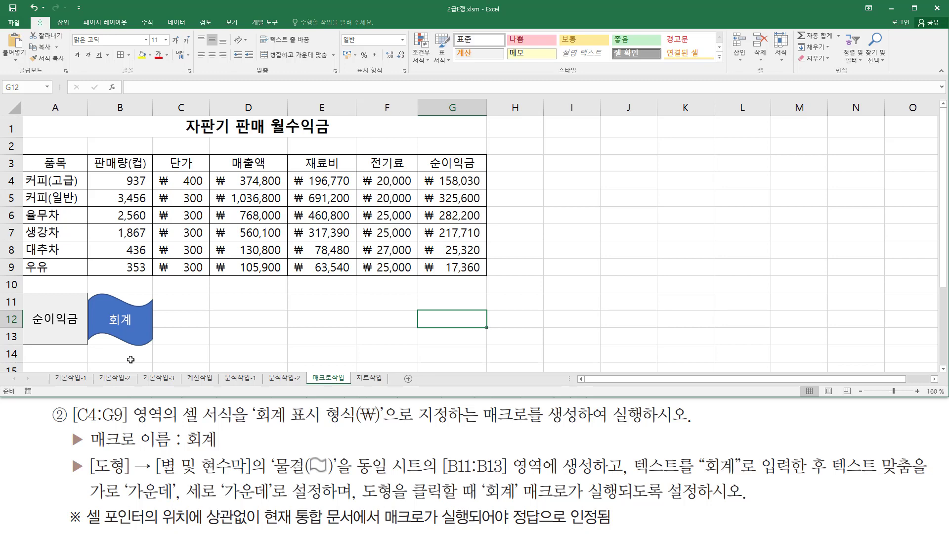
Clear the net profit results in G4:G9 and deselect the range.
drag(88, 530, 628, 529)
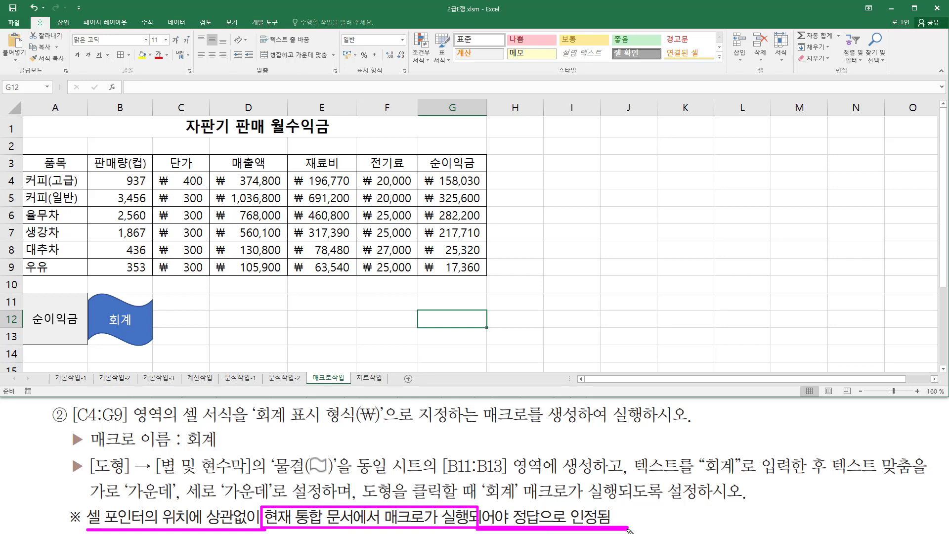
key(Escape)
drag(442, 186, 467, 269)
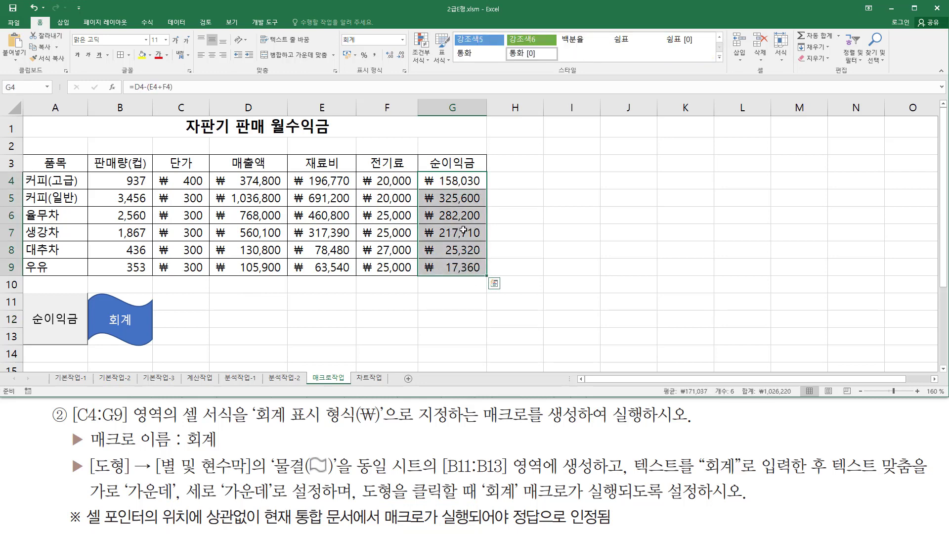
key(Delete)
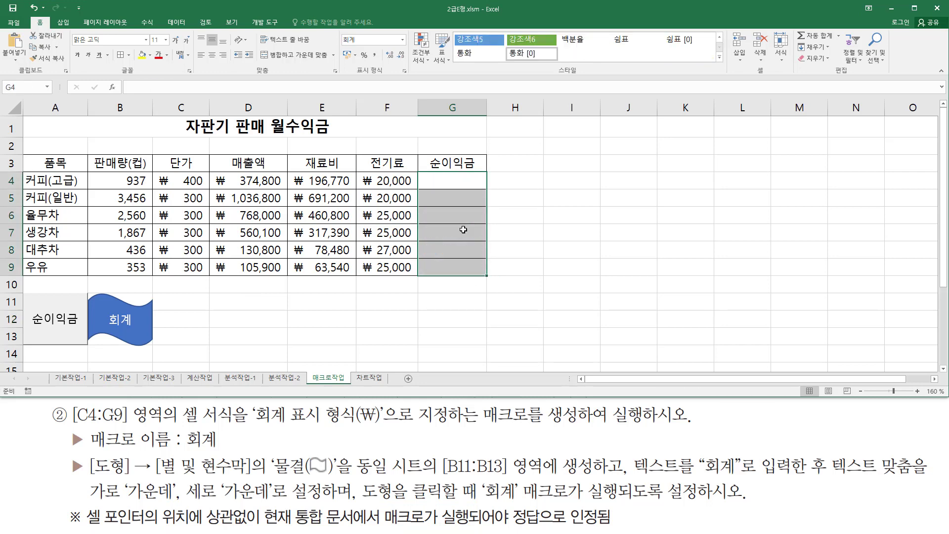
click(395, 317)
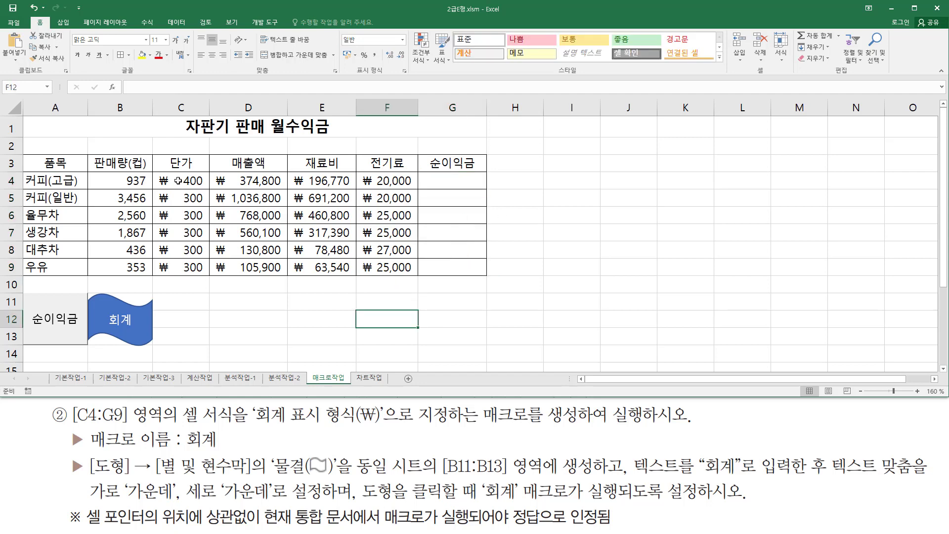
Reset the number format of C4:G9 to 일반 and deselect the range.
click(177, 181)
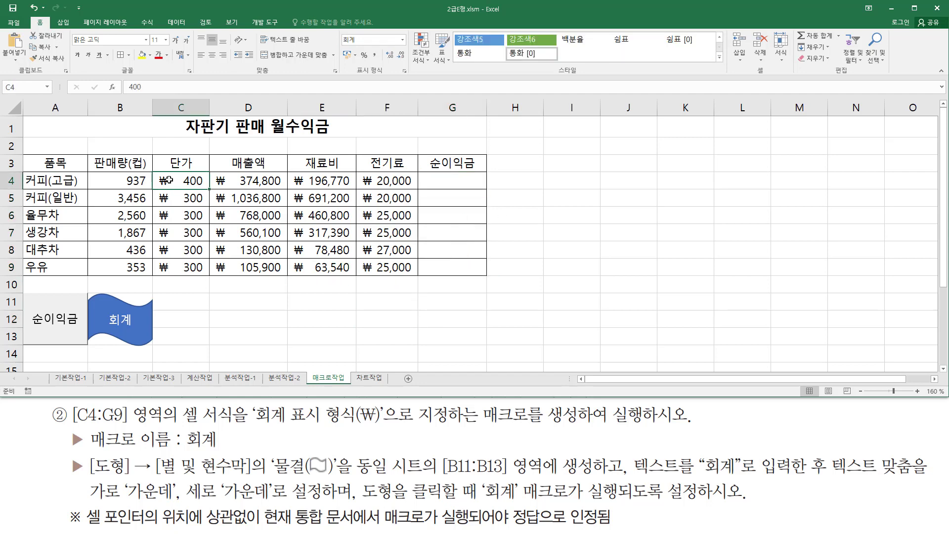
drag(169, 180, 436, 269)
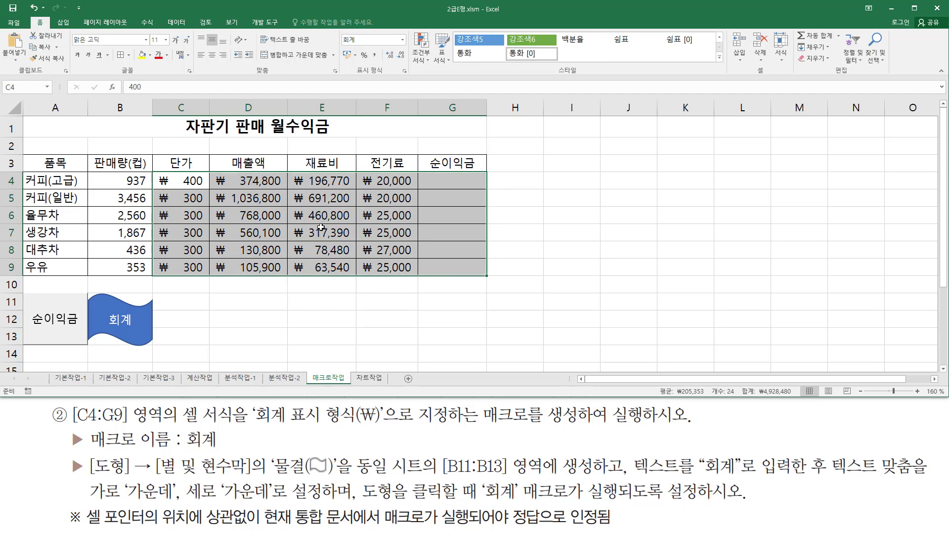
key(ctrl+shift+d)
drag(357, 74, 385, 78)
drag(342, 33, 371, 46)
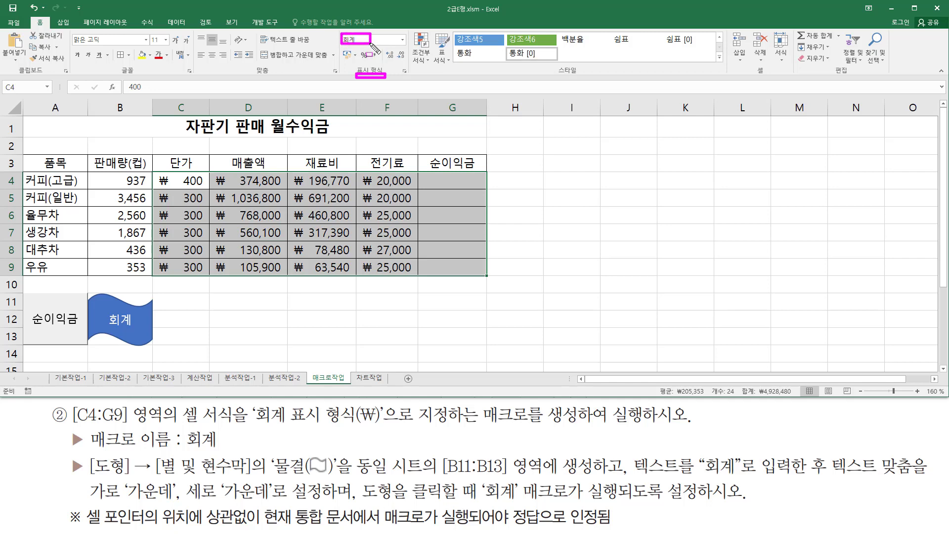
key(Escape)
click(404, 40)
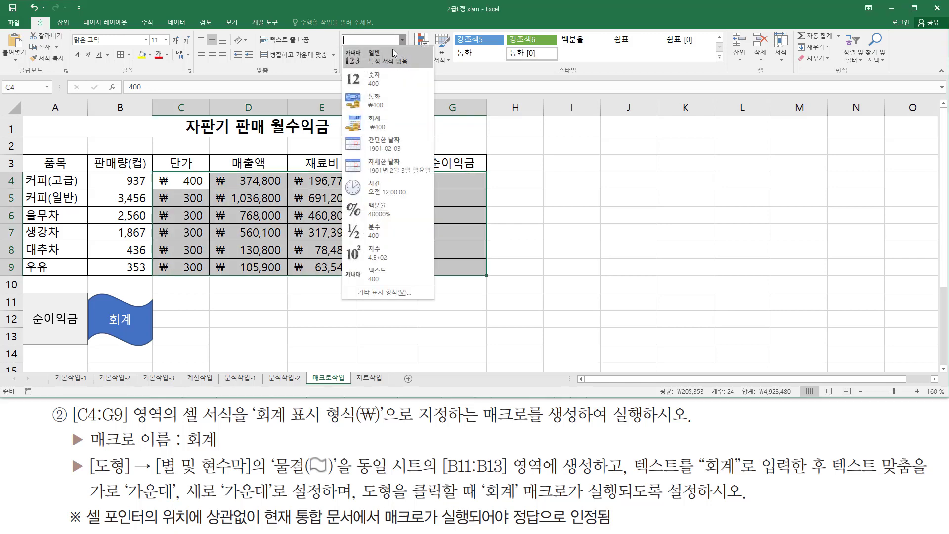
click(384, 58)
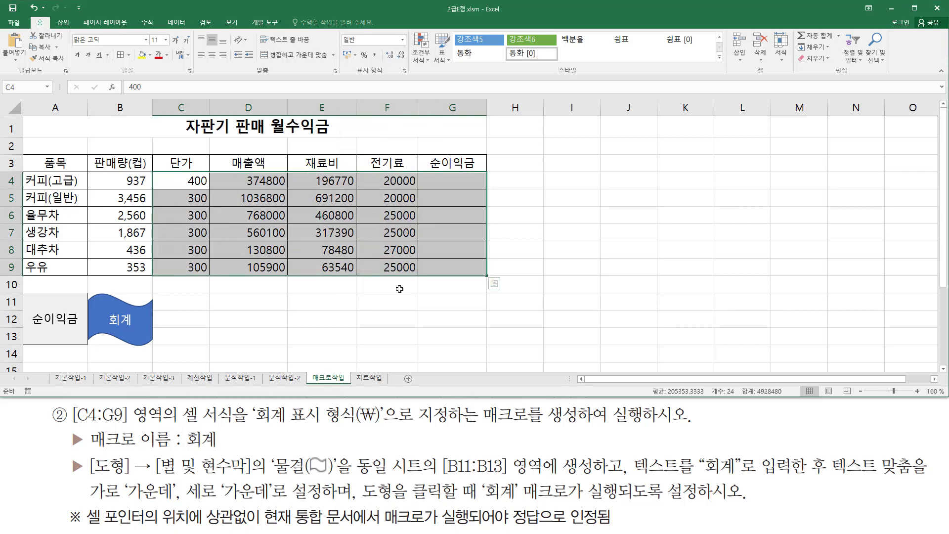
click(389, 304)
click(490, 303)
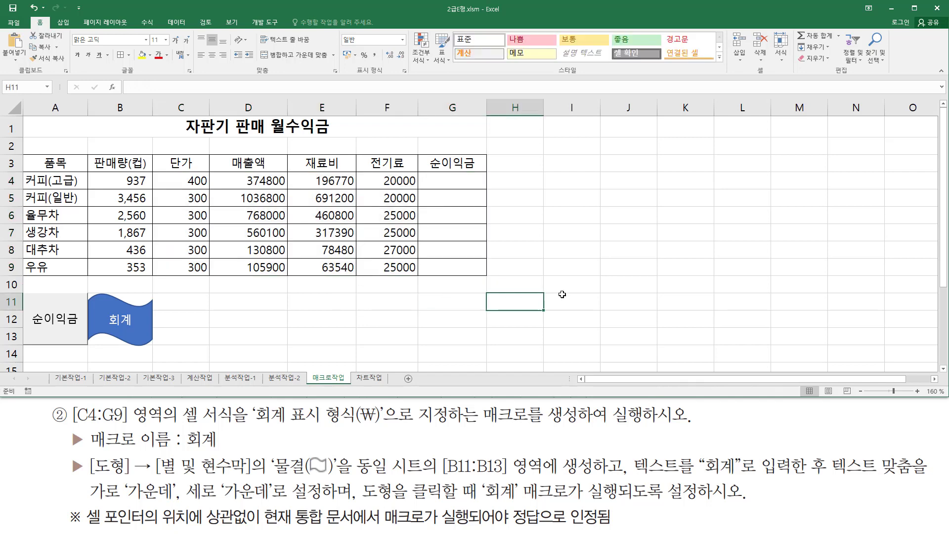
Run the 순이익금 macro from its button with an unrelated cell selected to fill the net profit column.
click(562, 296)
click(246, 348)
click(73, 163)
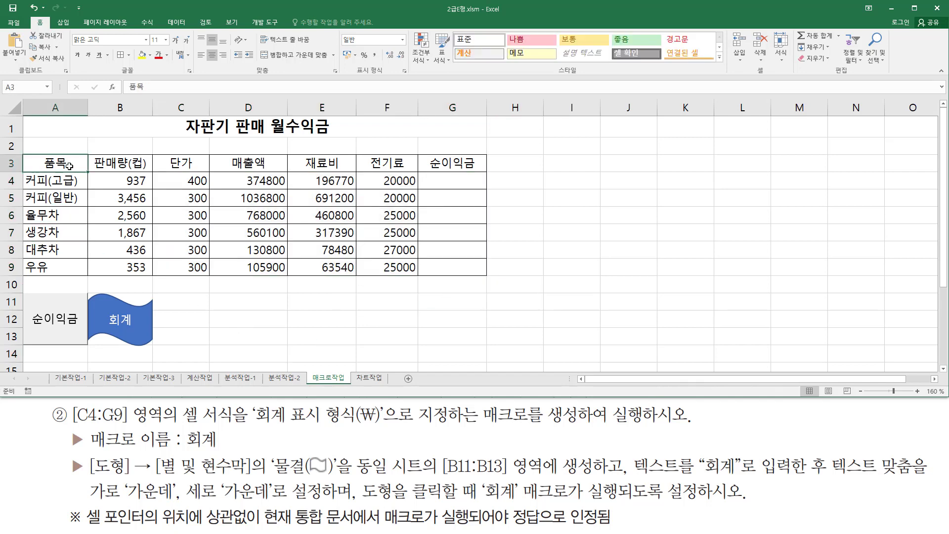
click(62, 322)
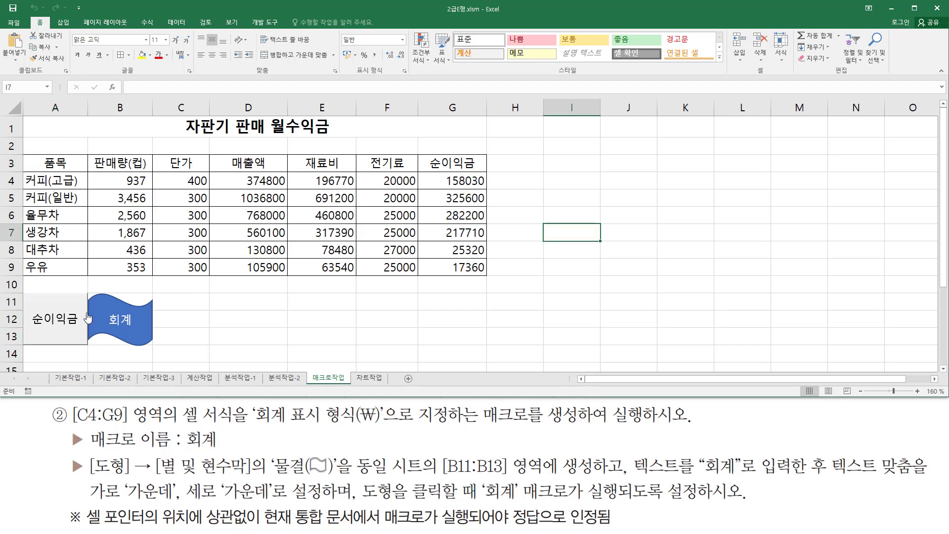
mouse_move(429, 169)
mouse_down()
mouse_move(441, 219)
mouse_move(499, 279)
mouse_up()
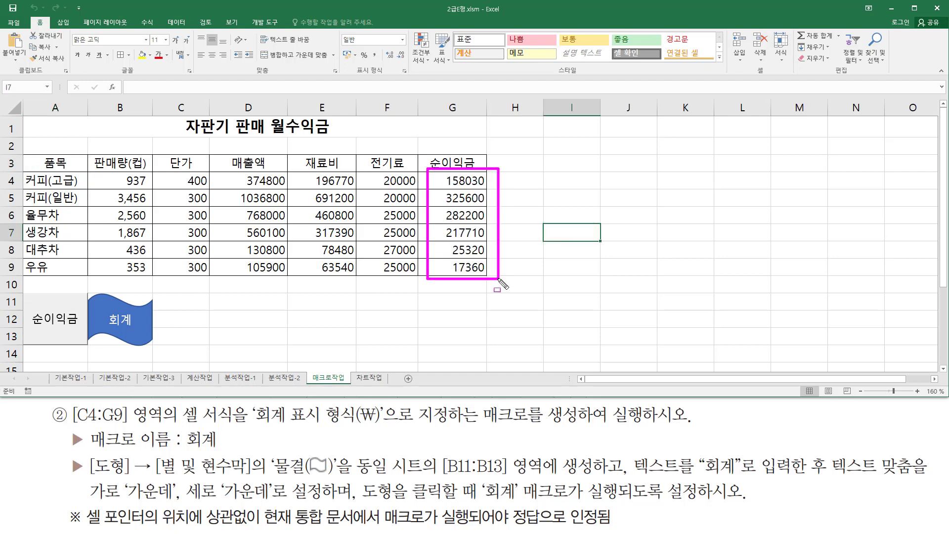
key(Escape)
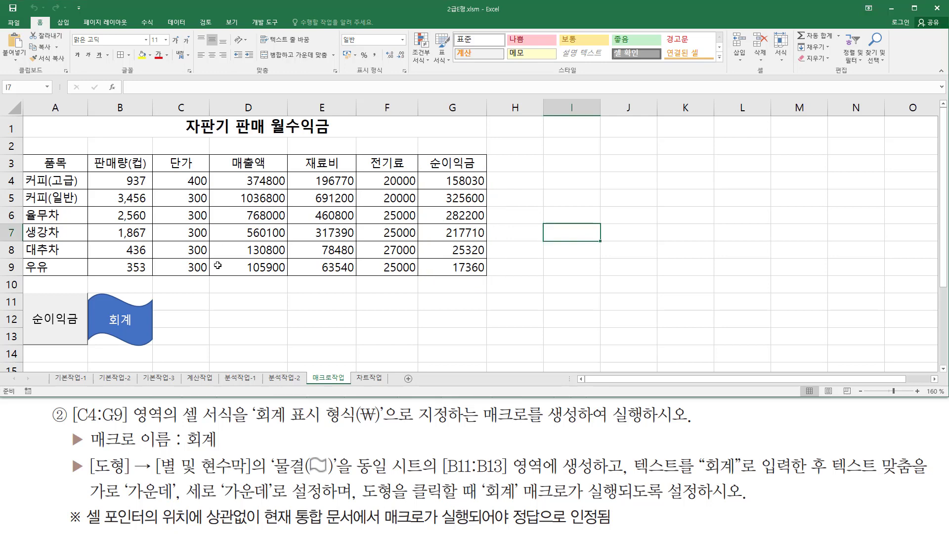
Run the 회계 macro from the wave shape with a cell outside C4:G9 selected, and select an empty cell.
click(218, 267)
drag(223, 332, 223, 314)
click(129, 127)
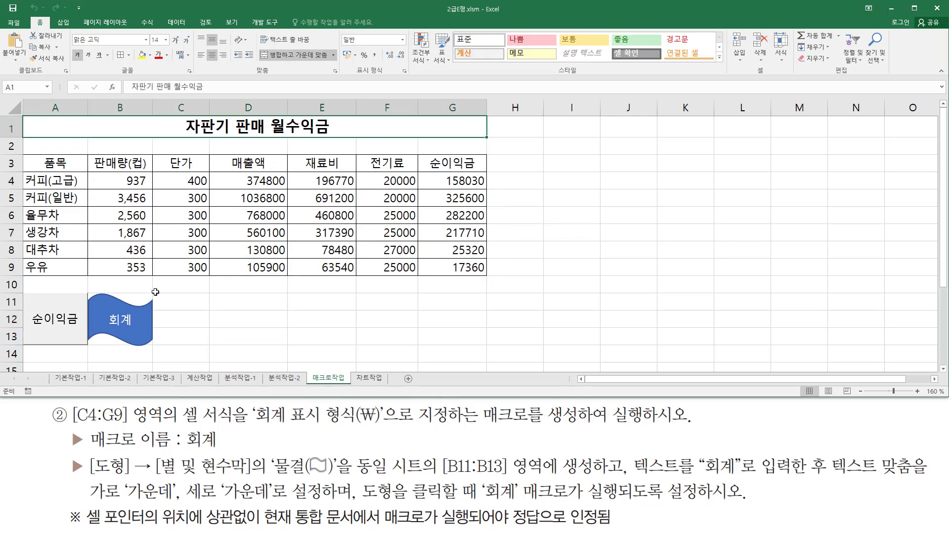
click(126, 322)
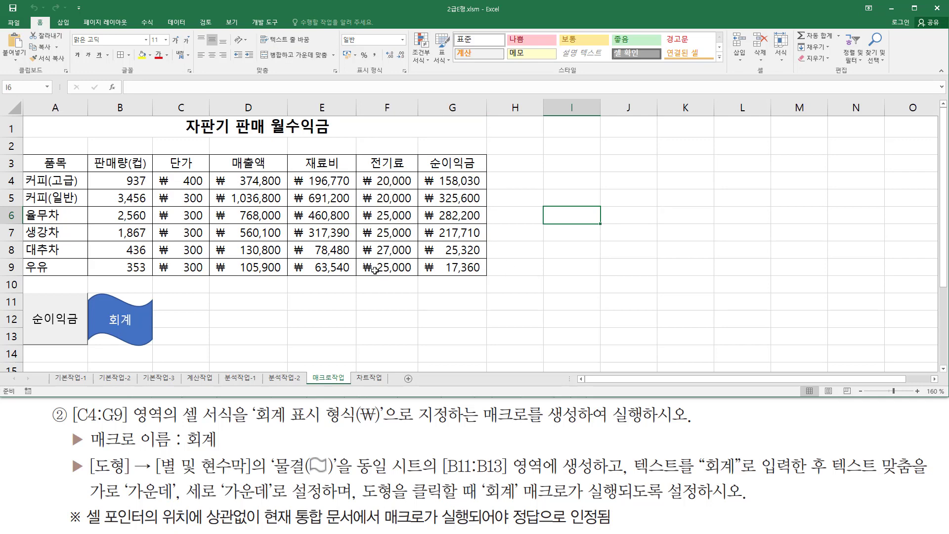
click(361, 314)
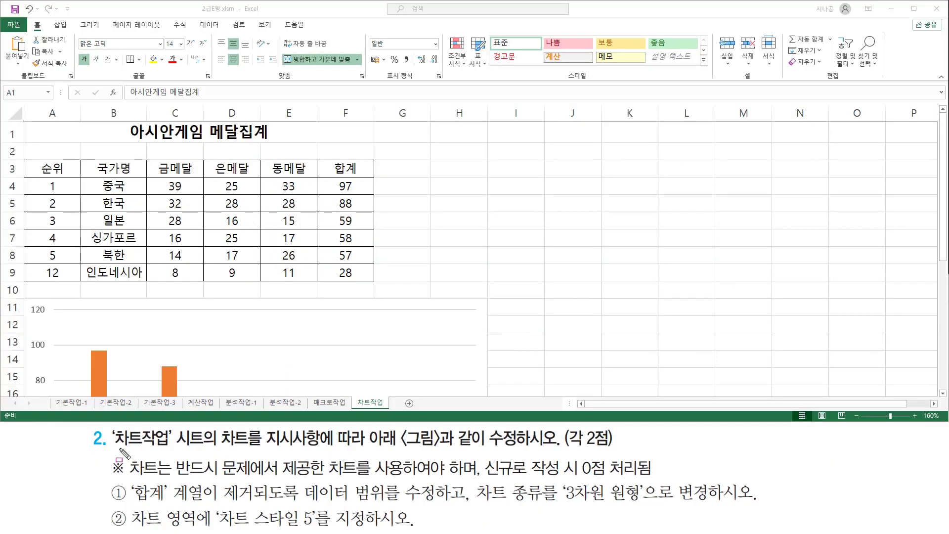
mouse_move(110, 425)
mouse_down()
mouse_move(110, 451)
mouse_move(518, 445)
mouse_up()
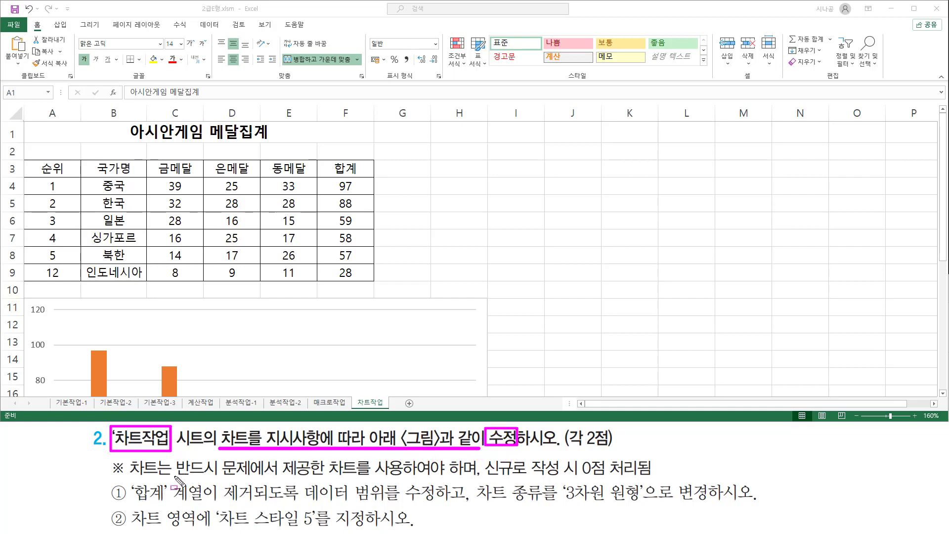
drag(175, 476, 408, 477)
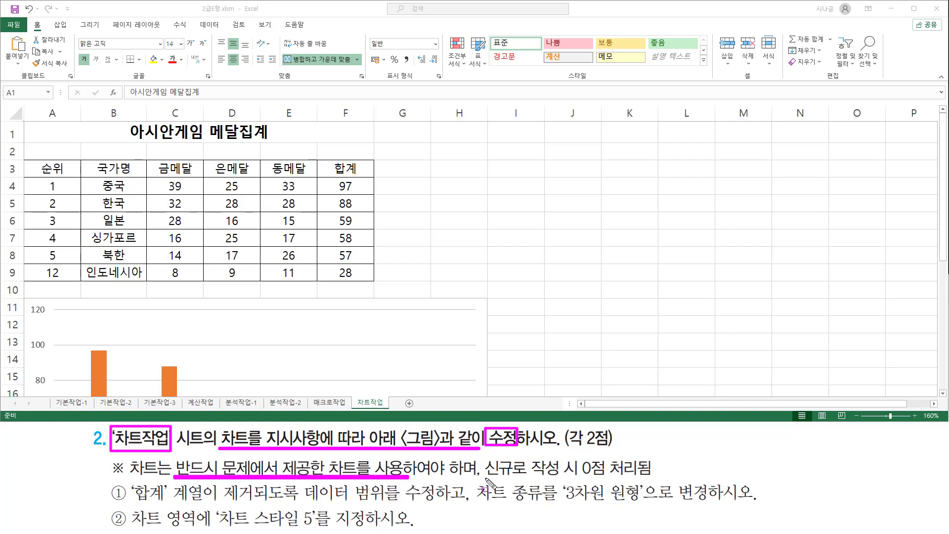
drag(484, 477, 661, 478)
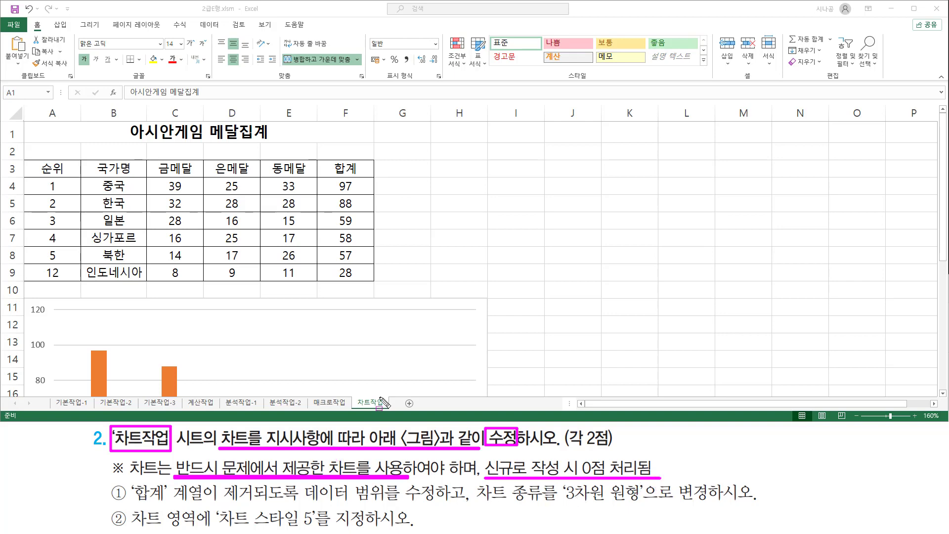
mouse_move(352, 396)
mouse_down()
mouse_move(361, 408)
mouse_move(393, 409)
mouse_up()
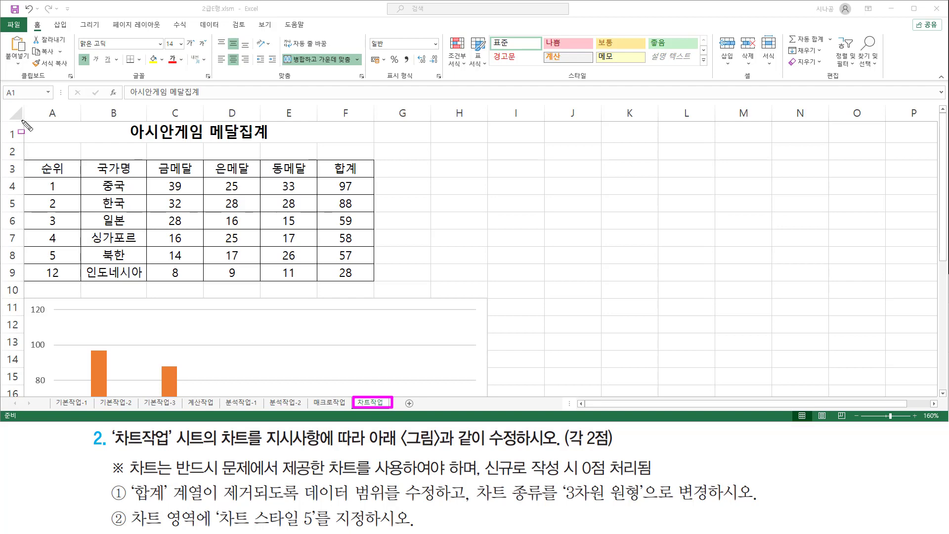
drag(23, 120, 163, 242)
drag(242, 257, 378, 282)
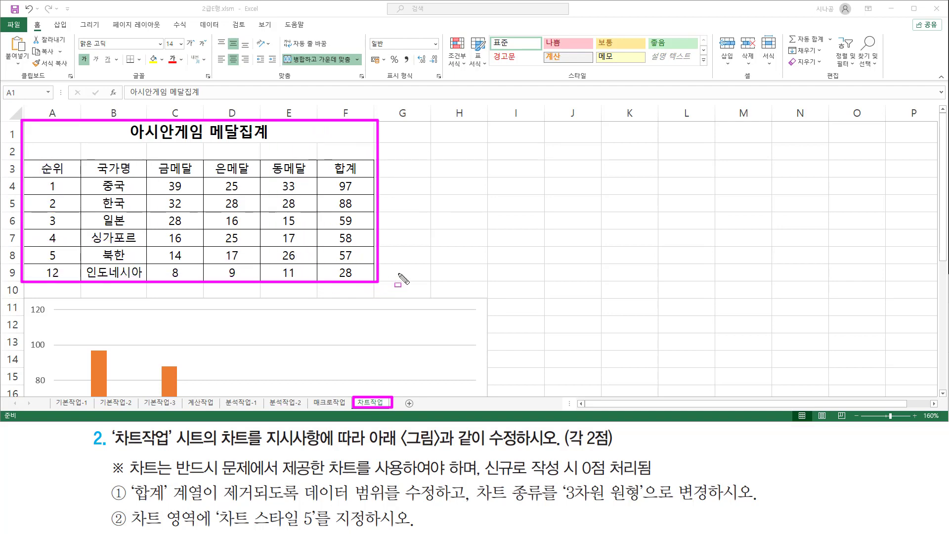
key(Escape)
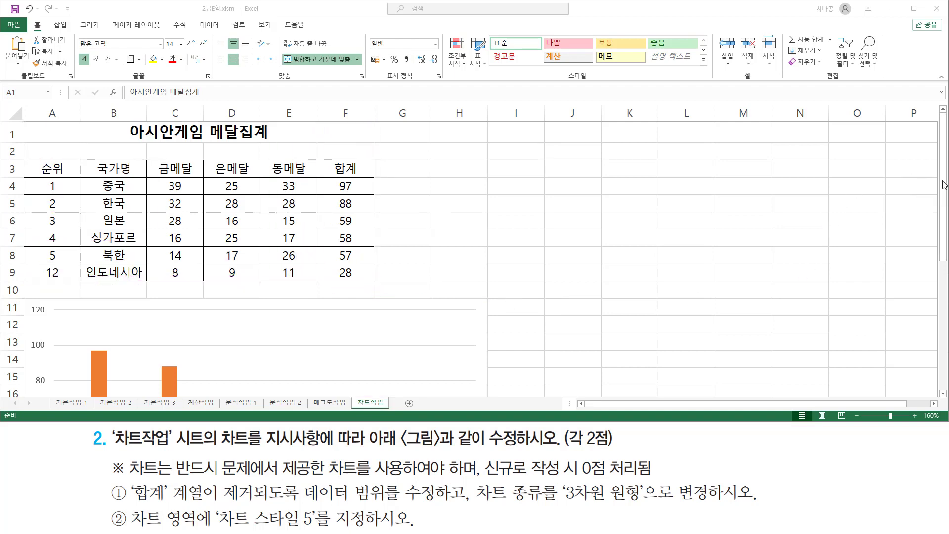
Remove the 합계 series from the medal column chart on the 차트작업 sheet.
drag(941, 188, 941, 271)
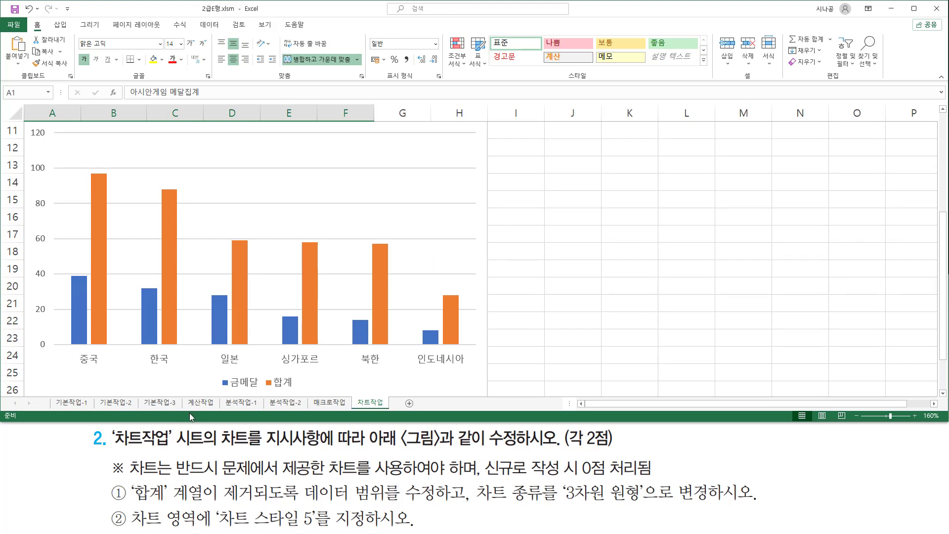
mouse_move(131, 481)
mouse_down()
mouse_move(143, 508)
mouse_move(207, 507)
mouse_up()
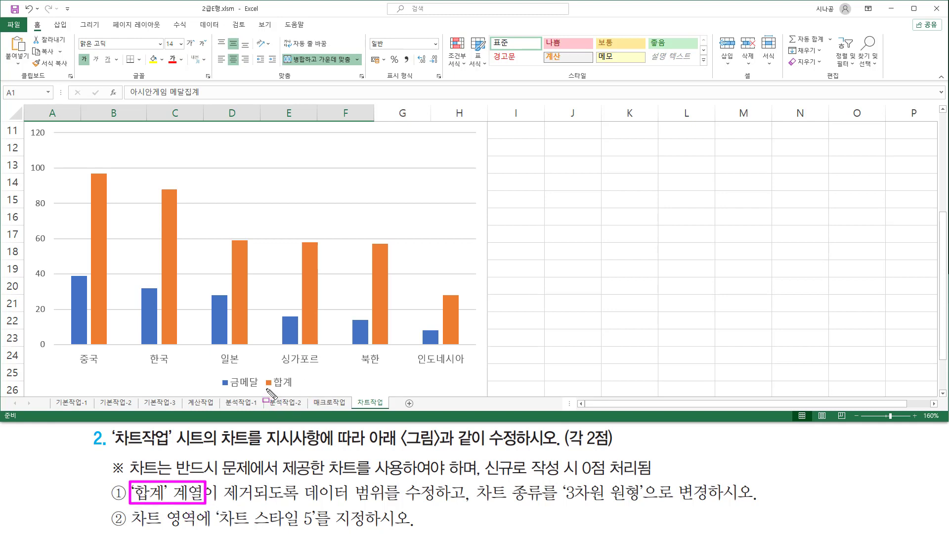
drag(266, 389, 296, 389)
drag(223, 501, 429, 502)
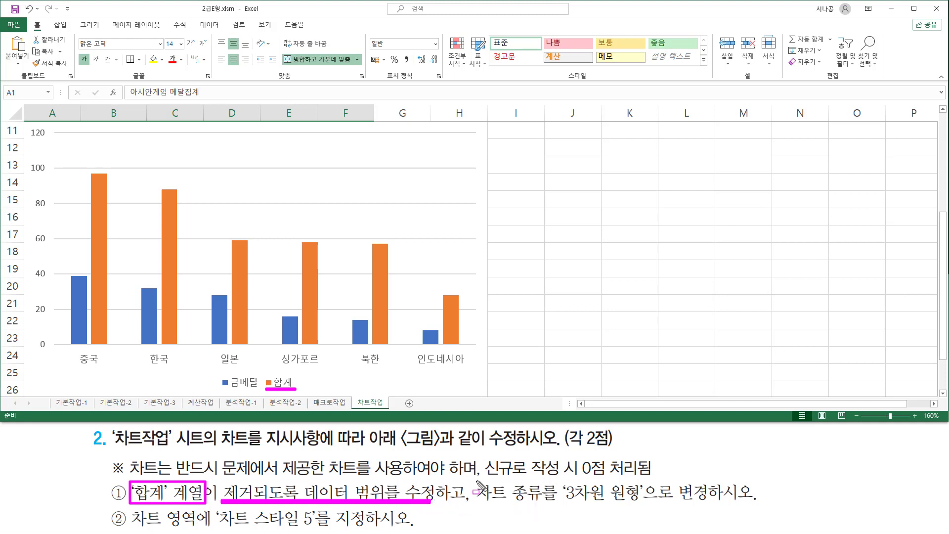
mouse_move(475, 479)
mouse_down()
mouse_move(494, 508)
mouse_move(641, 504)
mouse_up()
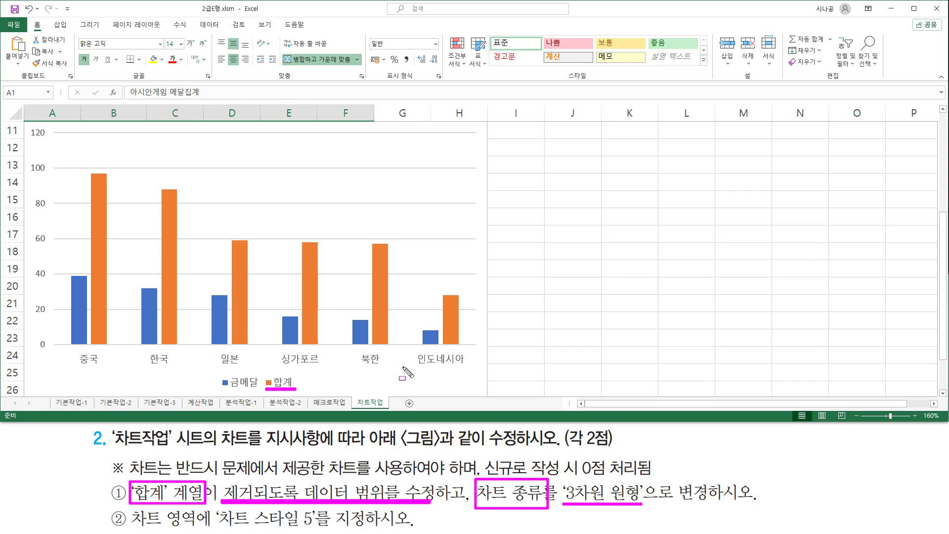
key(Escape)
key(ctrl+shift+d)
mouse_move(260, 374)
mouse_down()
mouse_move(272, 391)
mouse_move(298, 391)
mouse_up()
key(Escape)
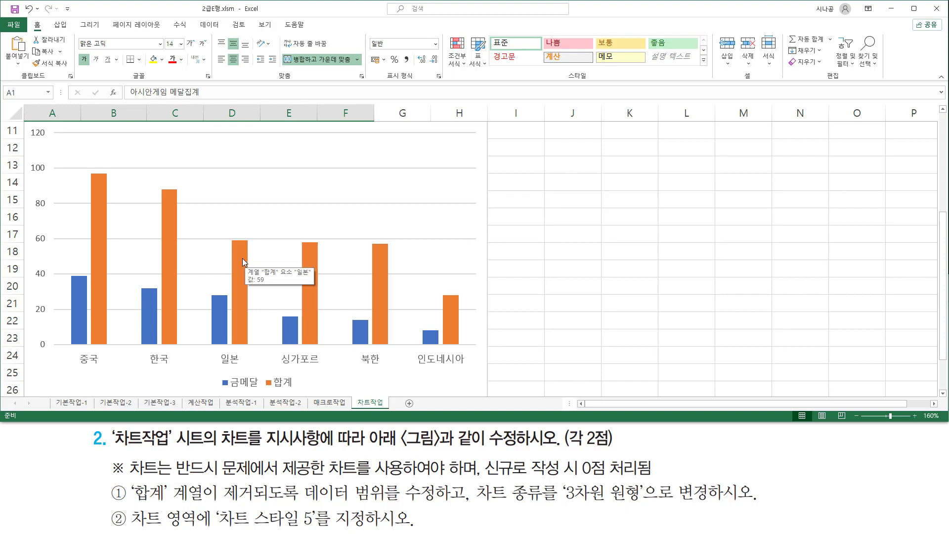
click(242, 258)
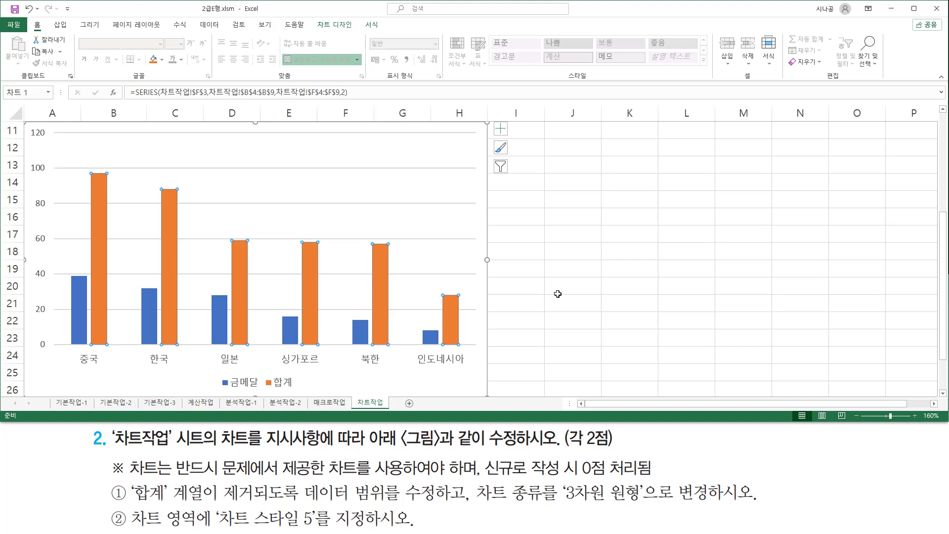
key(Delete)
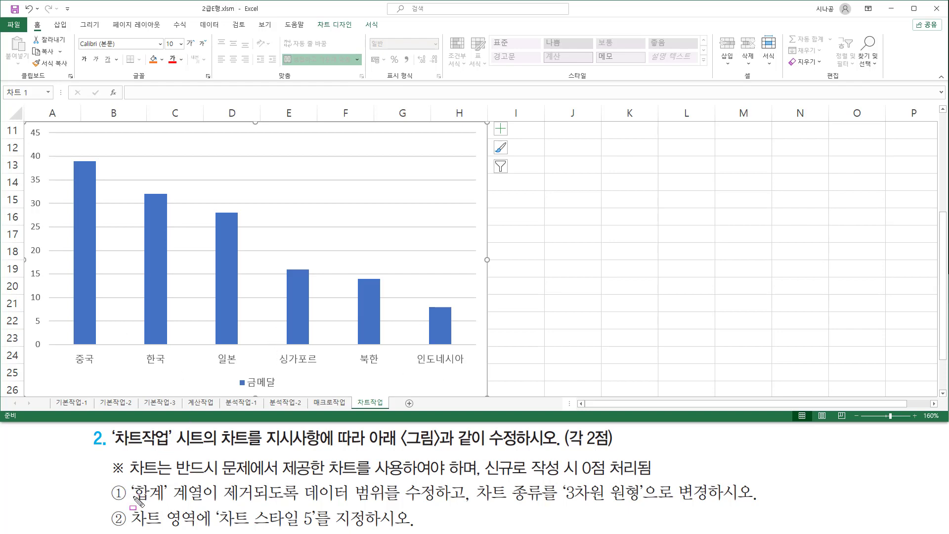
mouse_move(127, 479)
mouse_down()
mouse_move(204, 506)
mouse_move(276, 505)
mouse_up()
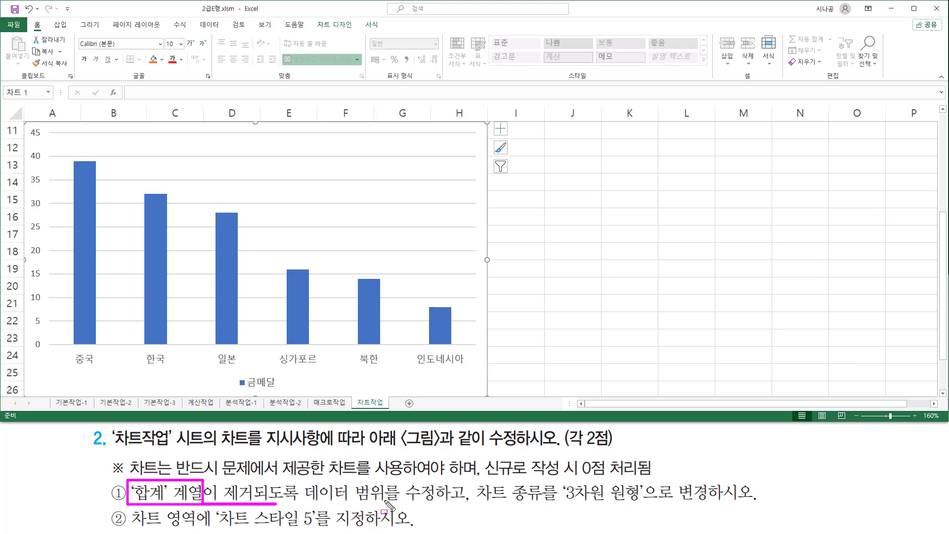
mouse_move(469, 477)
mouse_down()
mouse_move(471, 512)
mouse_move(546, 503)
mouse_up()
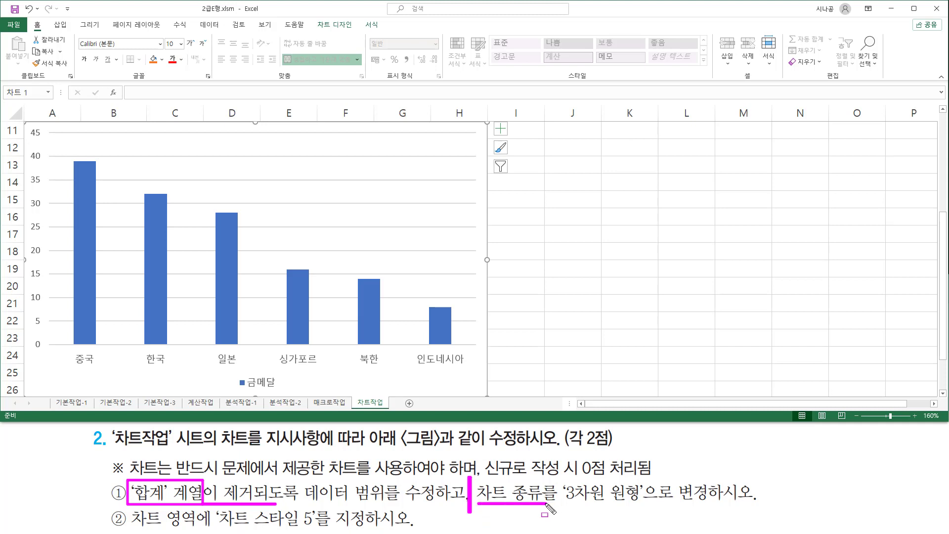
key(e)
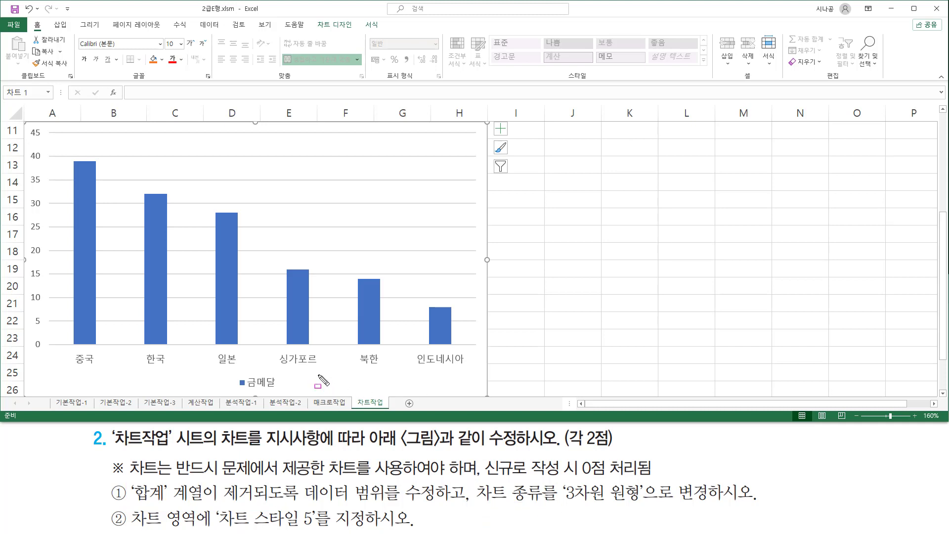
drag(318, 375, 431, 392)
drag(62, 374, 204, 392)
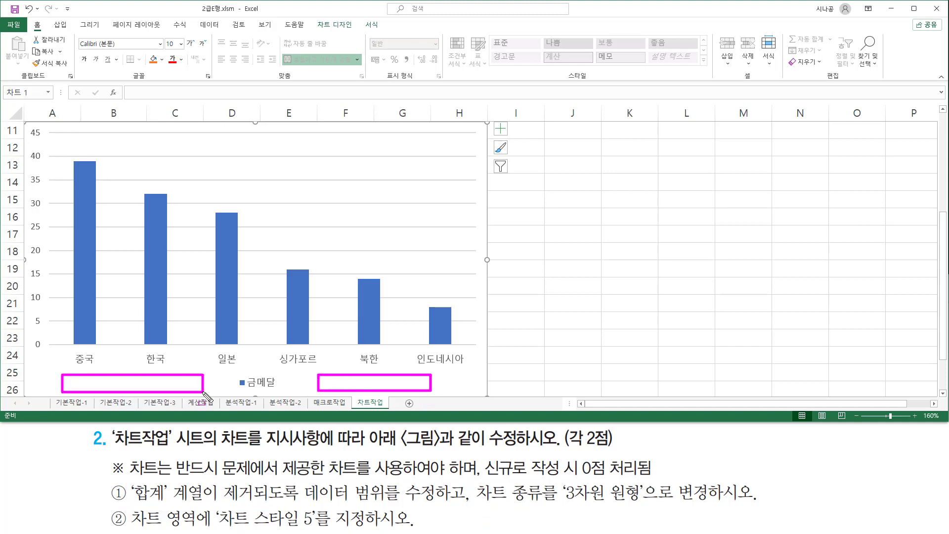
key(Escape)
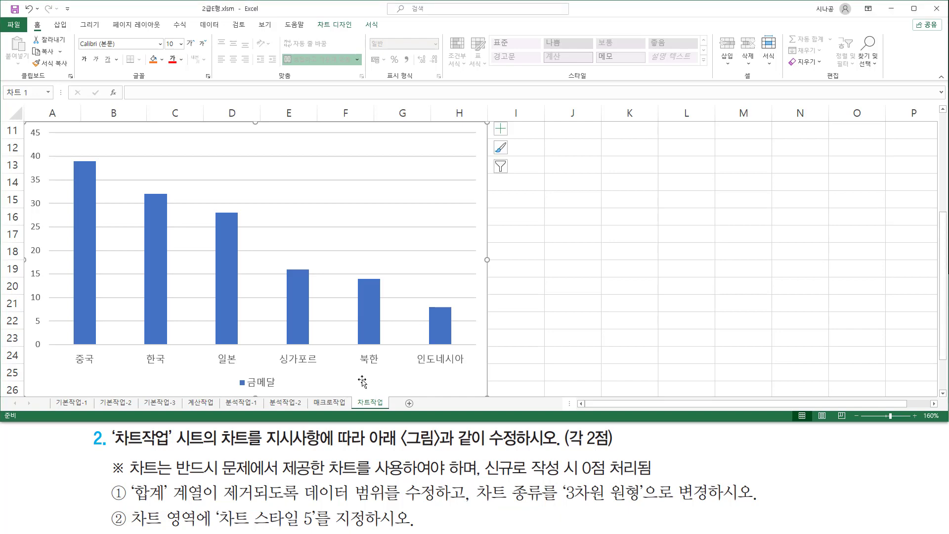
key(ctrl+2)
drag(314, 17, 355, 32)
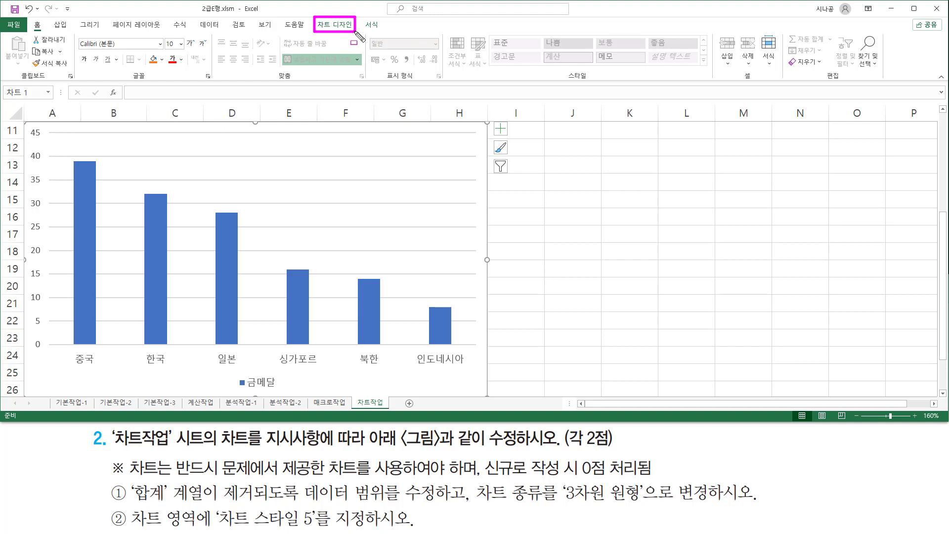
key(Escape)
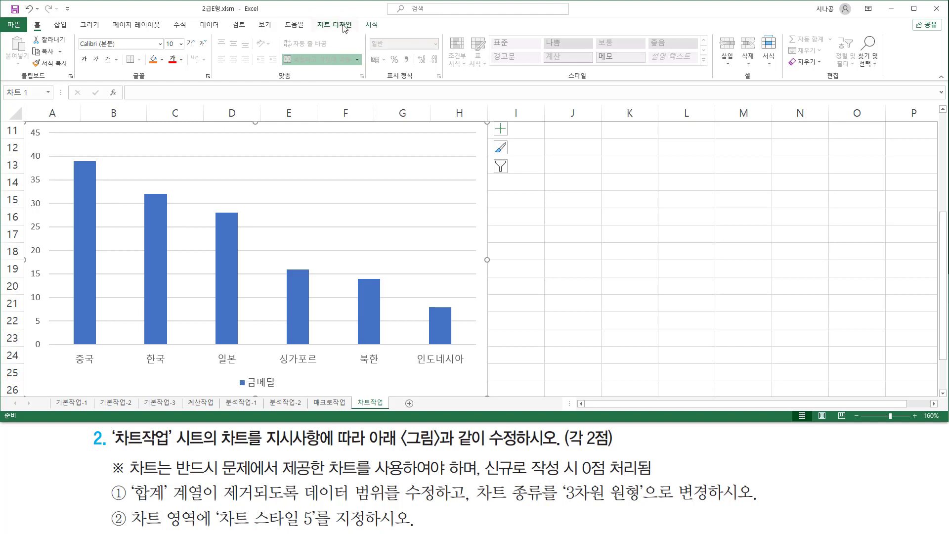
Change the gold medal column chart on the 차트작업 sheet to the 3차원 원형 chart type.
click(345, 25)
drag(513, 80, 540, 80)
drag(508, 35, 542, 70)
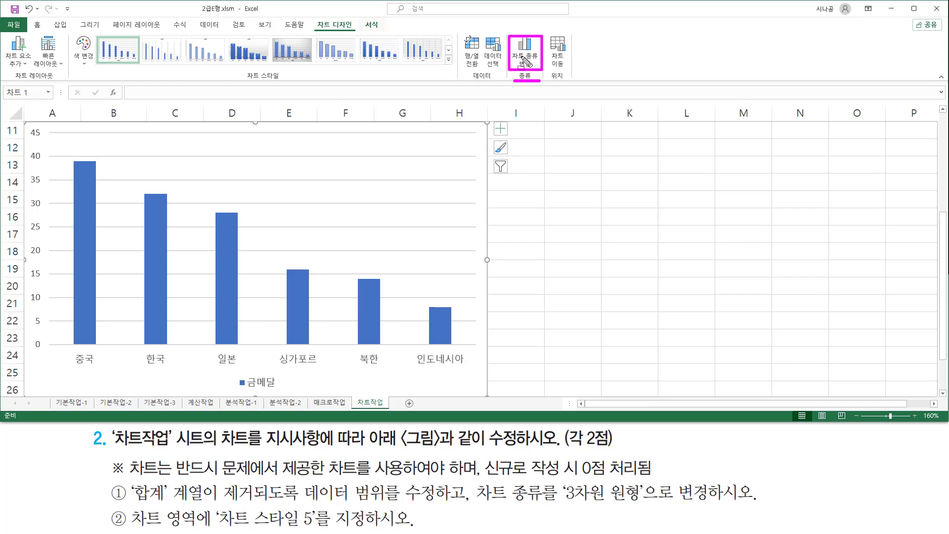
key(Escape)
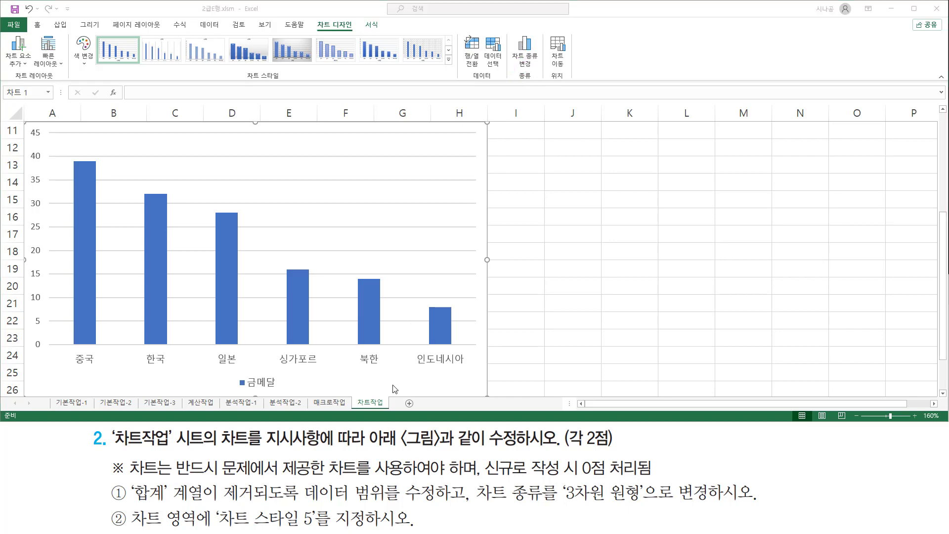
click(390, 385)
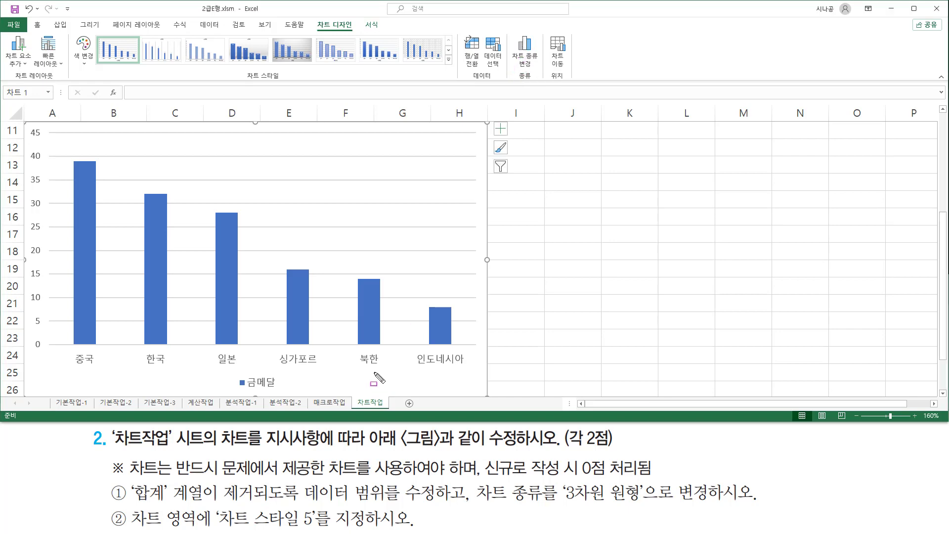
drag(374, 372, 449, 384)
key(Escape)
click(408, 382)
right_click(408, 381)
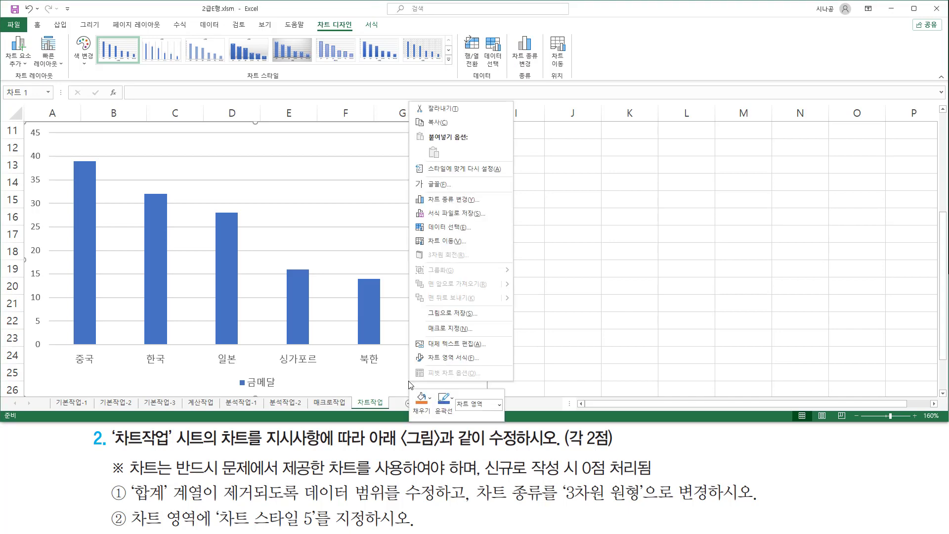
click(453, 200)
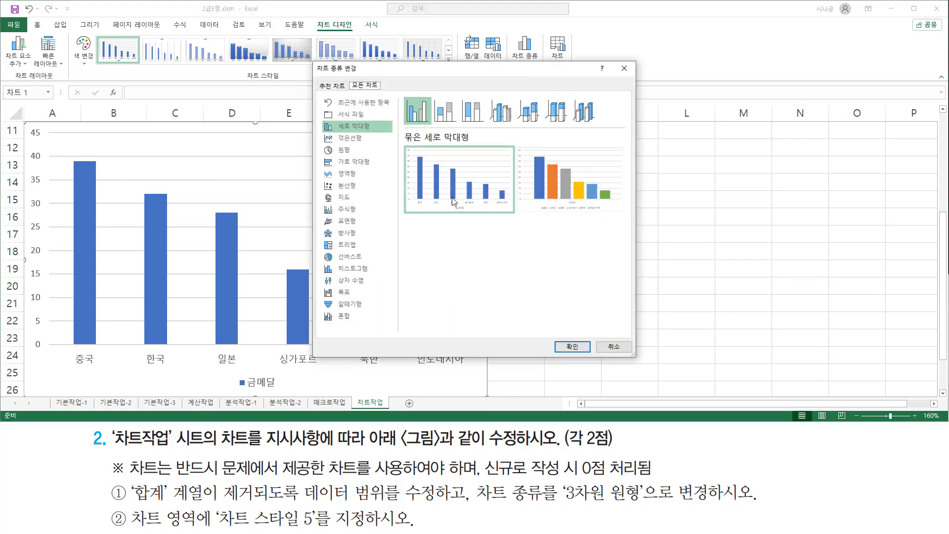
mouse_move(314, 59)
mouse_down()
mouse_move(376, 292)
mouse_move(643, 365)
mouse_up()
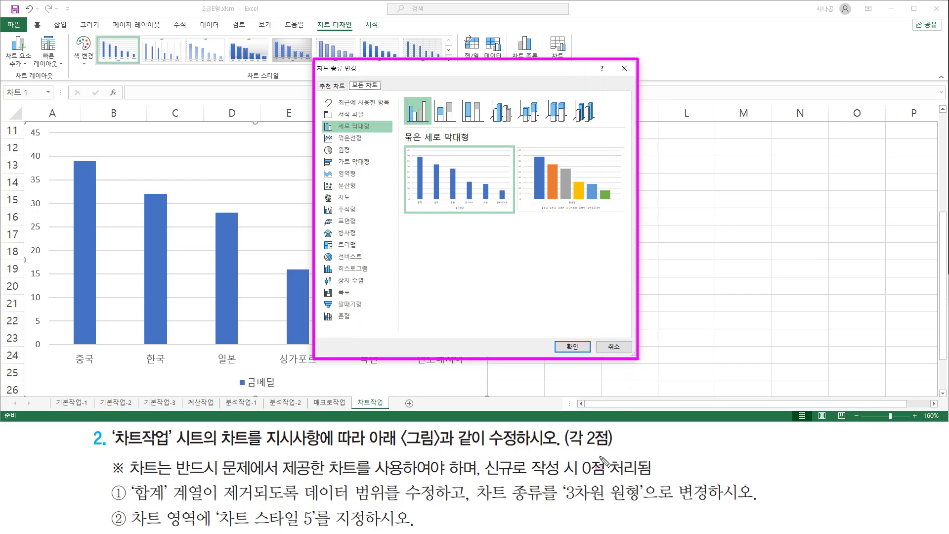
mouse_move(562, 480)
mouse_down()
mouse_move(576, 508)
mouse_move(644, 508)
mouse_up()
mouse_move(322, 142)
mouse_down()
mouse_move(339, 157)
mouse_move(369, 157)
mouse_up()
click(348, 151)
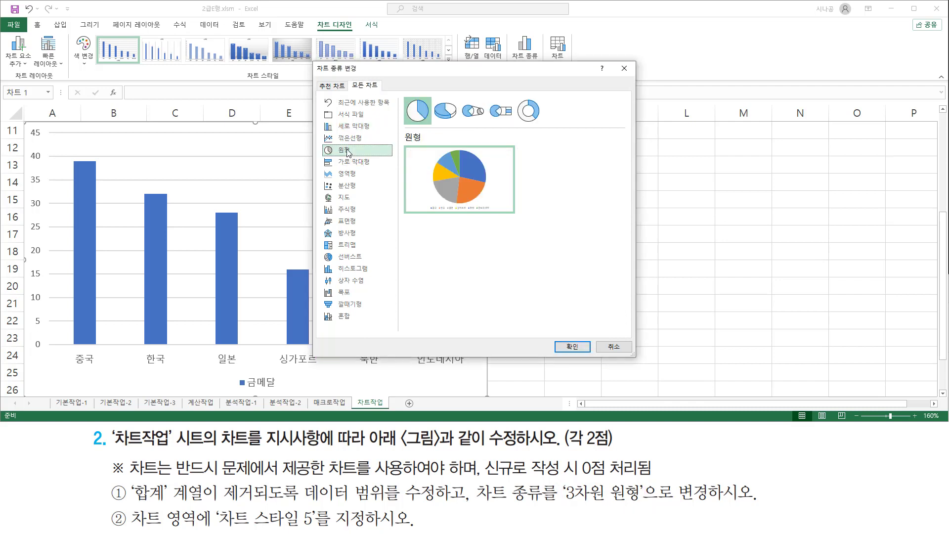
click(445, 118)
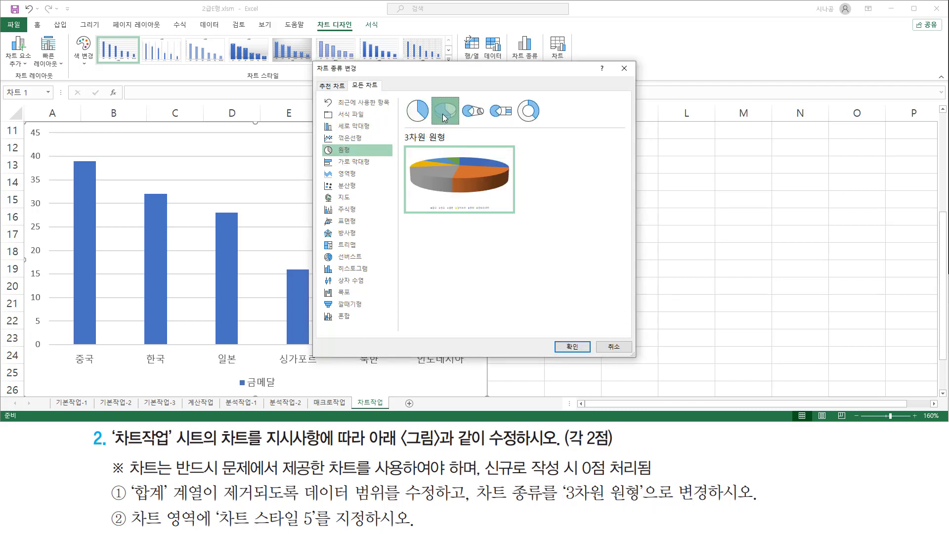
mouse_move(432, 95)
mouse_down()
mouse_move(456, 121)
mouse_move(450, 145)
mouse_up()
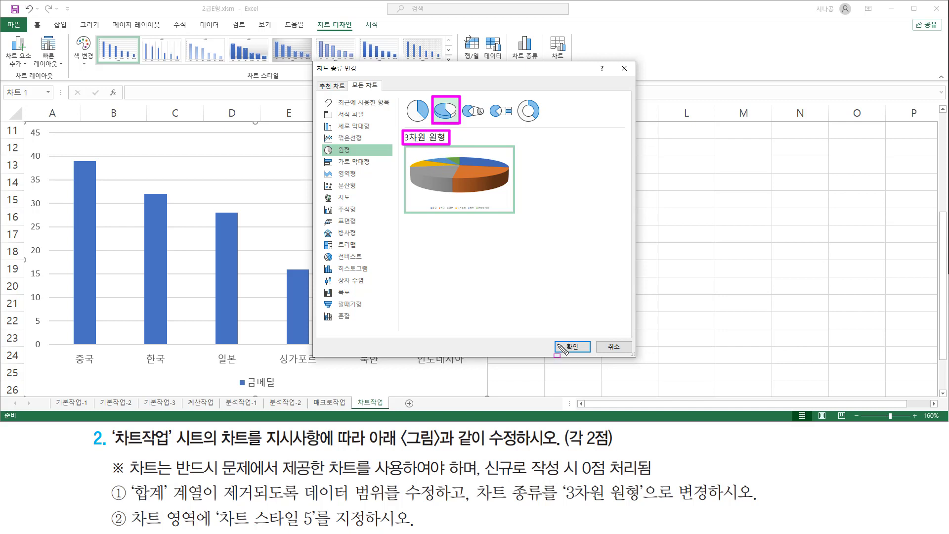
drag(553, 334, 588, 359)
key(Escape)
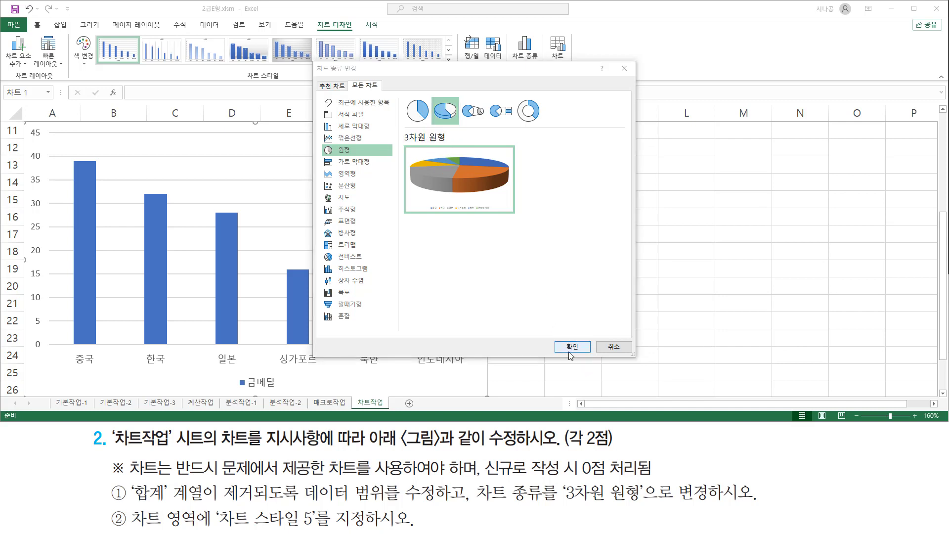
click(572, 348)
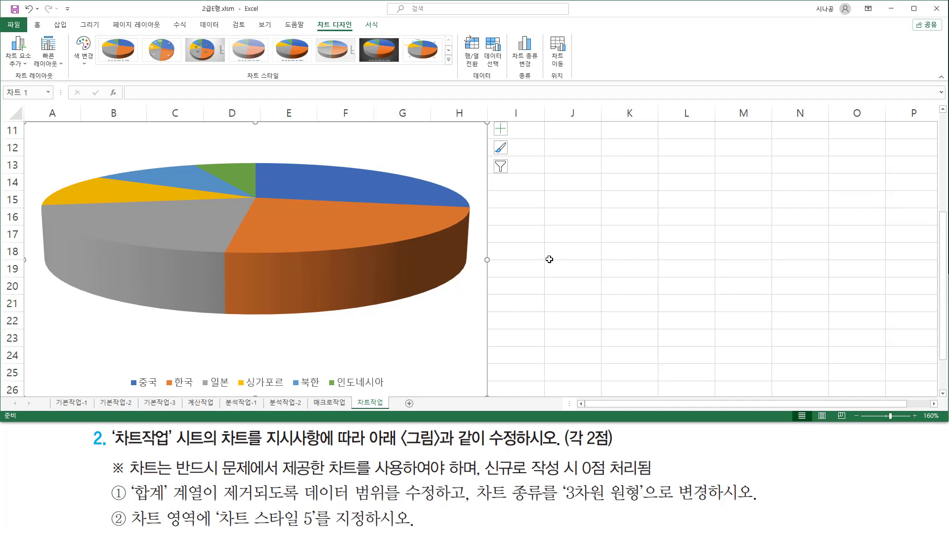
Apply 차트 스타일 5 (스타일 5) to the 3차원 원형 chart.
mouse_move(129, 506)
mouse_down()
mouse_move(204, 530)
mouse_move(313, 529)
mouse_up()
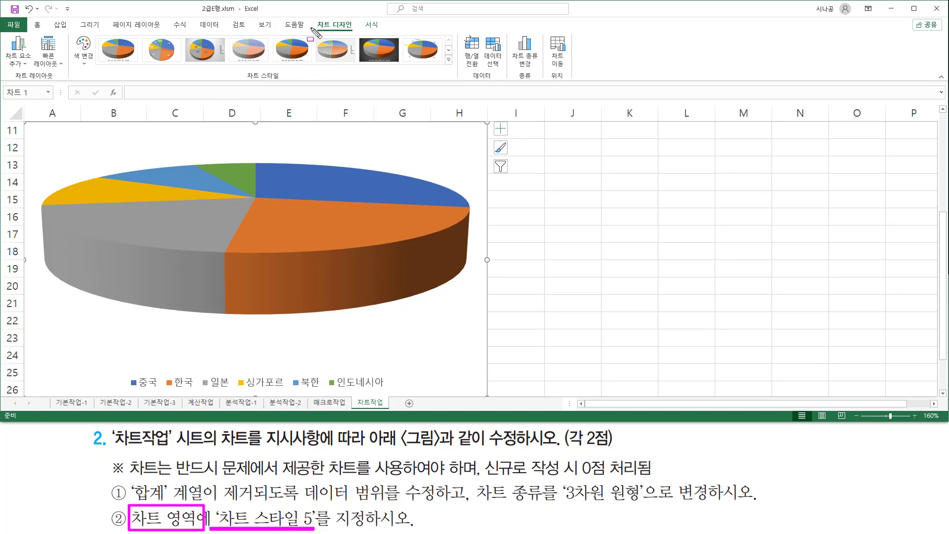
drag(347, 32, 356, 33)
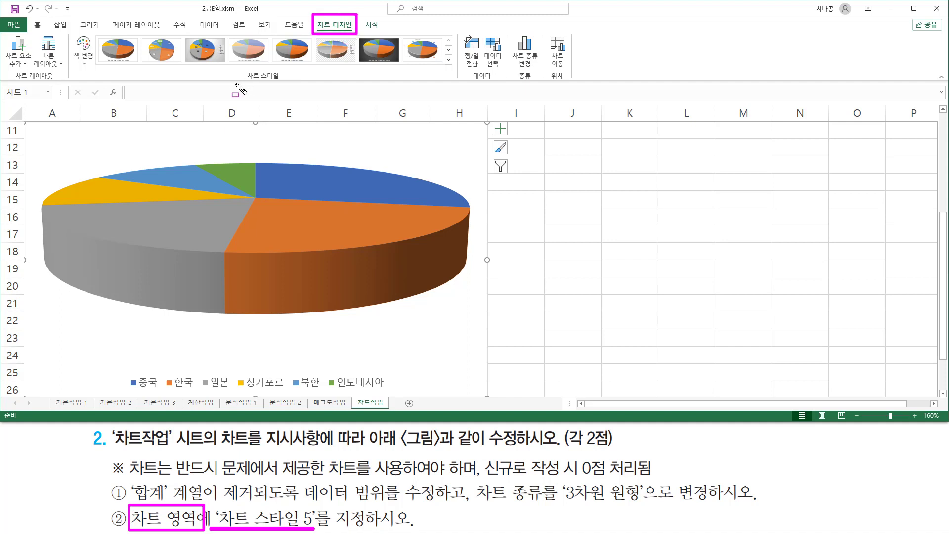
drag(243, 82, 291, 82)
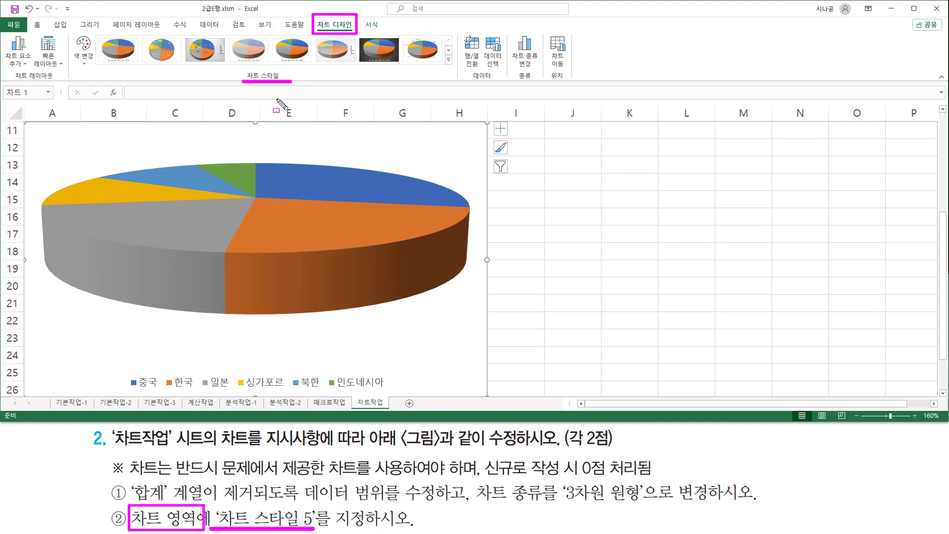
mouse_move(94, 35)
mouse_down()
mouse_move(109, 67)
mouse_move(447, 67)
mouse_up()
key(Escape)
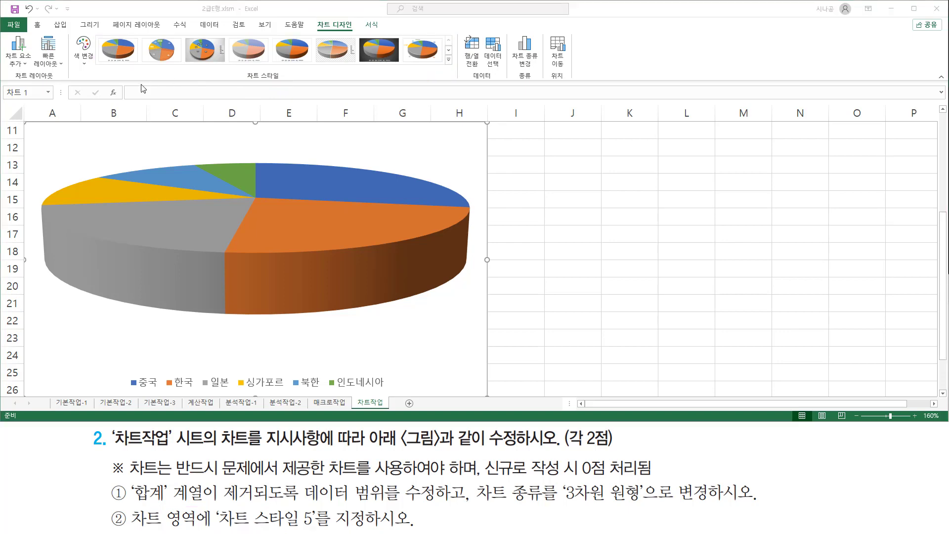
click(119, 73)
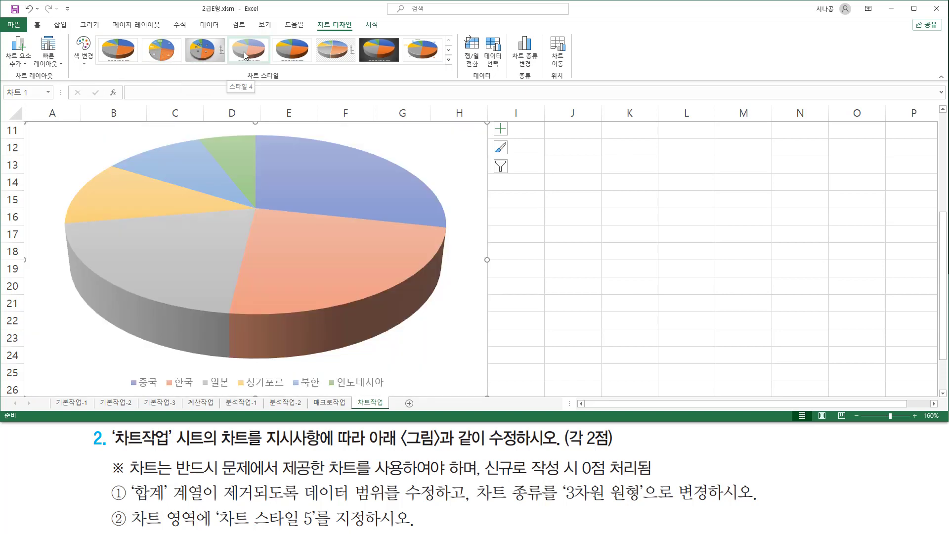
click(292, 53)
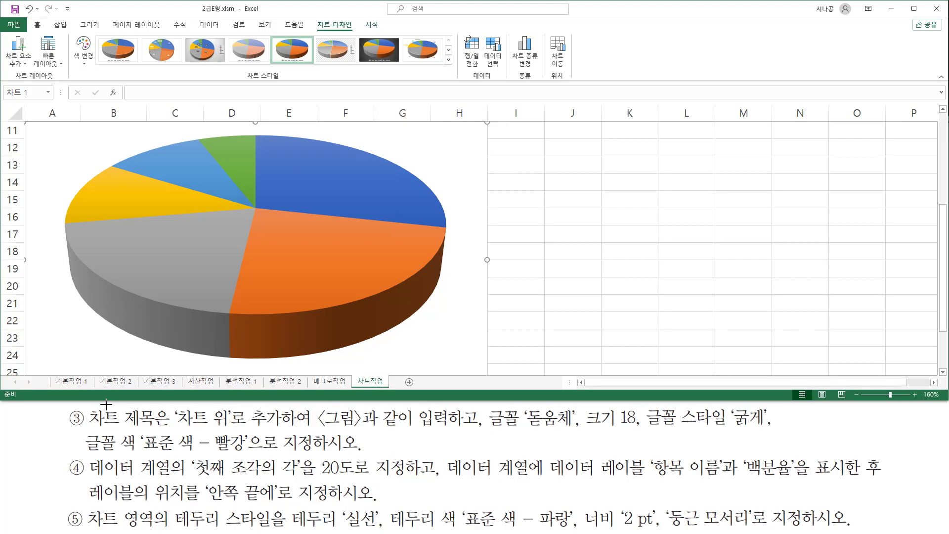
mouse_move(85, 408)
mouse_down()
mouse_move(159, 428)
mouse_move(771, 430)
mouse_up()
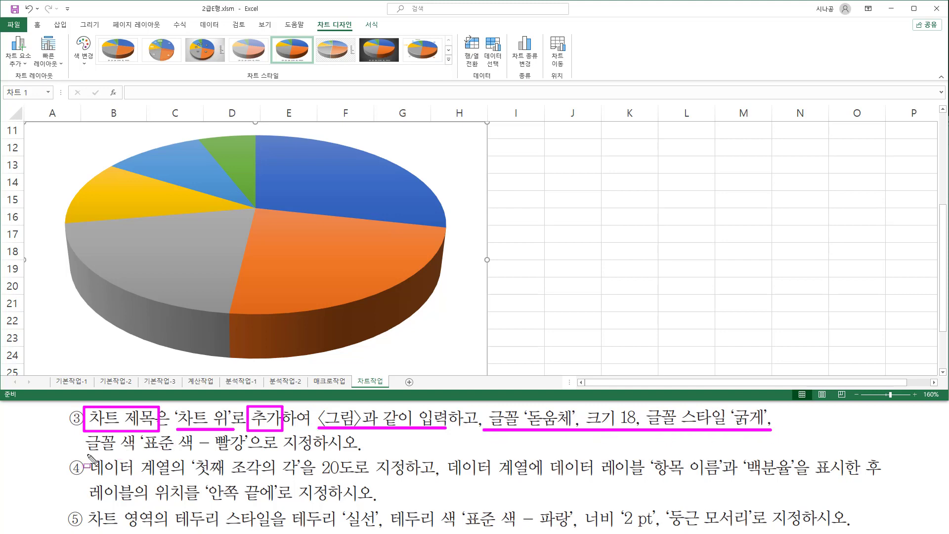
drag(85, 457, 250, 454)
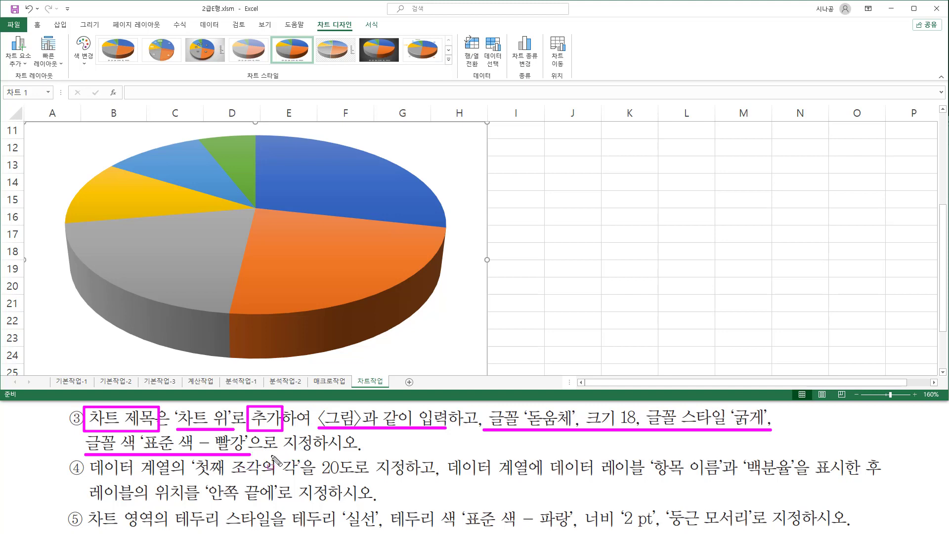
key(Escape)
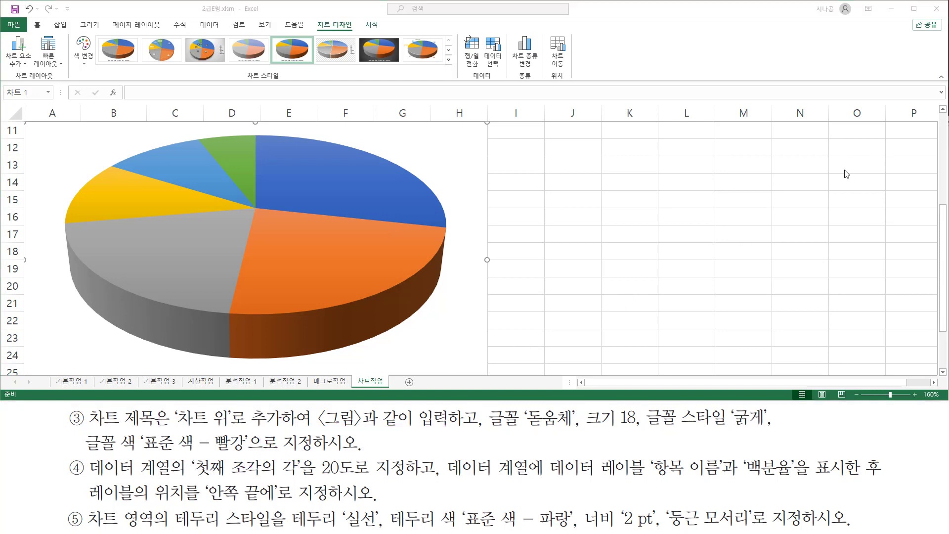
scroll(327, 198, up, 1)
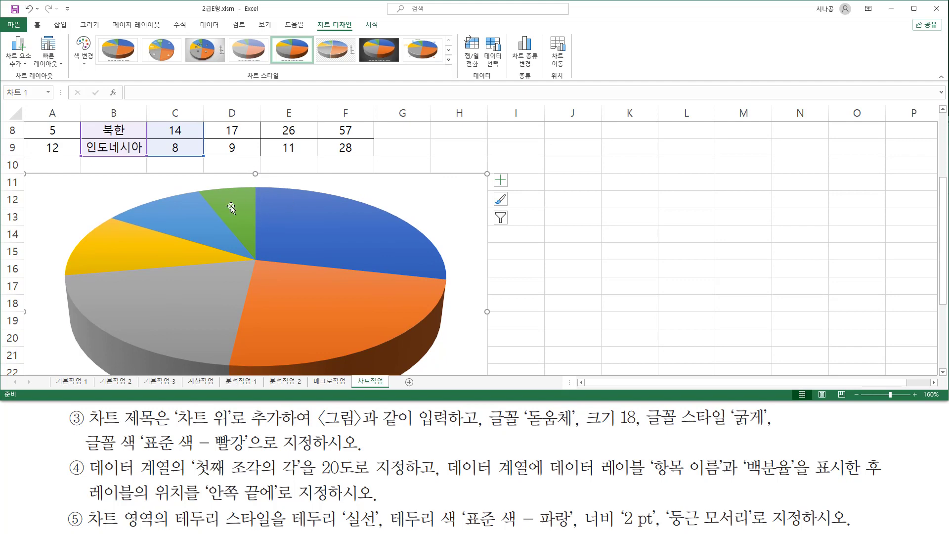
mouse_move(231, 207)
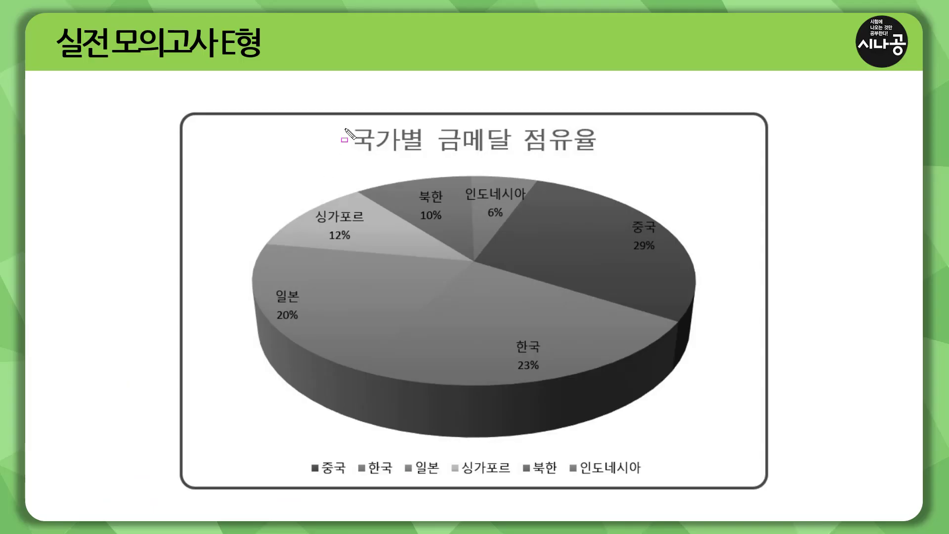
mouse_move(345, 119)
mouse_down()
mouse_move(494, 158)
mouse_move(607, 160)
mouse_up()
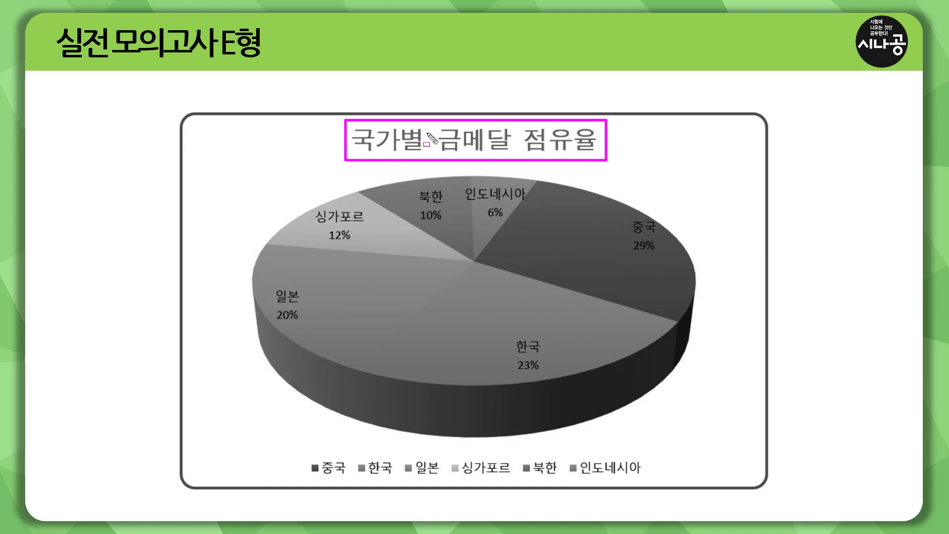
drag(425, 130, 438, 147)
drag(515, 130, 524, 151)
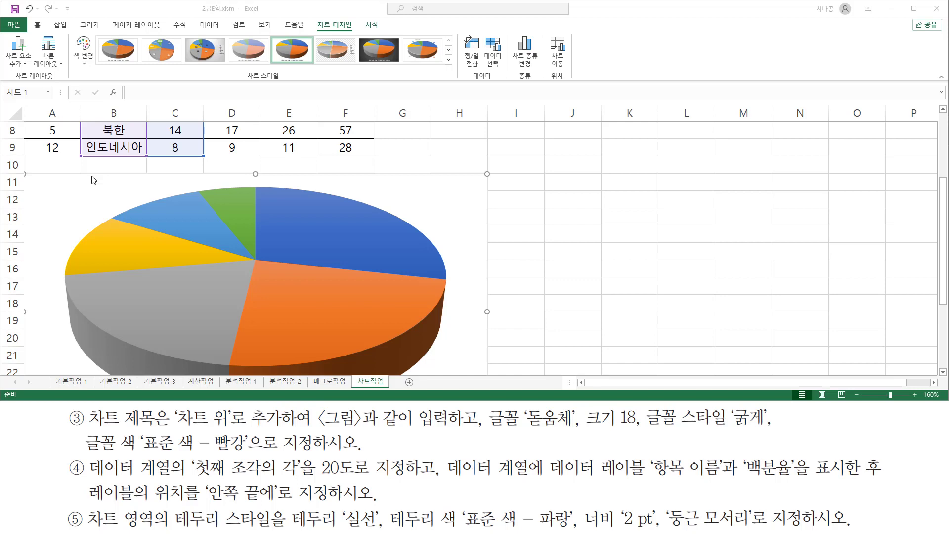
Add a chart title to the pie chart in the 차트 위 position.
click(93, 180)
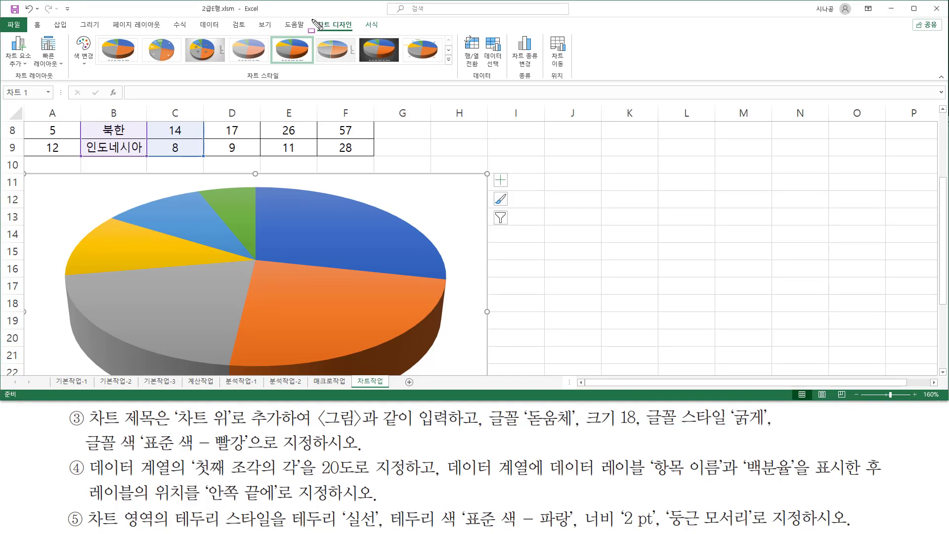
drag(313, 19, 358, 33)
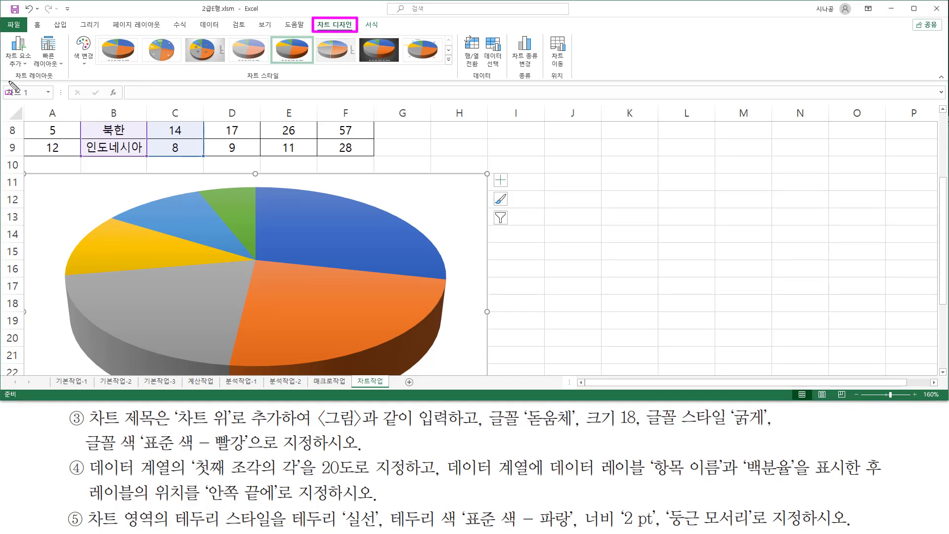
drag(8, 81, 59, 82)
mouse_move(3, 34)
mouse_down()
mouse_move(19, 67)
mouse_move(33, 69)
mouse_up()
key(Escape)
click(23, 62)
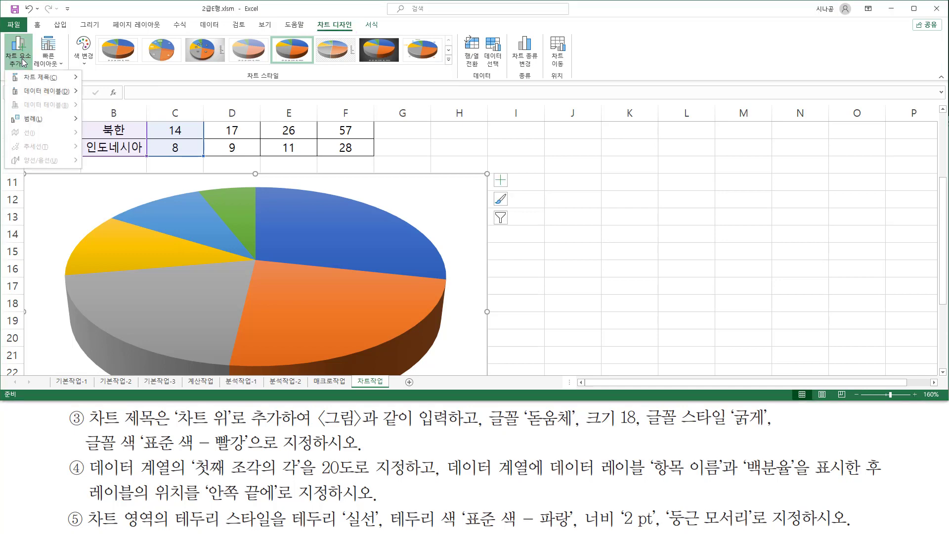
mouse_move(37, 84)
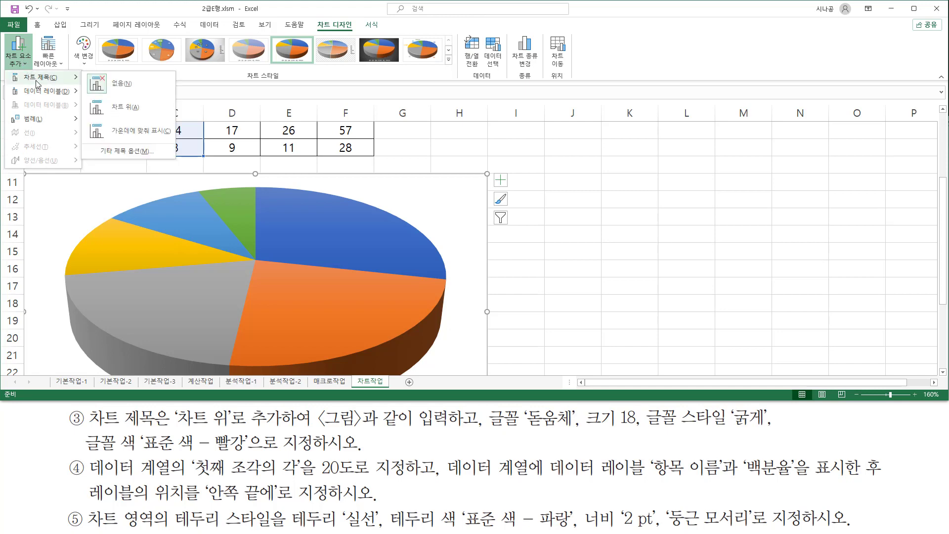
click(125, 108)
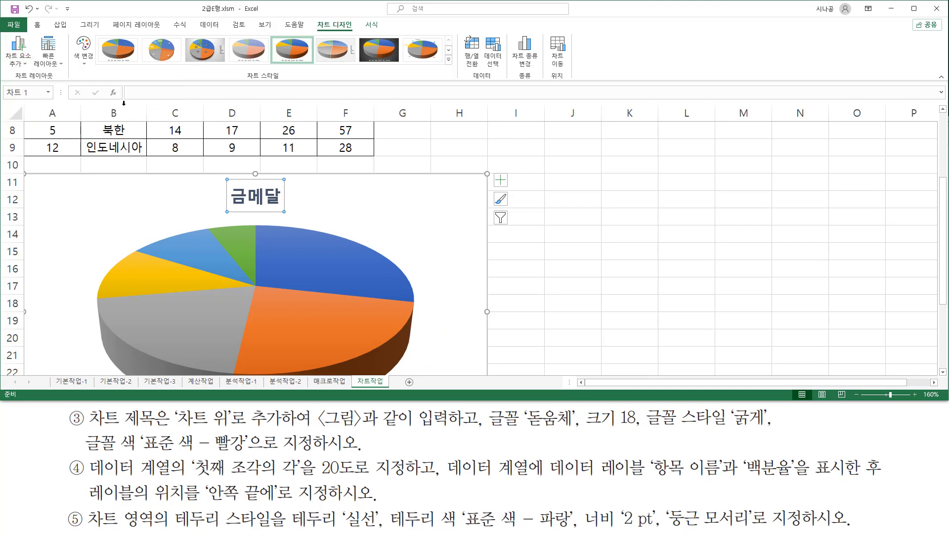
Set the chart title text to "국가별 금메달 점유율".
key(ctrl+shift+d)
mouse_move(213, 172)
mouse_down()
mouse_move(288, 220)
mouse_move(305, 220)
mouse_up()
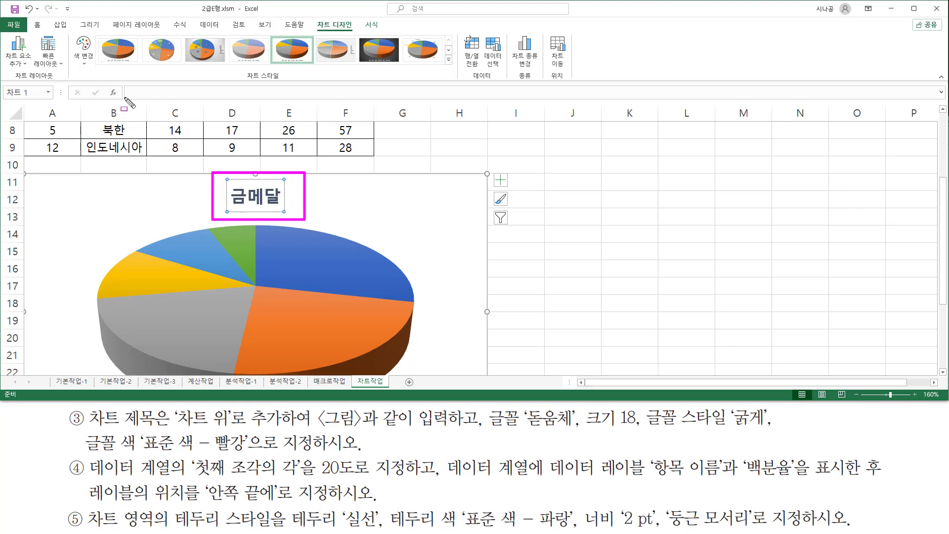
drag(125, 98, 284, 101)
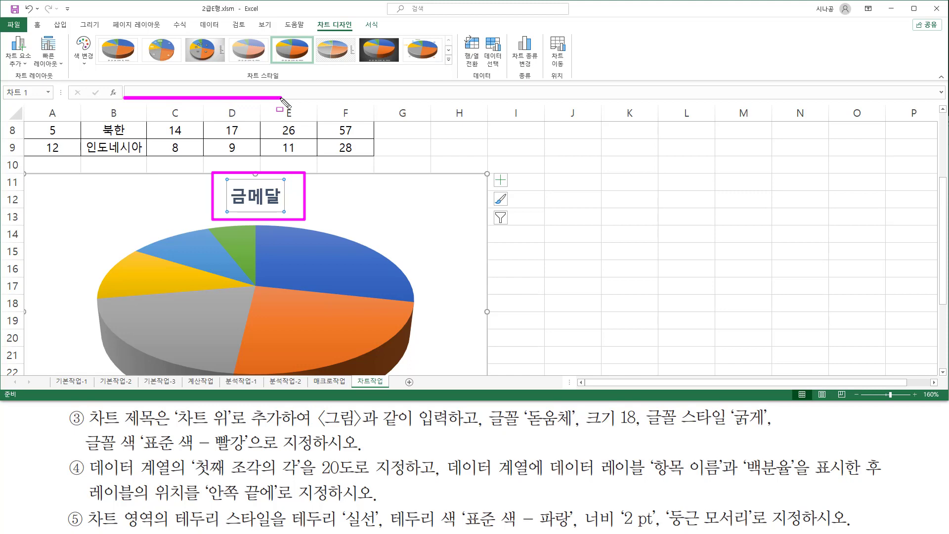
key(Escape)
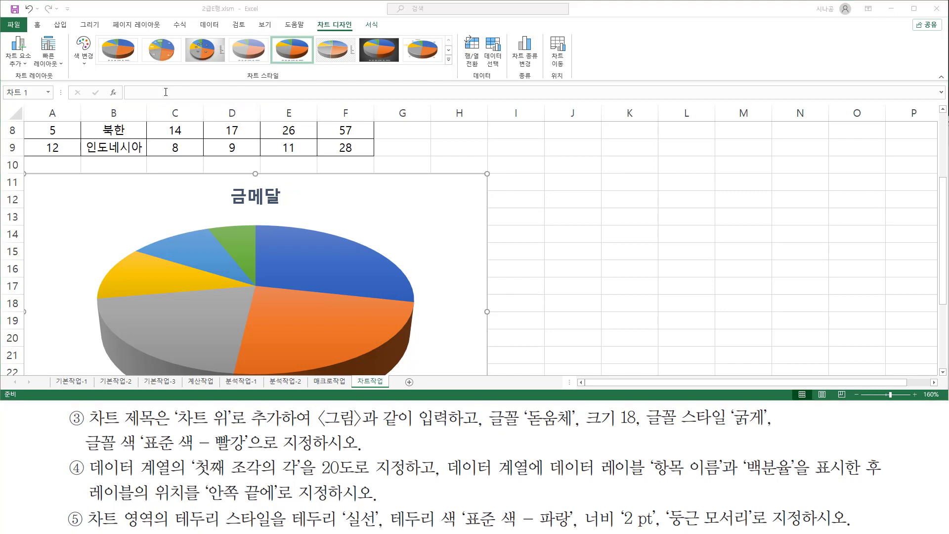
click(168, 92)
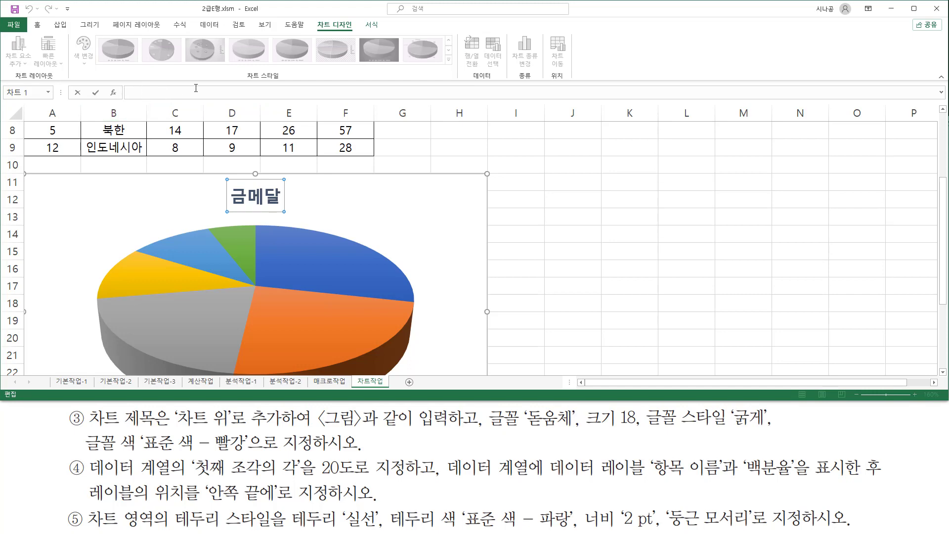
text(국가벼)
text(ㄹ 금메)
text(달 )
text(점유)
text(율)
key(Return)
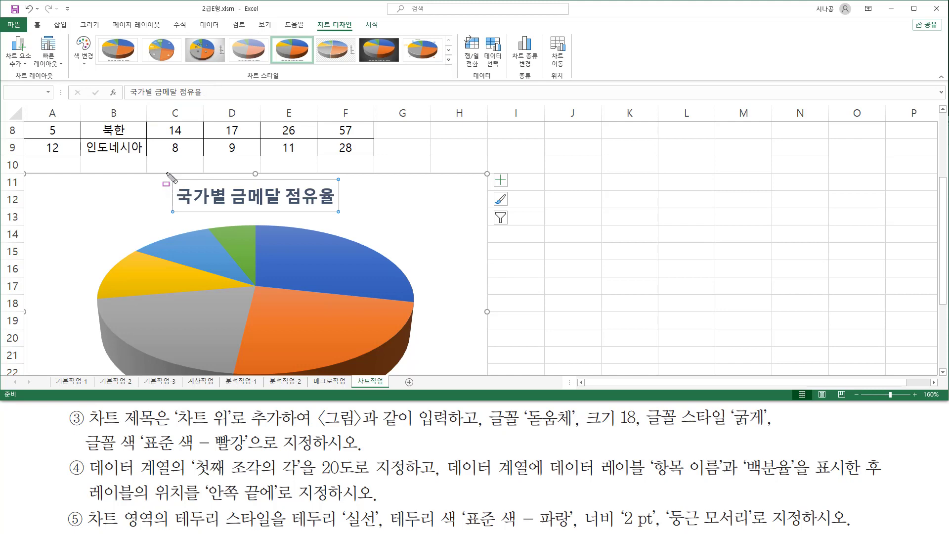
drag(125, 100, 207, 100)
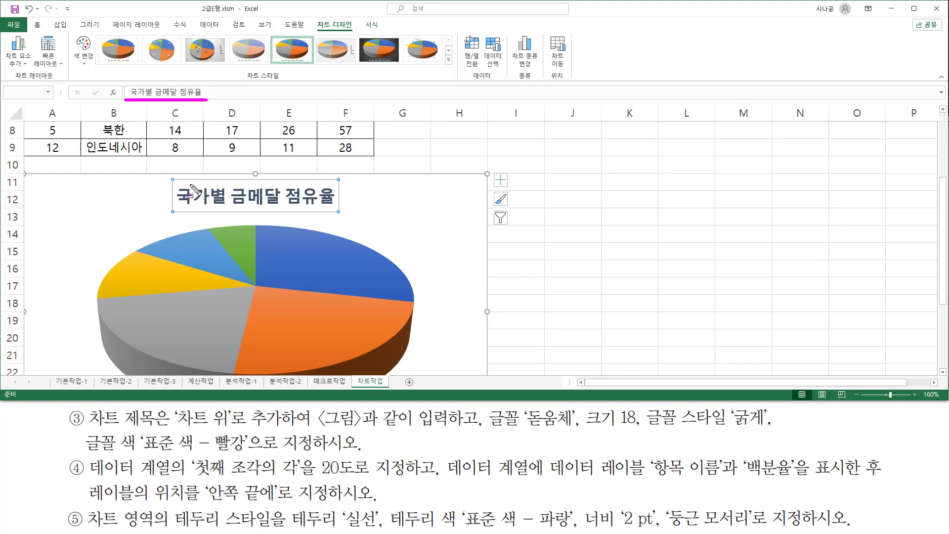
mouse_move(163, 175)
mouse_down()
mouse_move(177, 213)
mouse_move(356, 218)
mouse_move(347, 218)
mouse_up()
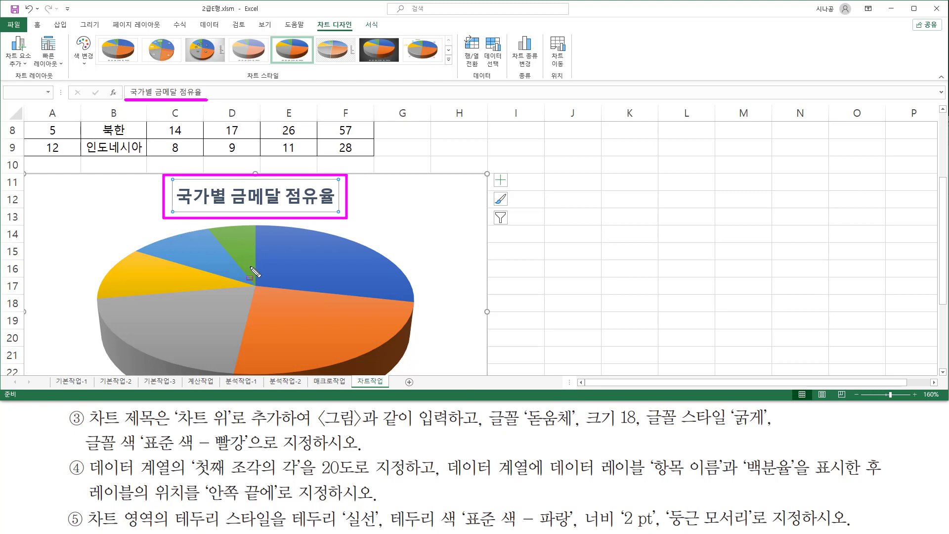
drag(481, 406, 481, 437)
drag(492, 429, 770, 429)
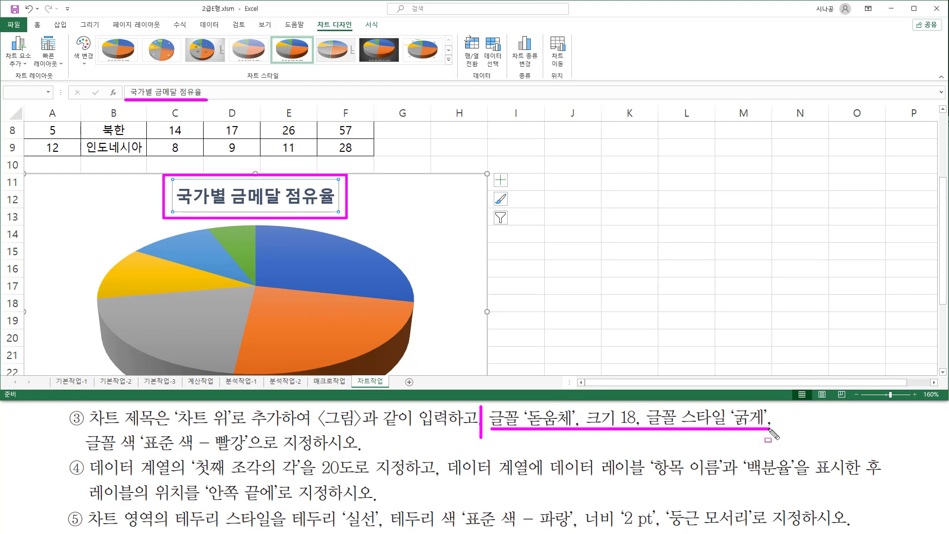
drag(85, 452, 255, 451)
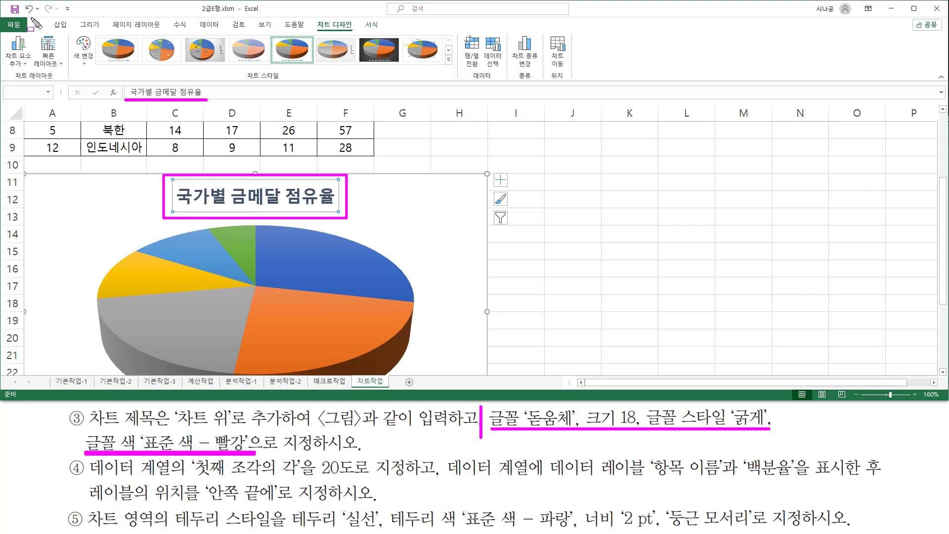
drag(30, 19, 46, 33)
key(Escape)
Set the chart title's font to 돋움체 and its size to 18.
click(38, 24)
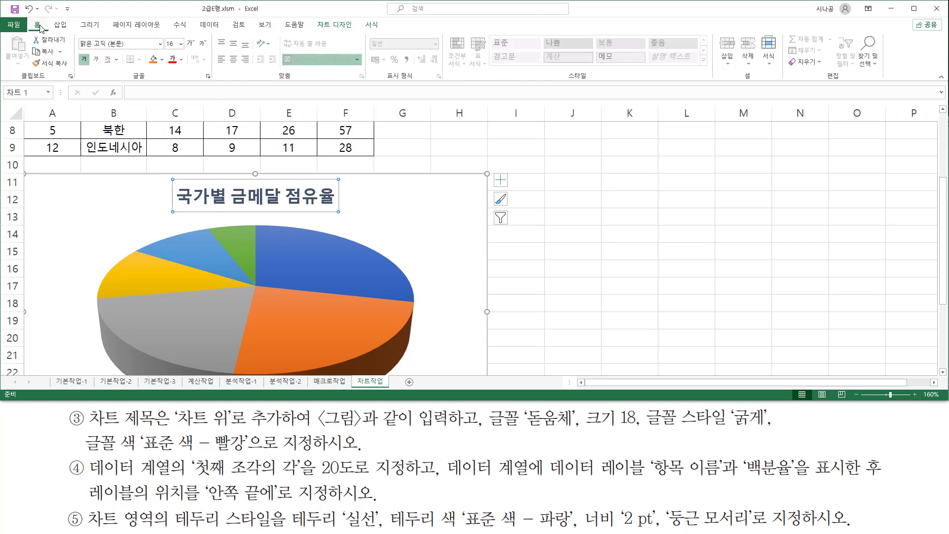
click(161, 44)
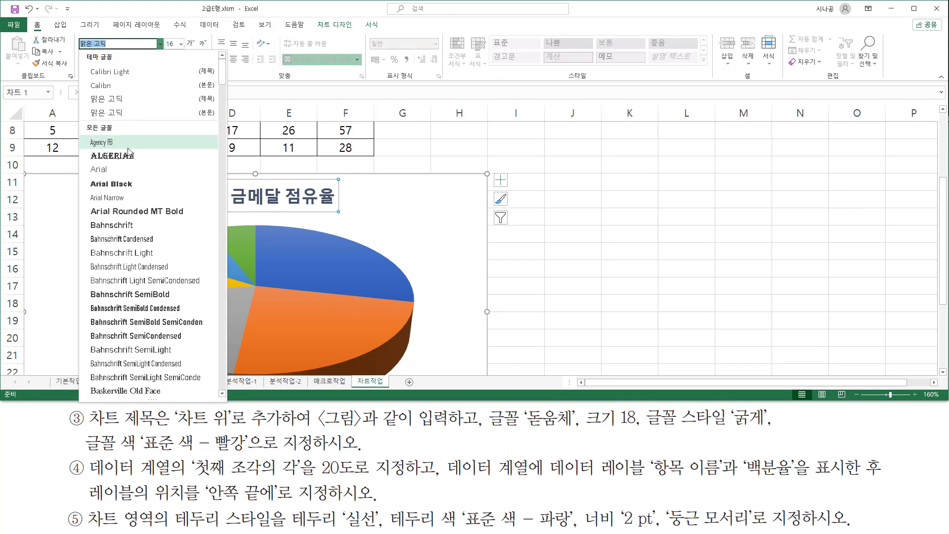
scroll(147, 195, down, 20)
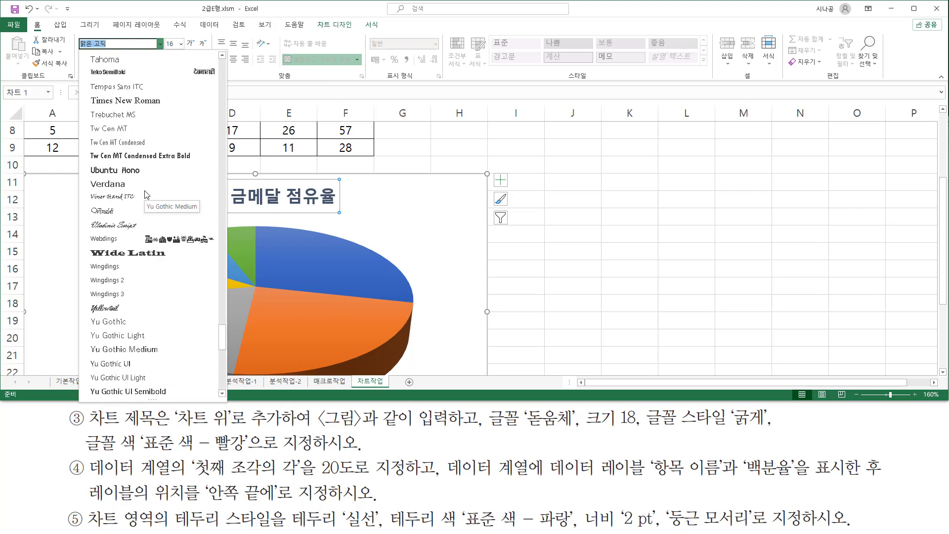
scroll(146, 195, down, 6)
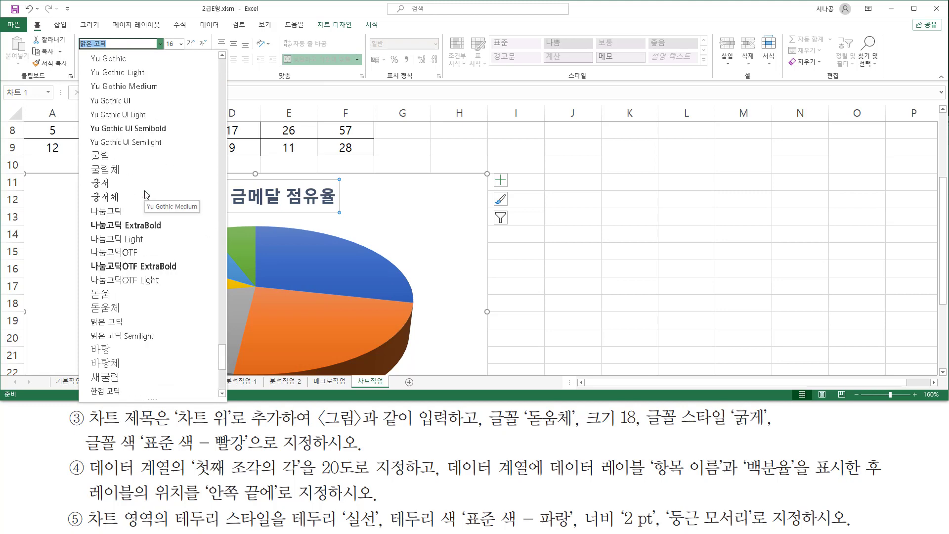
click(136, 308)
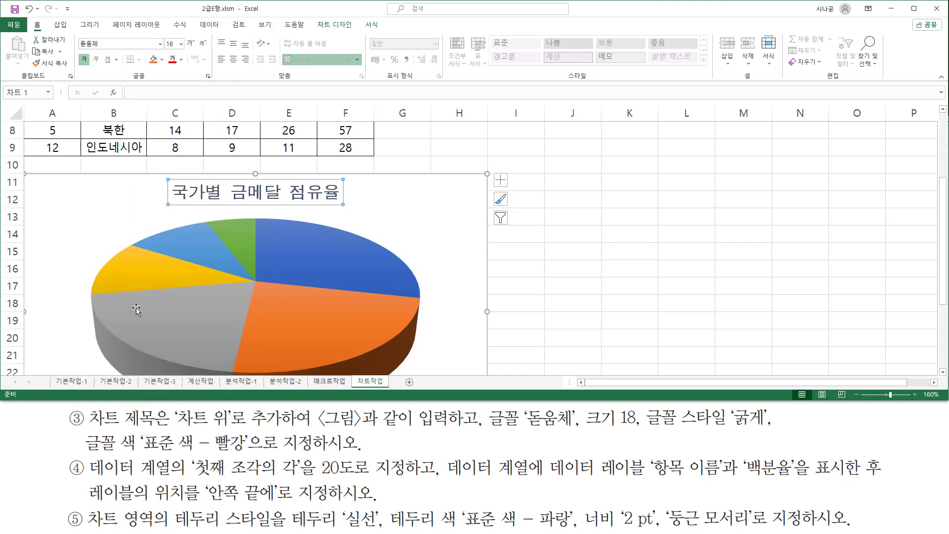
click(182, 45)
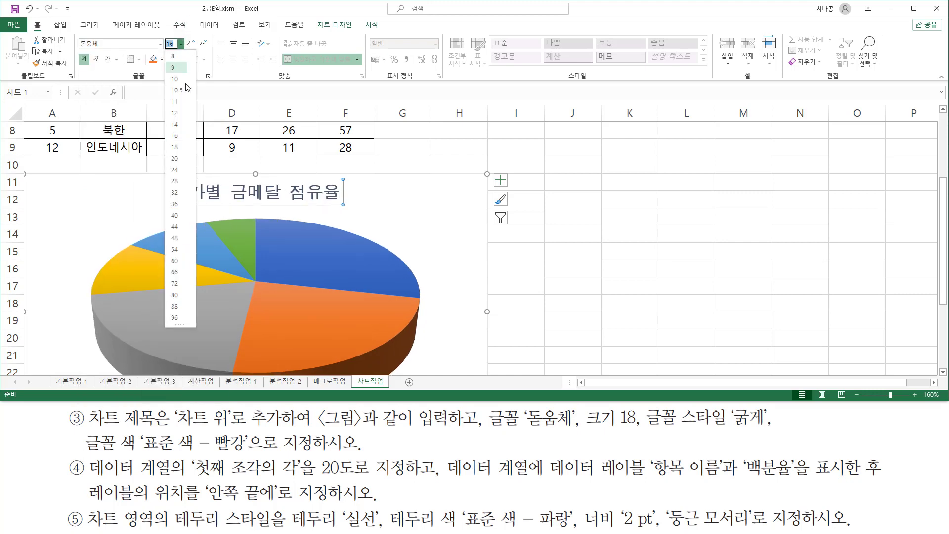
click(175, 147)
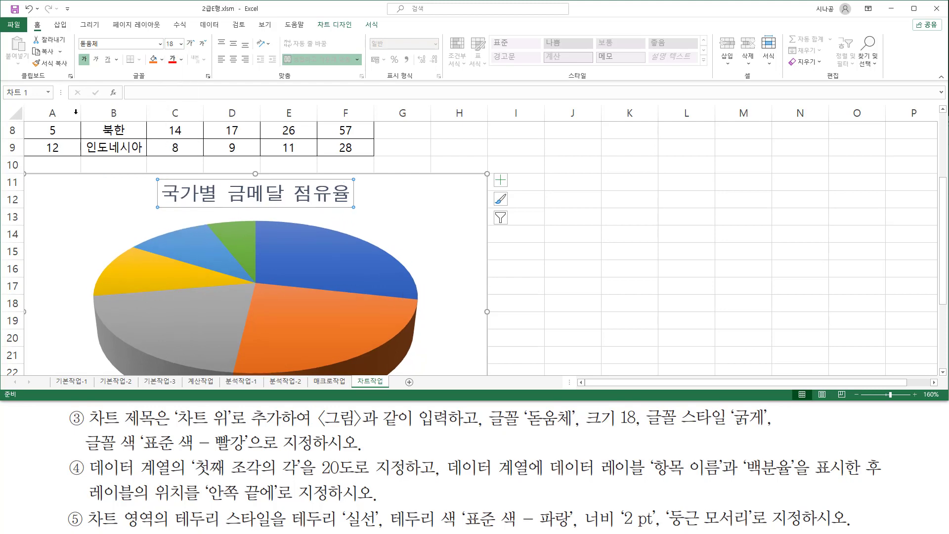
Set the chart title's font color to the standard color 빨강 (red).
click(83, 60)
drag(647, 430, 782, 430)
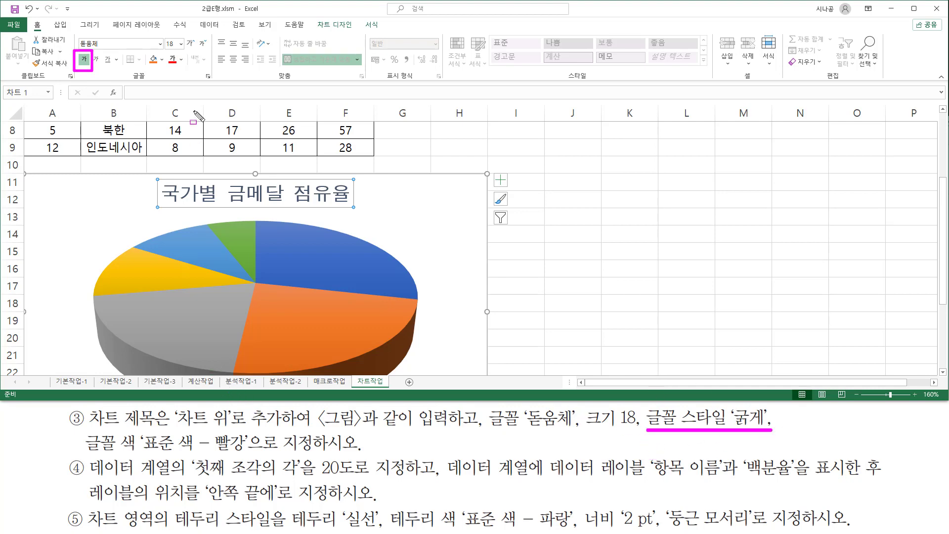
drag(163, 49, 186, 71)
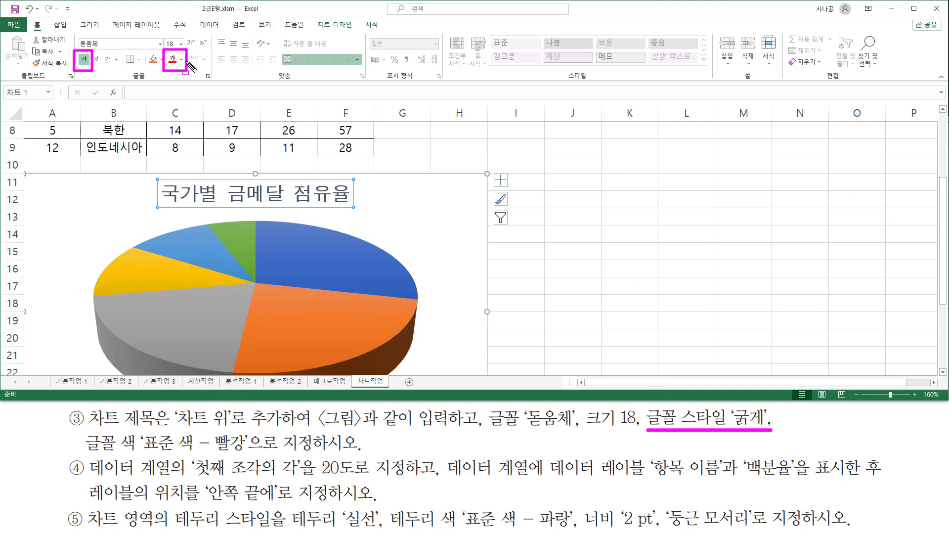
key(Escape)
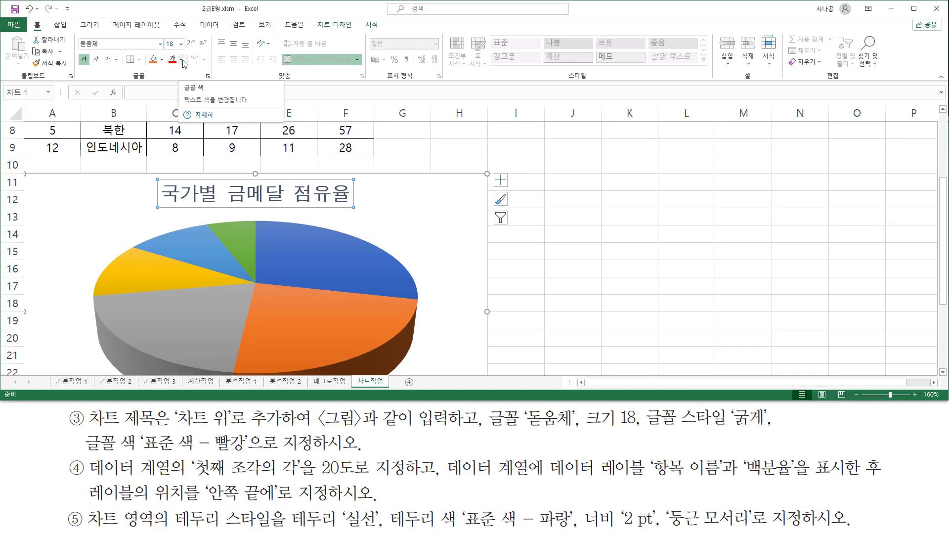
click(182, 60)
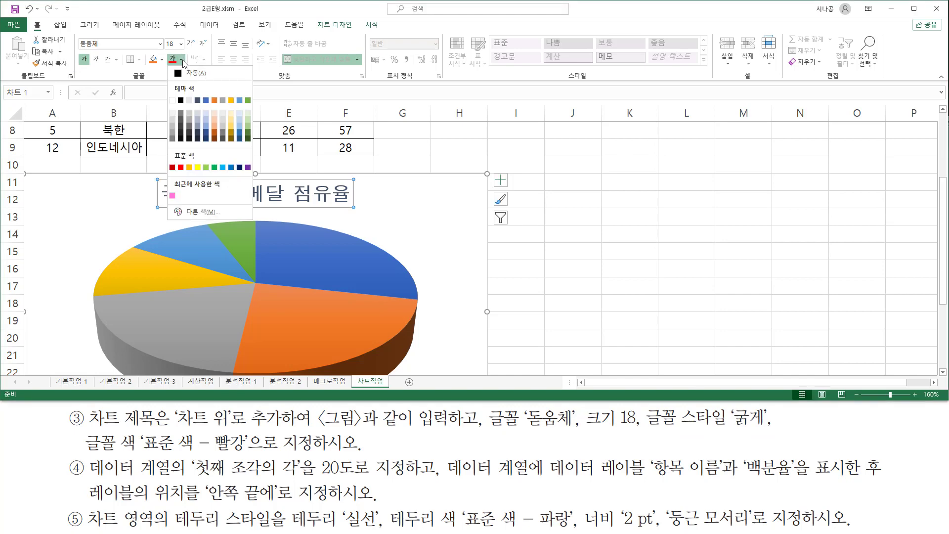
click(181, 168)
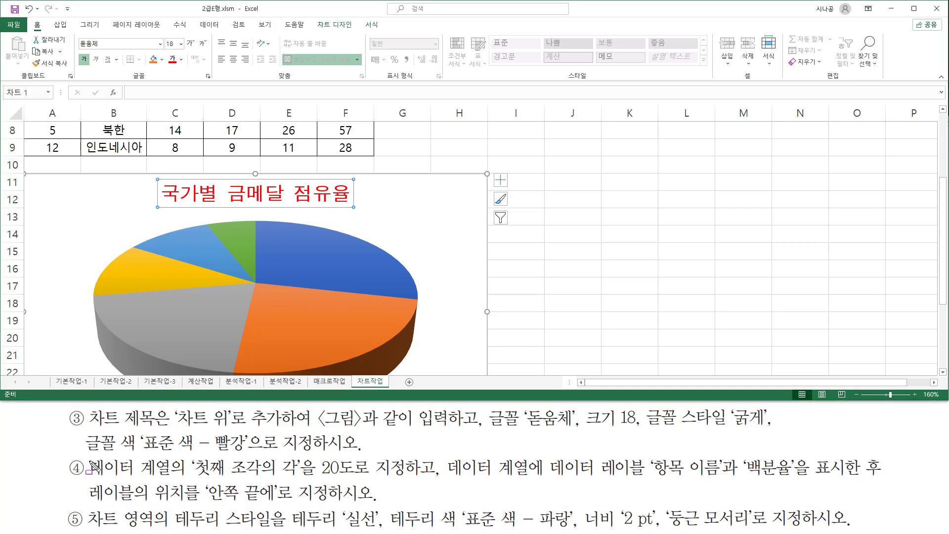
mouse_move(86, 456)
mouse_down()
mouse_move(173, 478)
mouse_move(407, 478)
mouse_up()
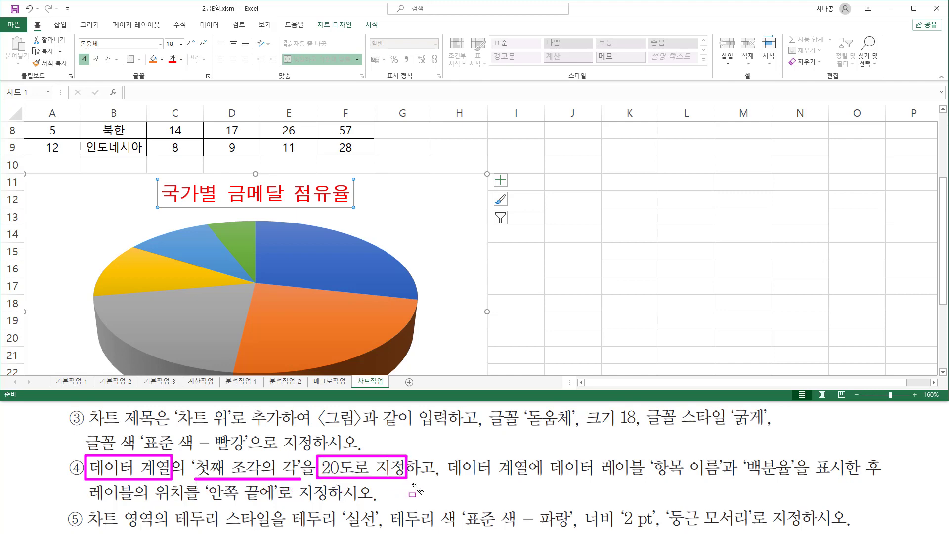
drag(444, 444, 445, 490)
key(Escape)
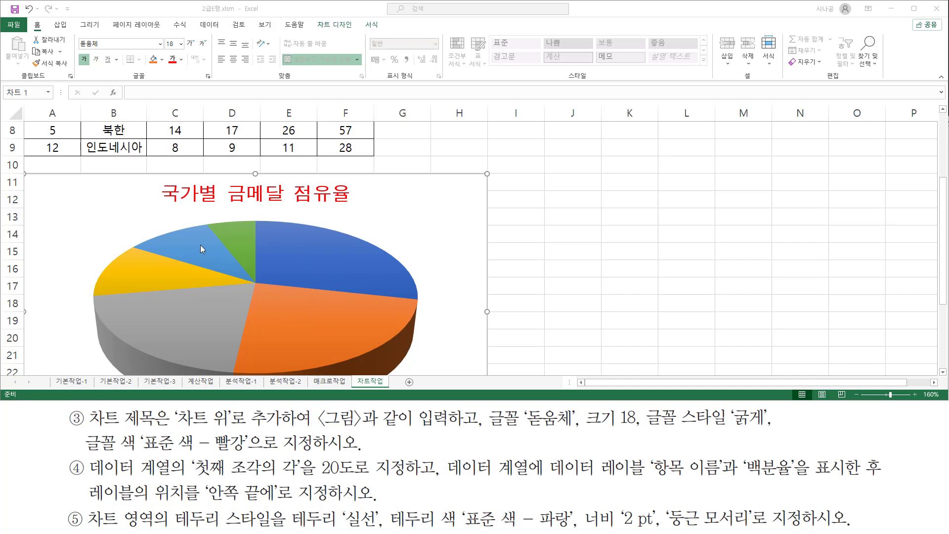
Set the first slice angle (첫째 조각의 각) of the pie chart's 금메달 series to 20°.
click(286, 249)
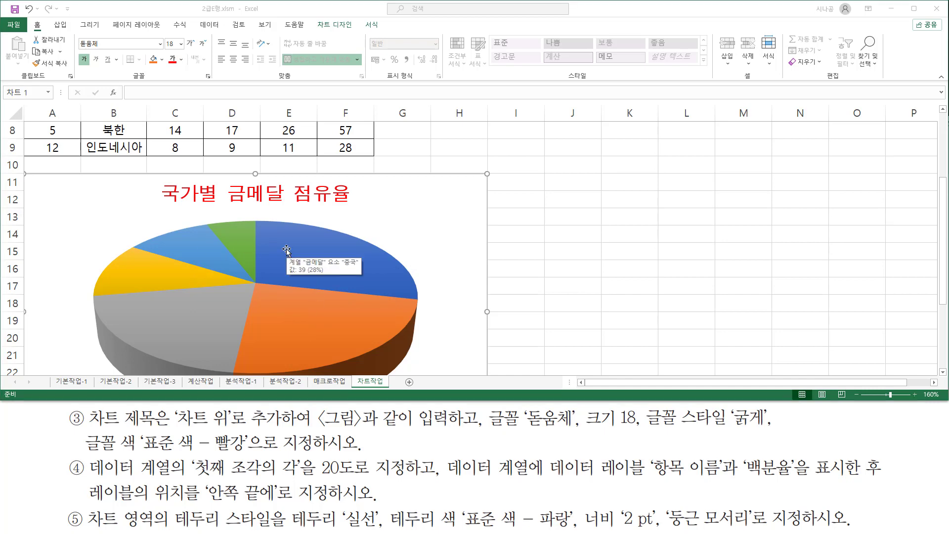
click(286, 249)
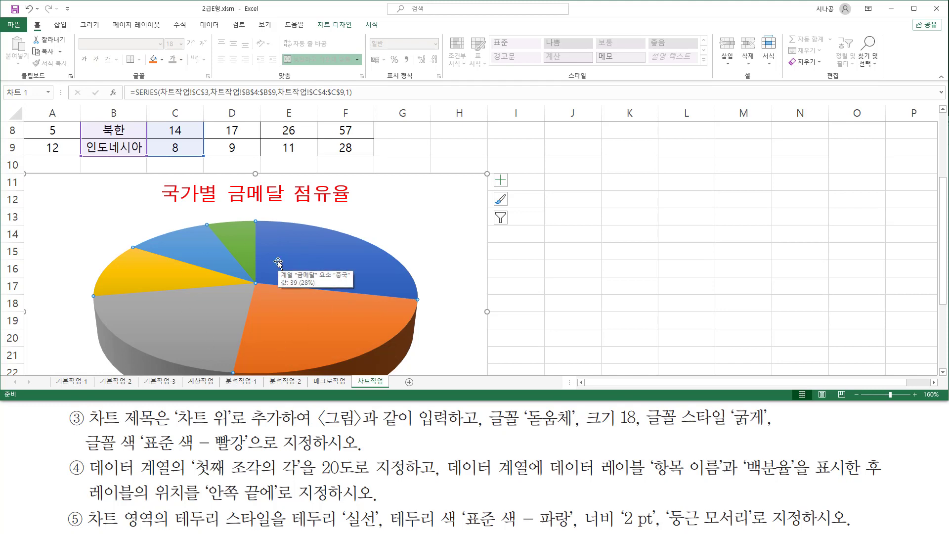
right_click(307, 256)
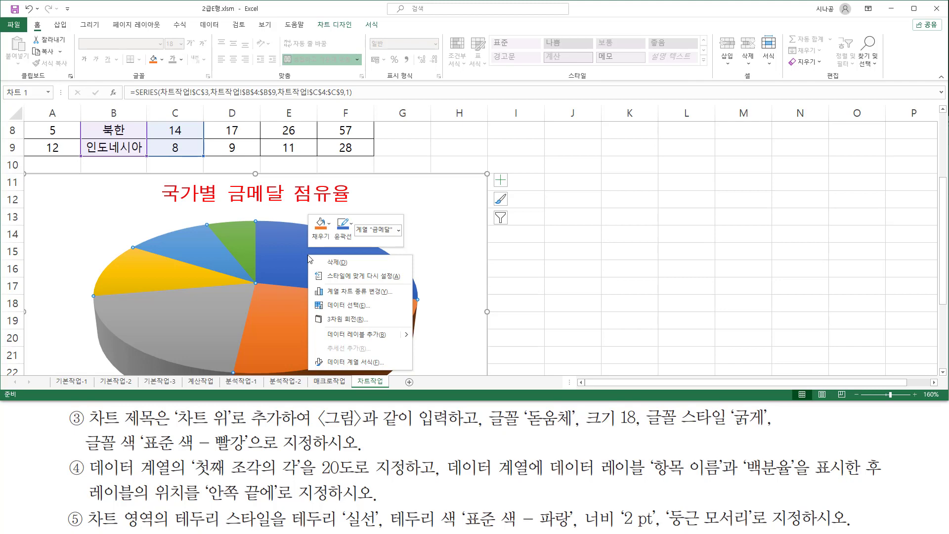
click(345, 363)
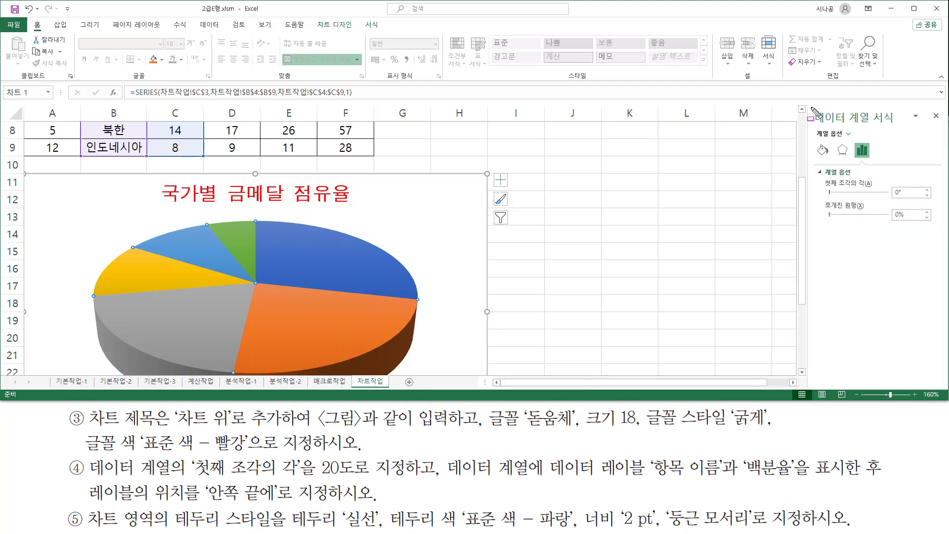
drag(811, 107, 905, 127)
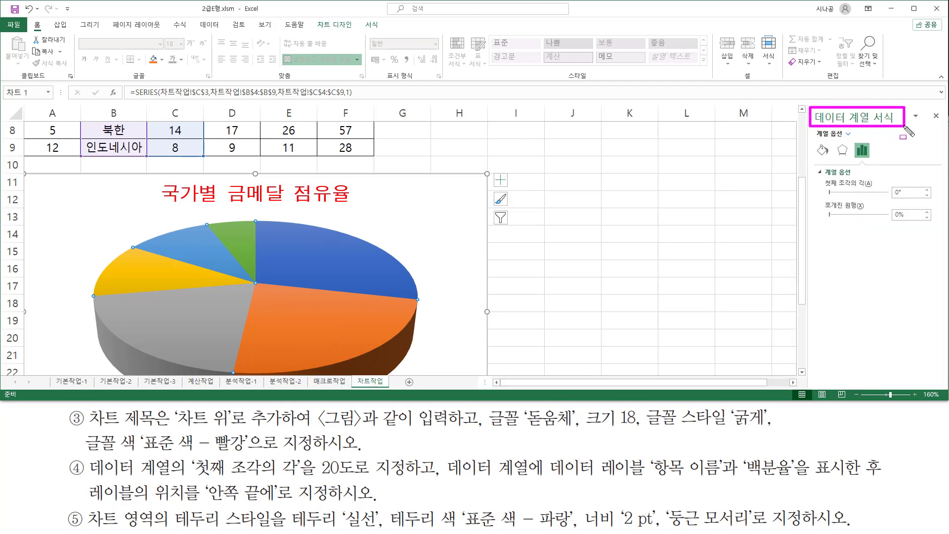
mouse_move(824, 176)
mouse_down()
mouse_move(881, 198)
mouse_move(935, 201)
mouse_up()
key(Escape)
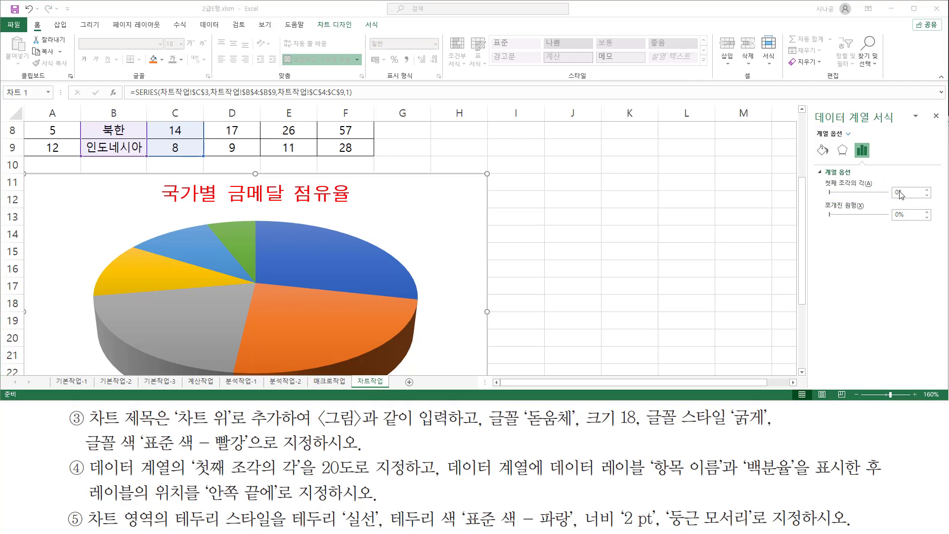
click(899, 193)
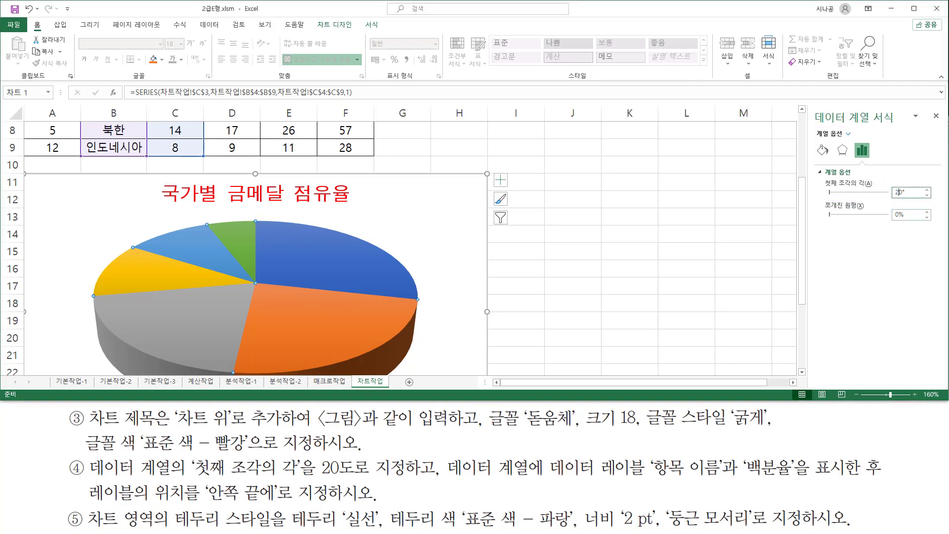
text(2)
key(Return)
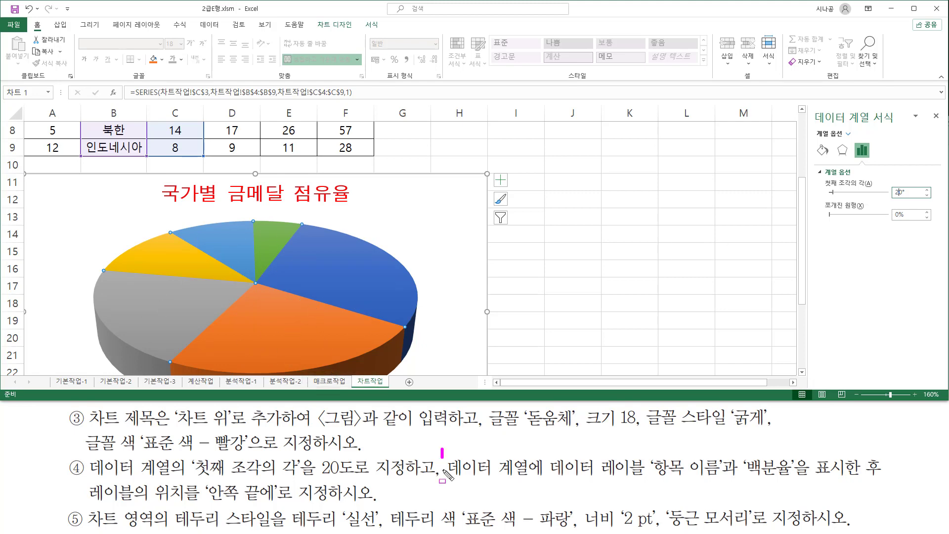
mouse_move(443, 449)
mouse_down()
mouse_move(443, 491)
mouse_move(561, 465)
mouse_move(644, 478)
mouse_move(650, 489)
mouse_move(728, 477)
mouse_move(896, 476)
mouse_up()
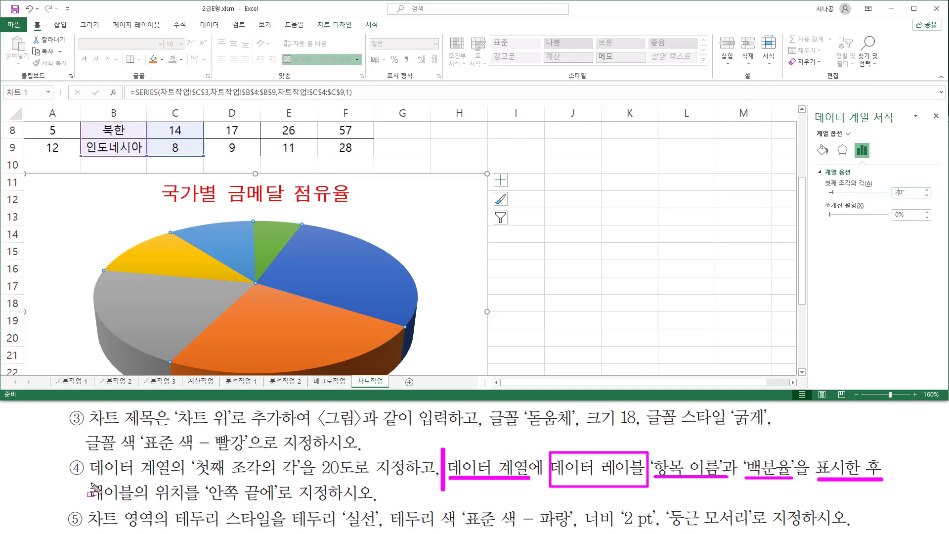
drag(87, 482, 88, 481)
drag(209, 502, 275, 503)
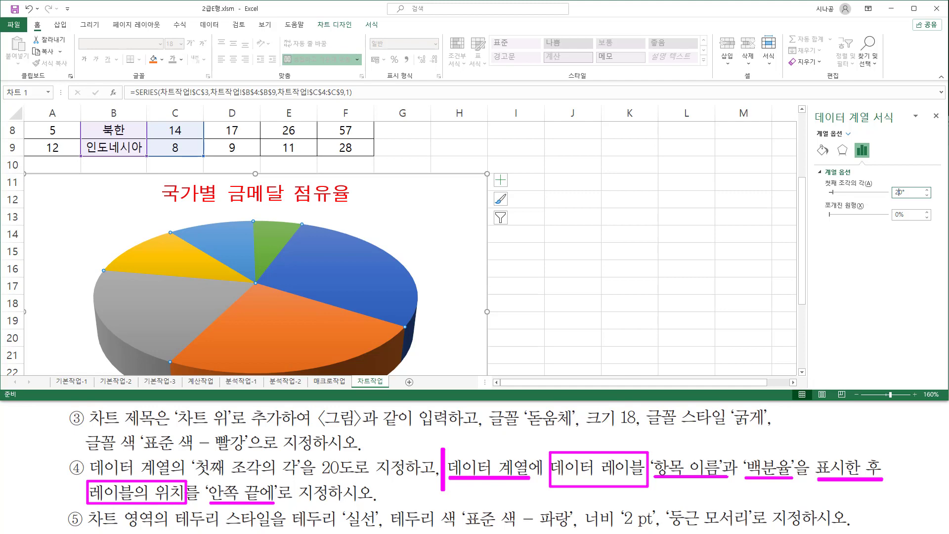
key(Escape)
Add data labels to the 금메달 pie series in the 안쪽 끝에 (inside end) position.
click(335, 25)
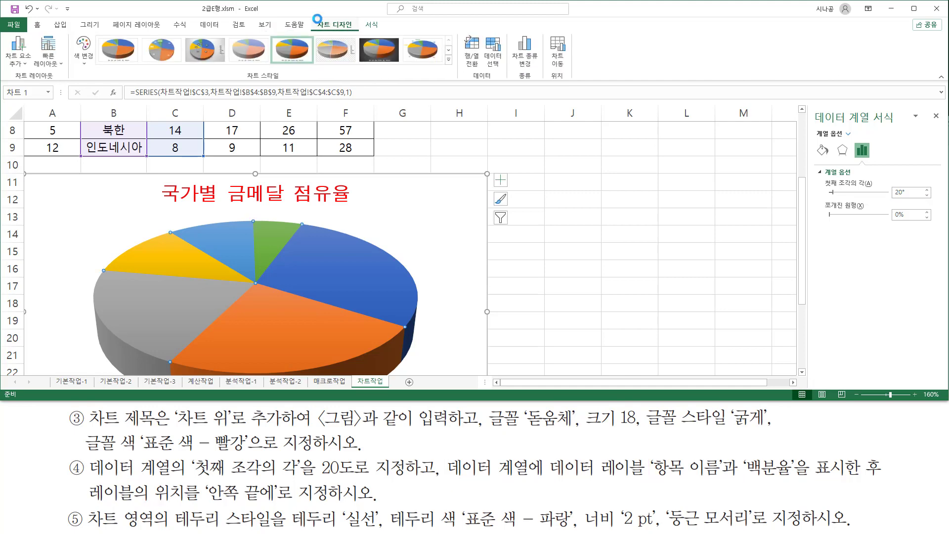
drag(313, 17, 360, 31)
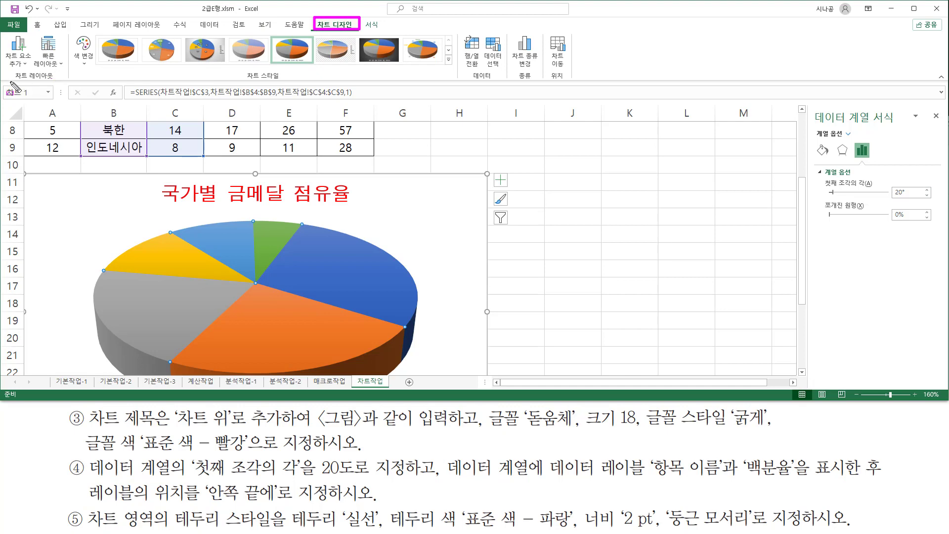
drag(10, 82, 62, 81)
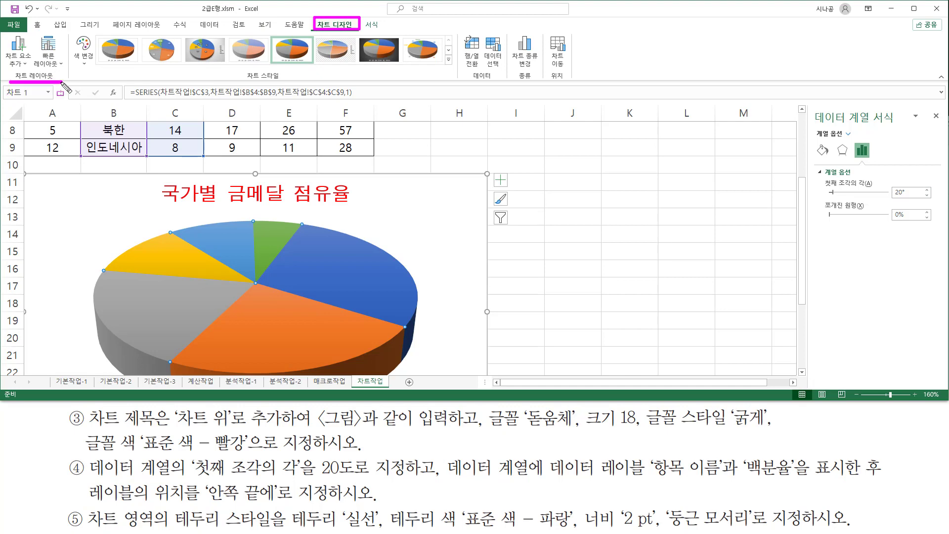
key(Escape)
click(20, 58)
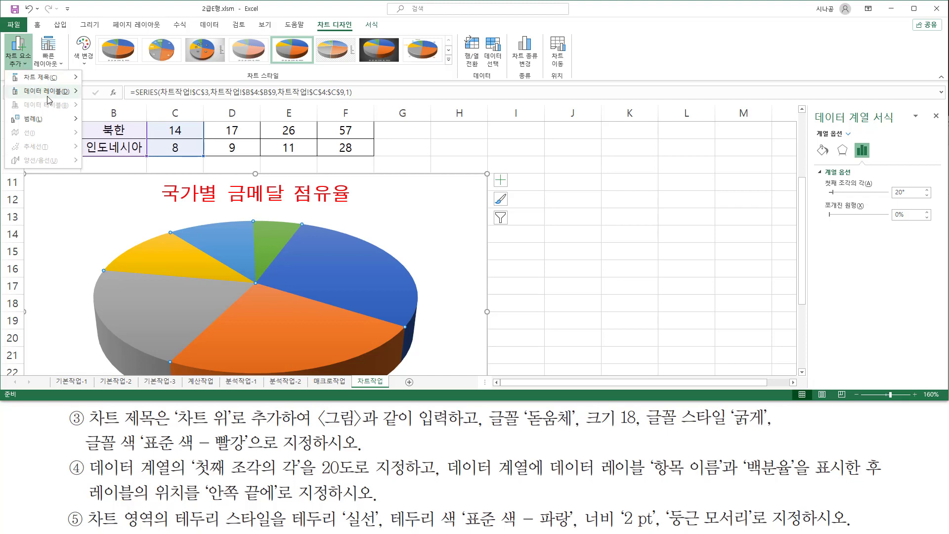
mouse_move(49, 97)
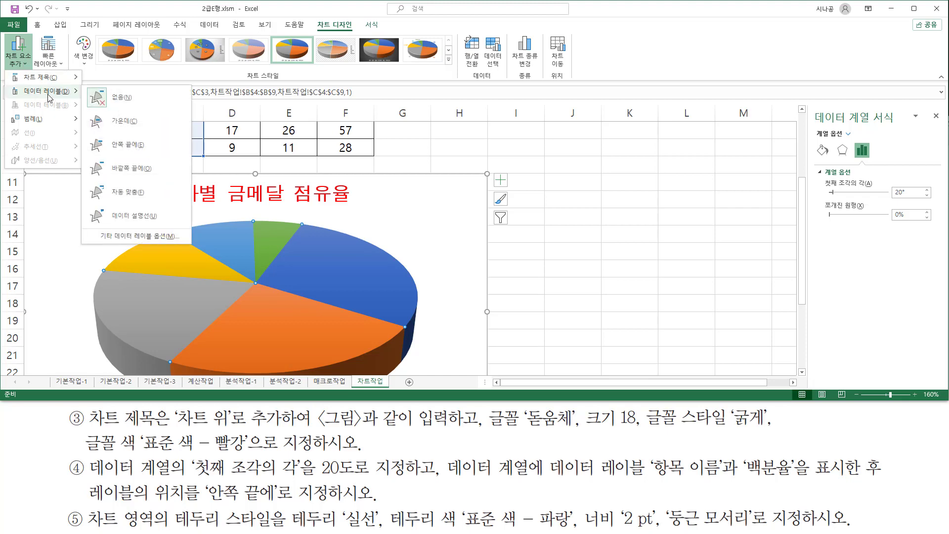
click(130, 145)
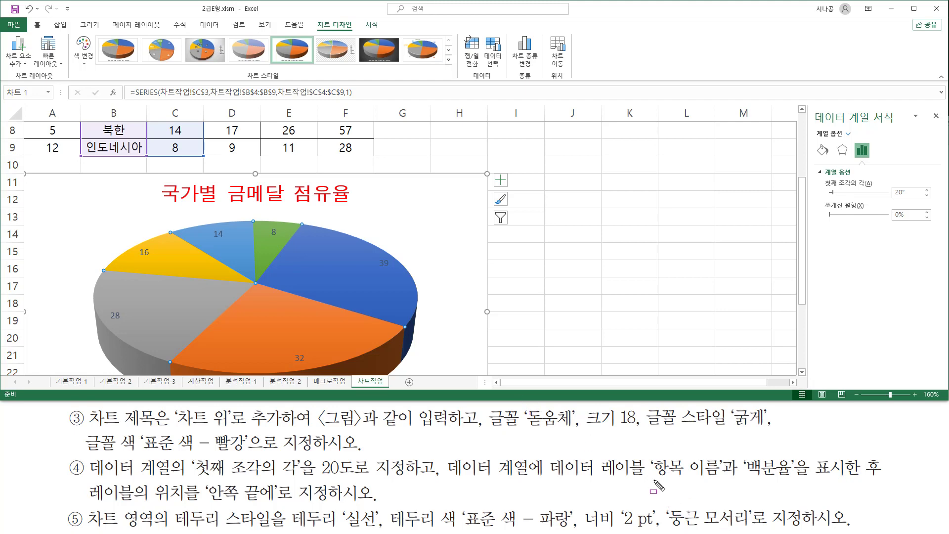
drag(654, 479, 725, 480)
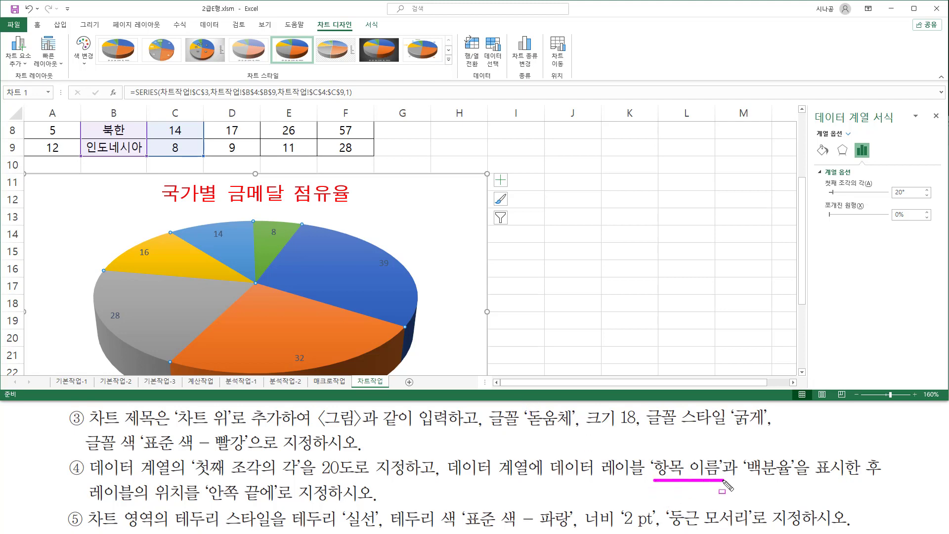
drag(745, 479, 793, 480)
mouse_move(812, 107)
mouse_down()
mouse_move(831, 128)
mouse_move(904, 129)
mouse_up()
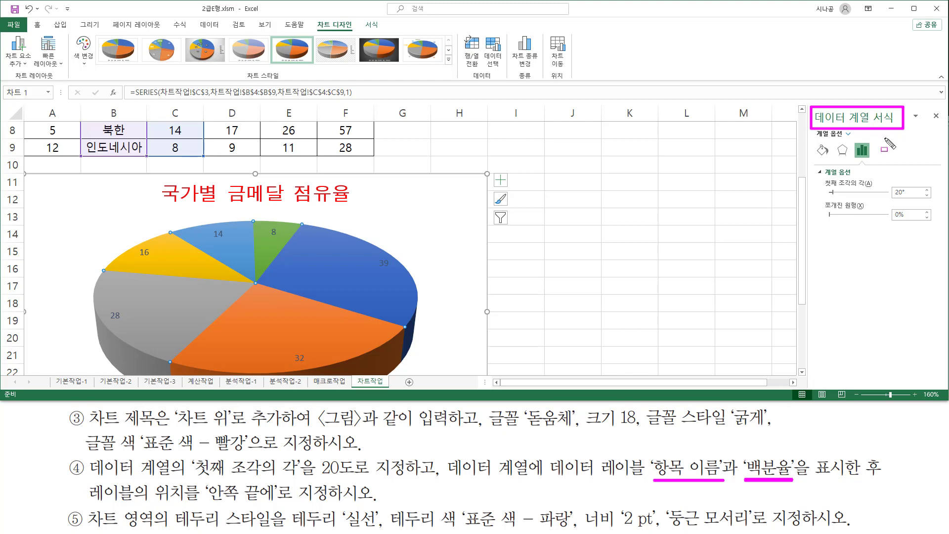
Select all data labels of the 금메달 pie series and show their label options (레이블 옵션) for content and position.
mouse_move(264, 225)
mouse_down()
mouse_move(265, 238)
mouse_move(282, 238)
mouse_up()
key(Escape)
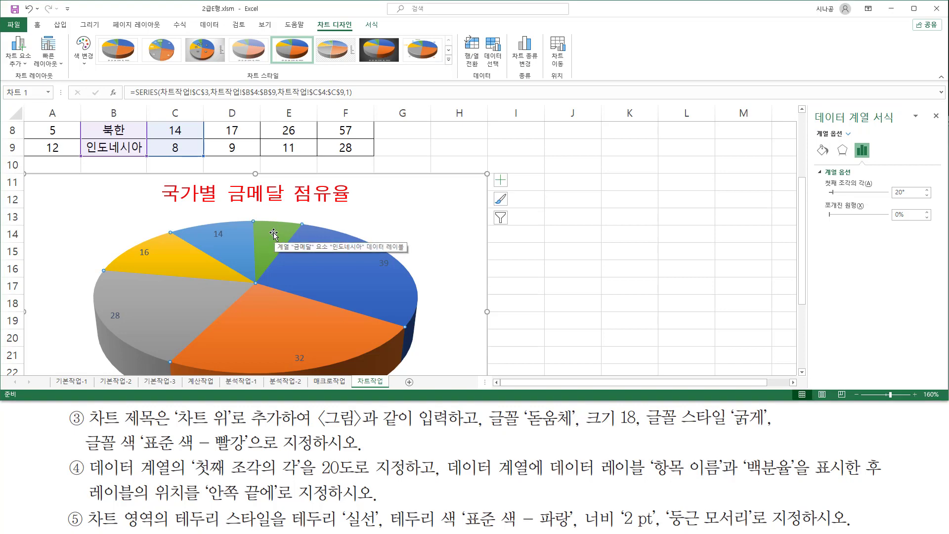
click(274, 232)
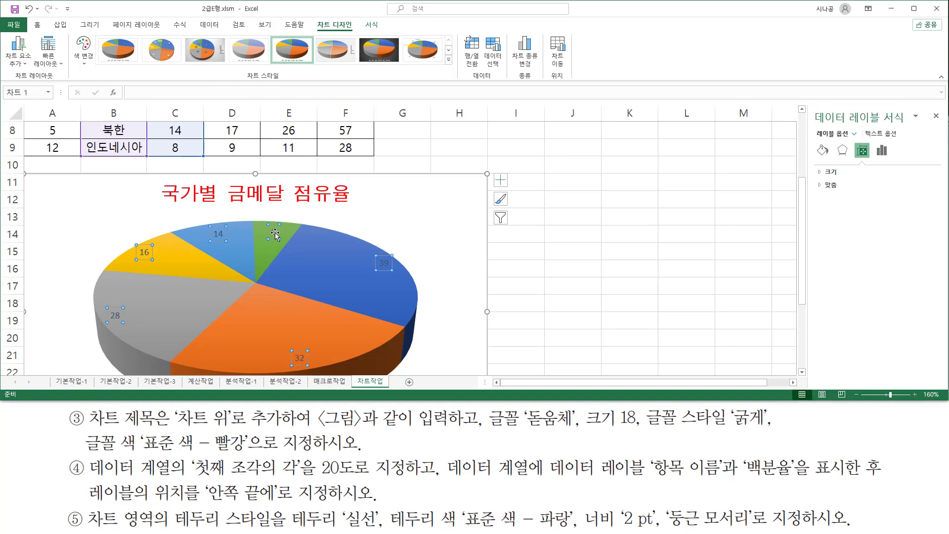
drag(811, 106, 909, 128)
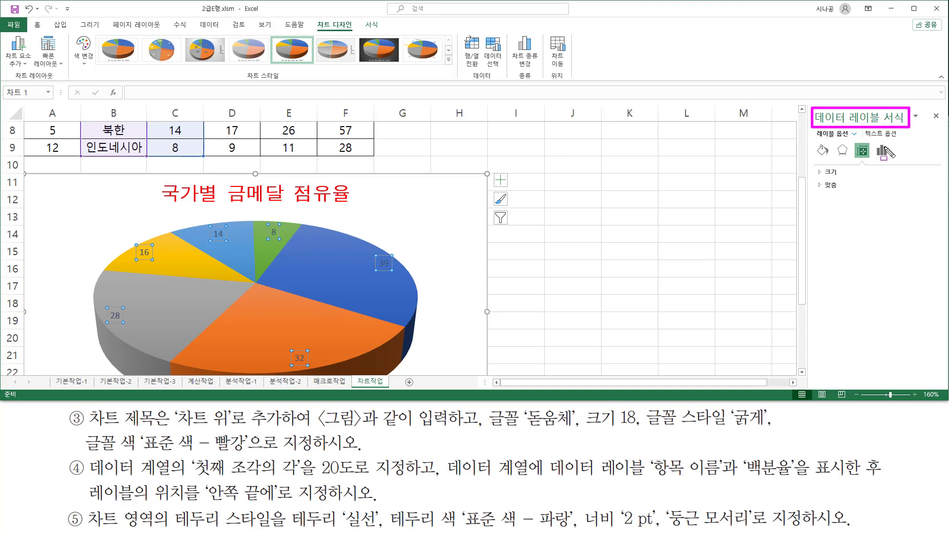
mouse_move(816, 140)
mouse_down()
mouse_move(854, 140)
mouse_move(903, 171)
mouse_move(897, 160)
mouse_up()
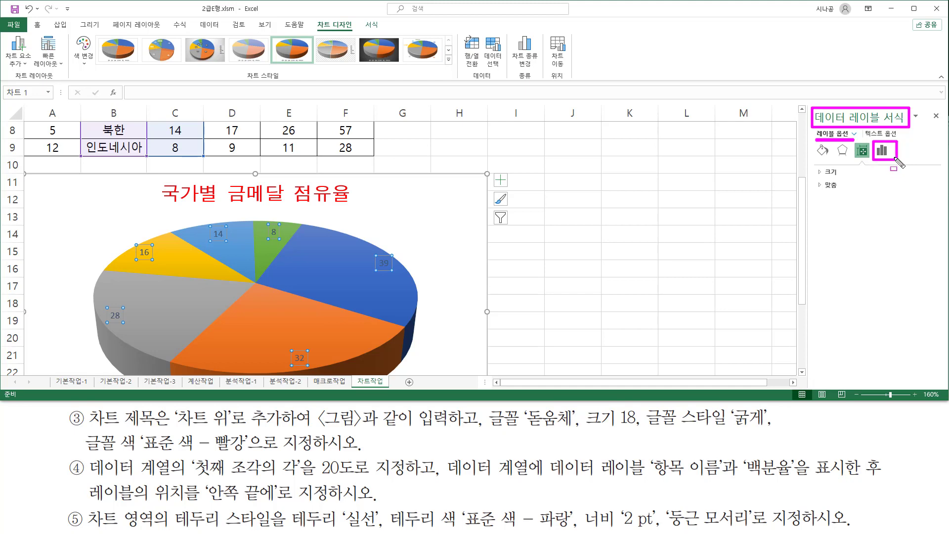
key(Escape)
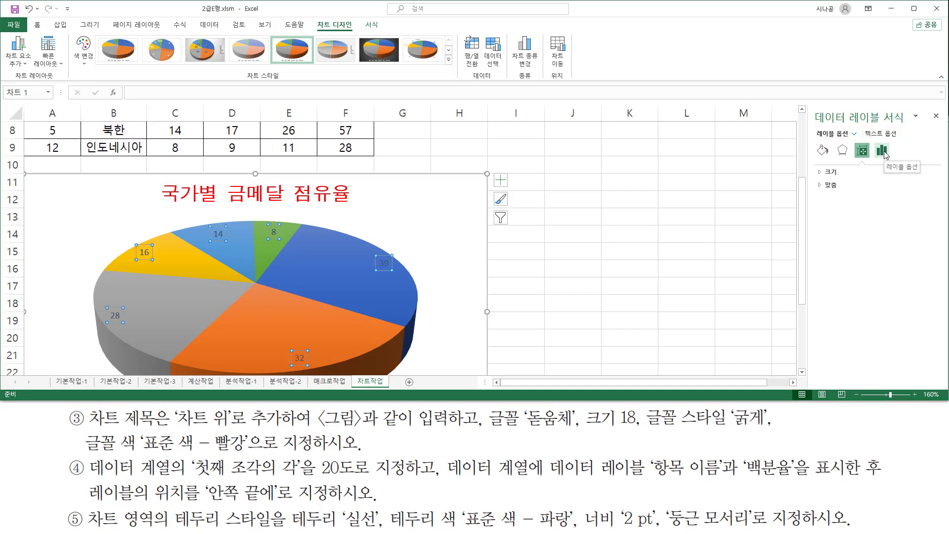
click(882, 151)
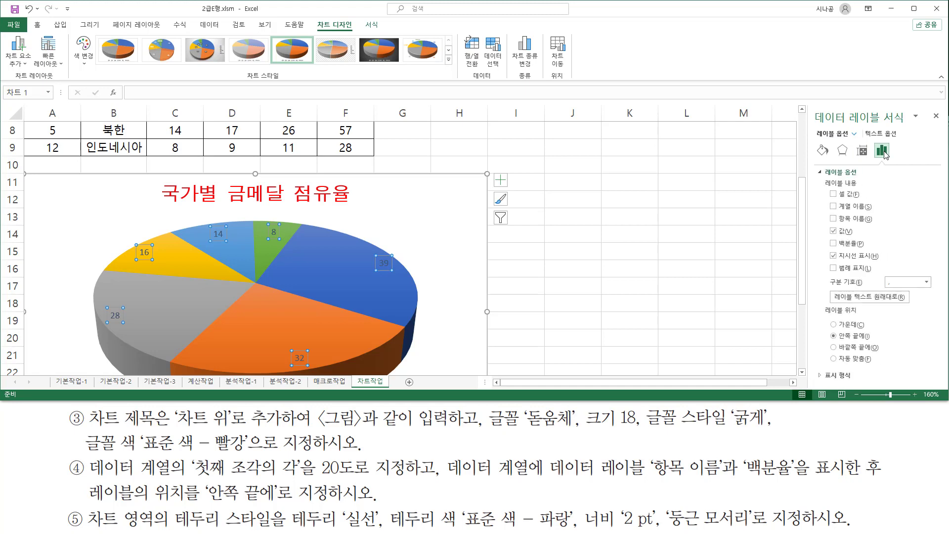
key(ctrl+2)
drag(817, 166, 864, 176)
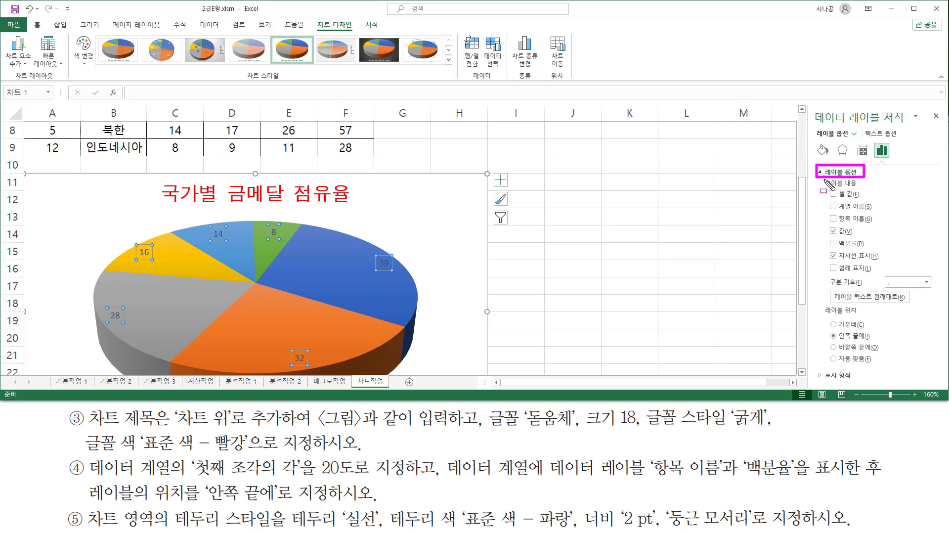
mouse_move(824, 180)
mouse_down()
mouse_move(866, 199)
mouse_move(888, 284)
mouse_up()
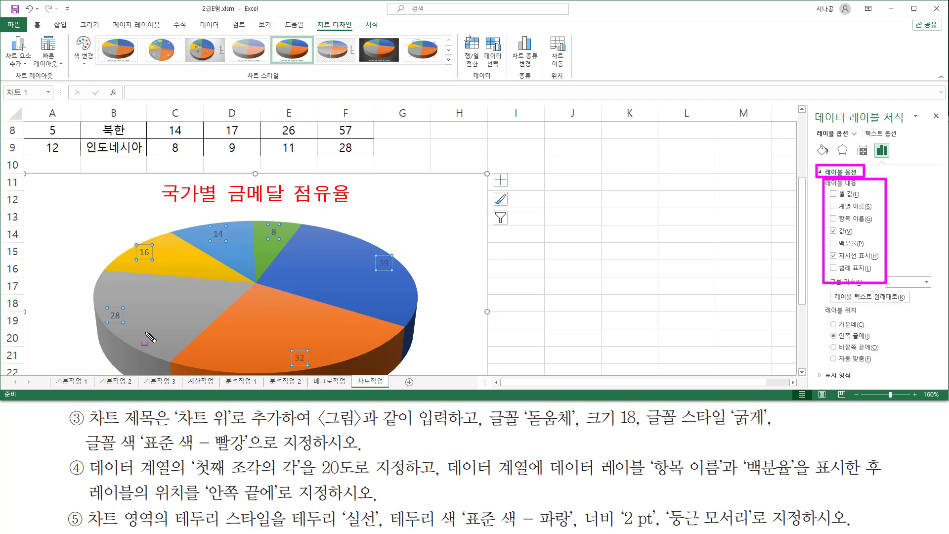
drag(651, 479, 797, 479)
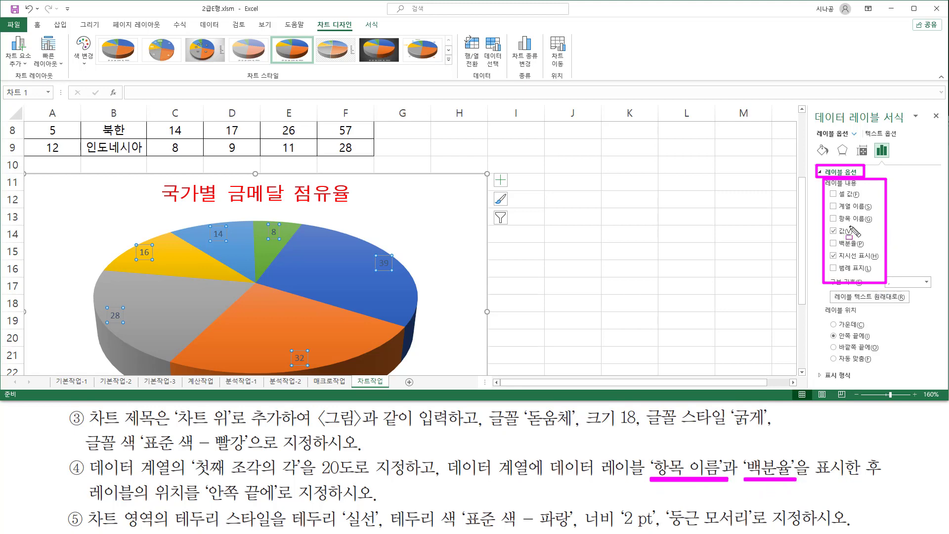